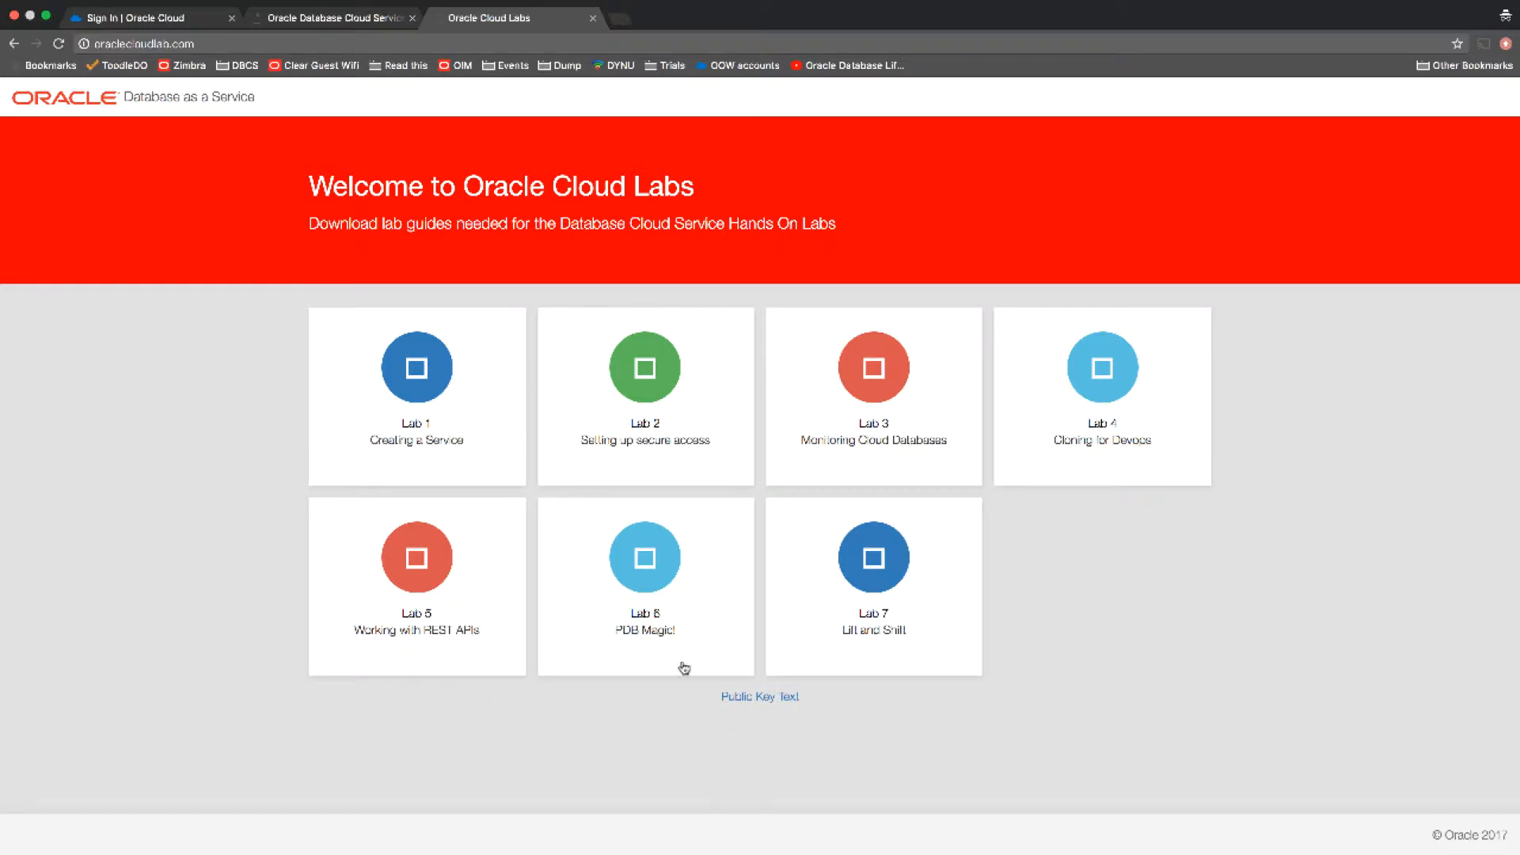
Open the Lab 6 and Lab 7 guides from the Oracle Cloud Labs page and skim their contents
left_click(645, 578)
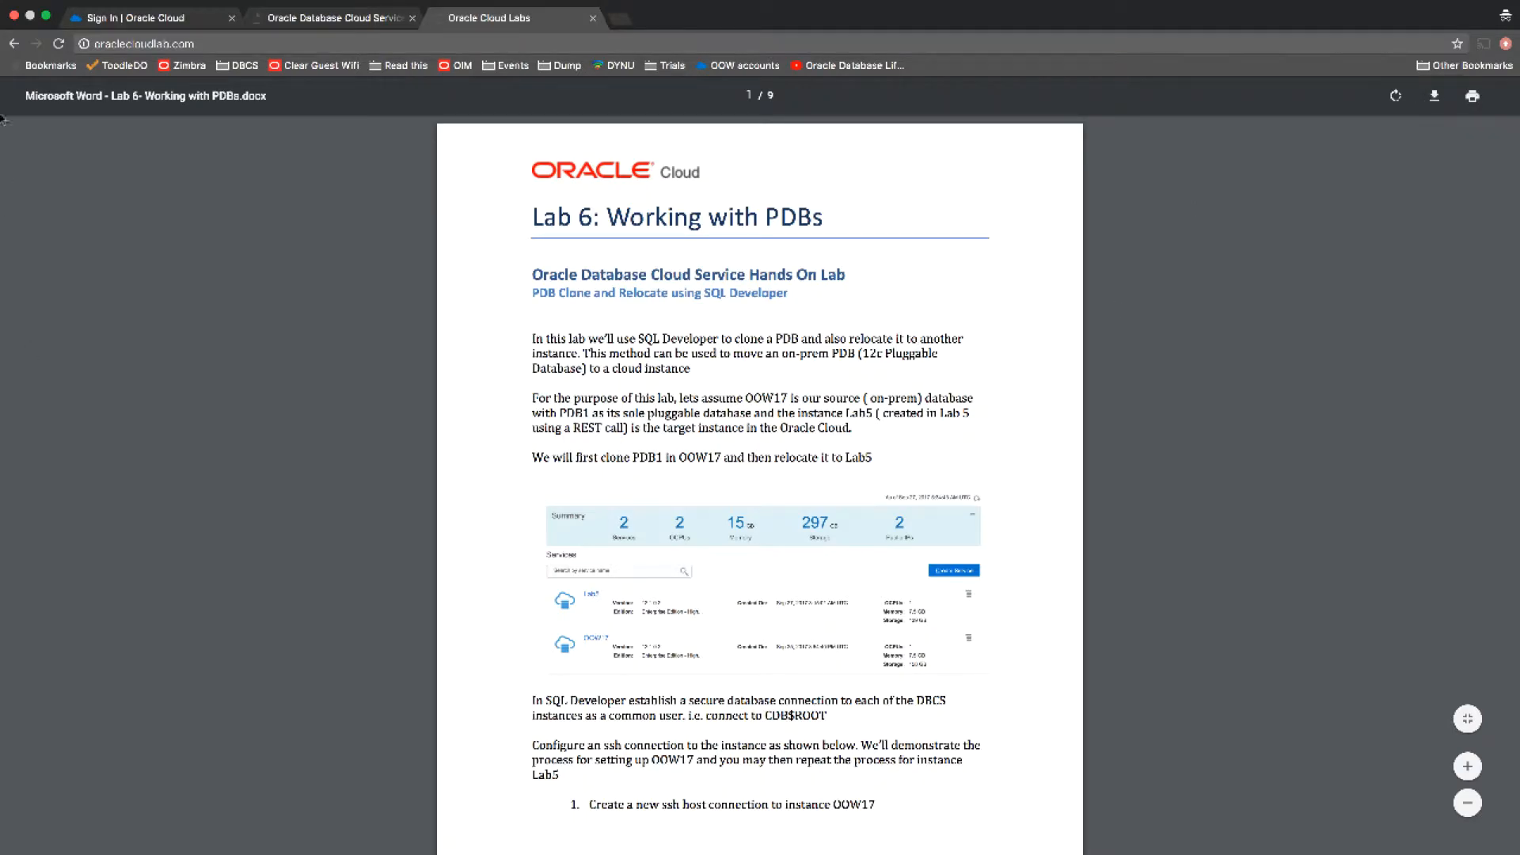
left_click(14, 44)
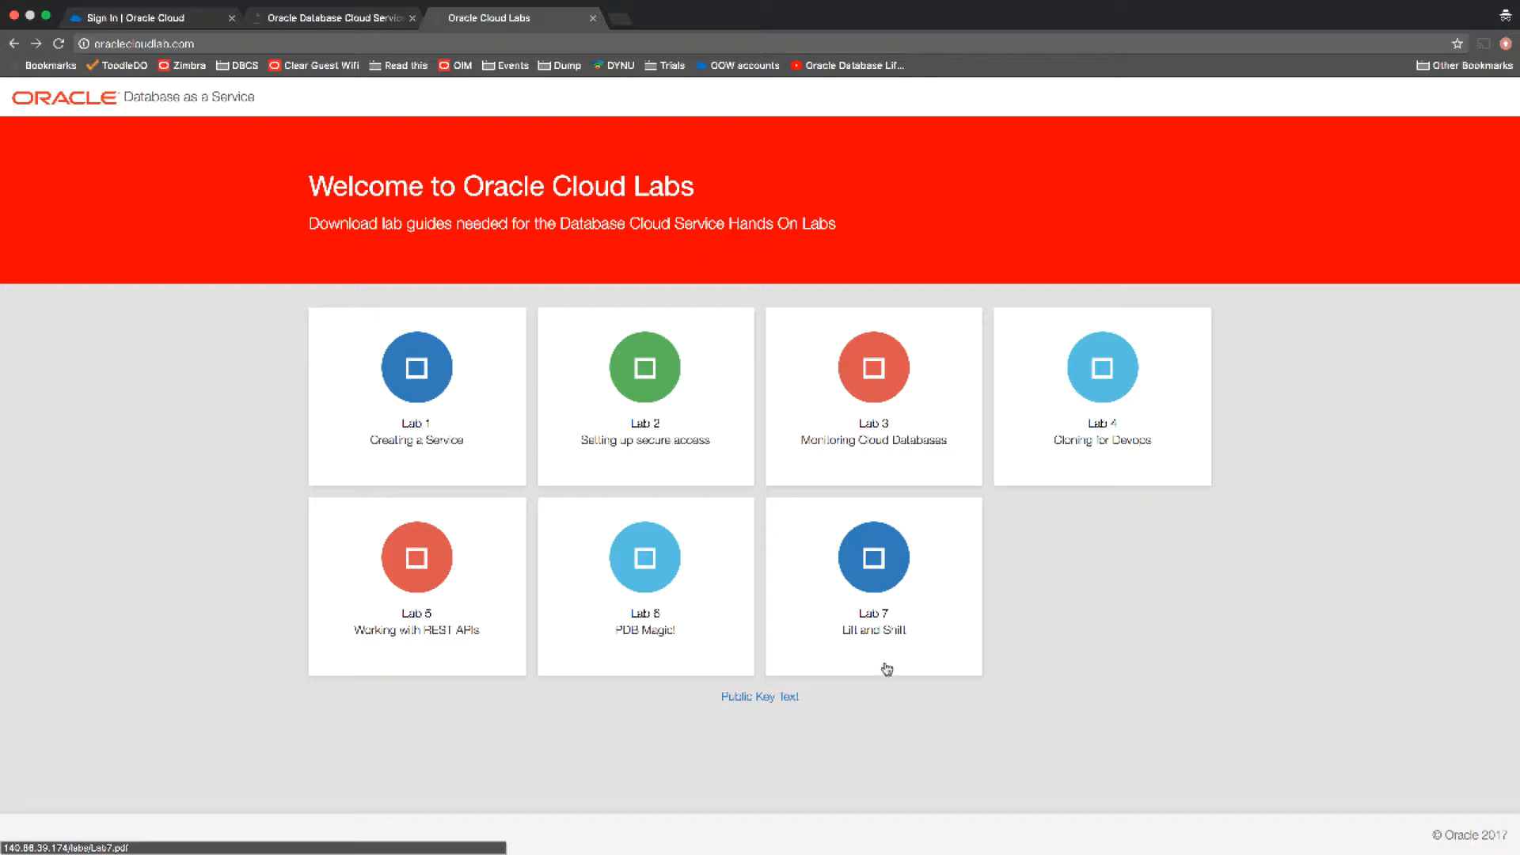
left_click(874, 590)
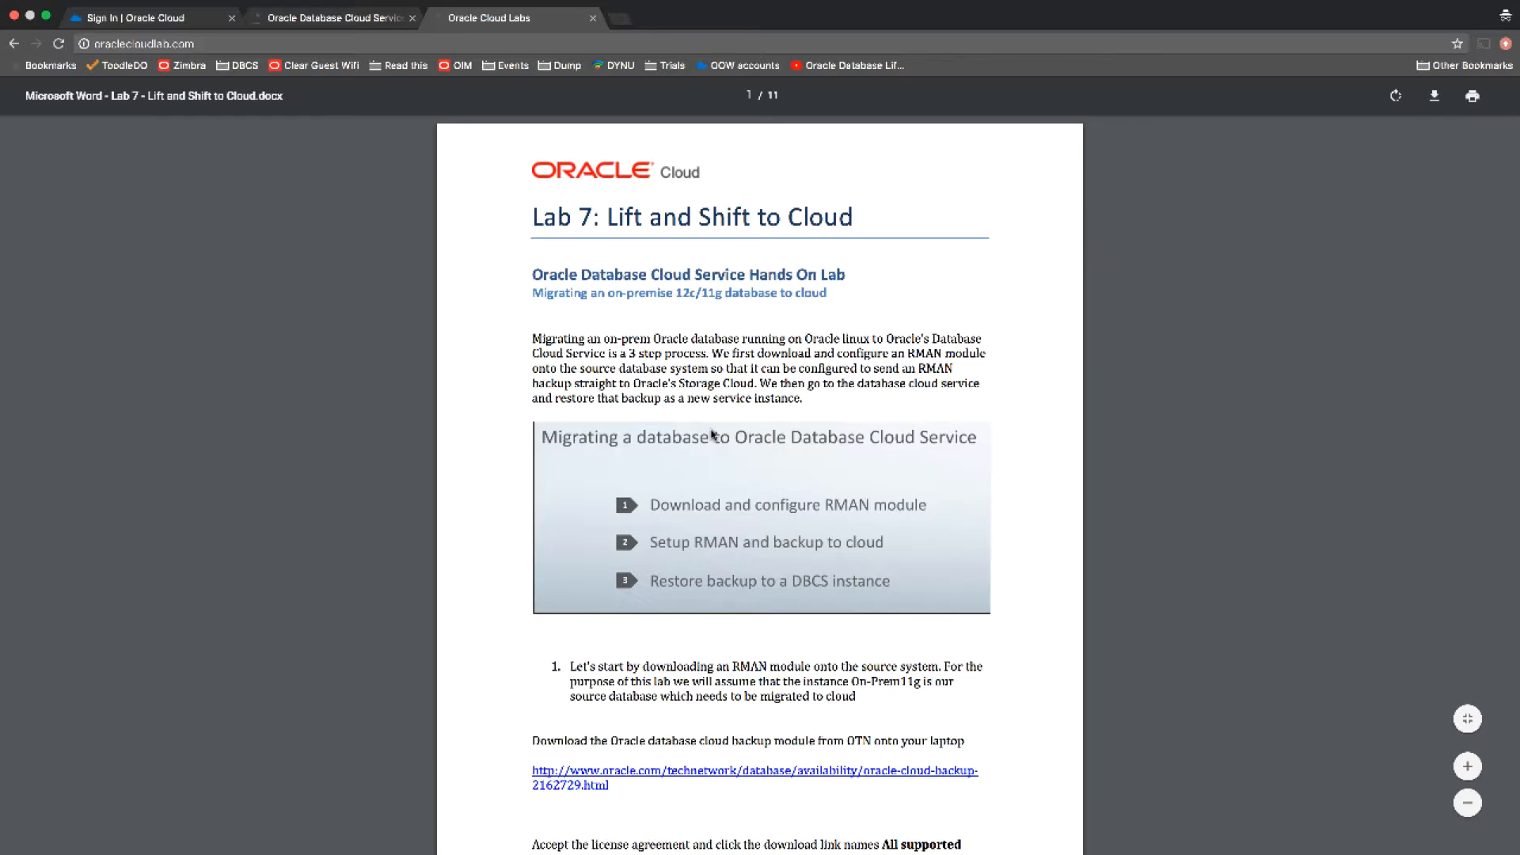
scroll(502, 362, "down", 5)
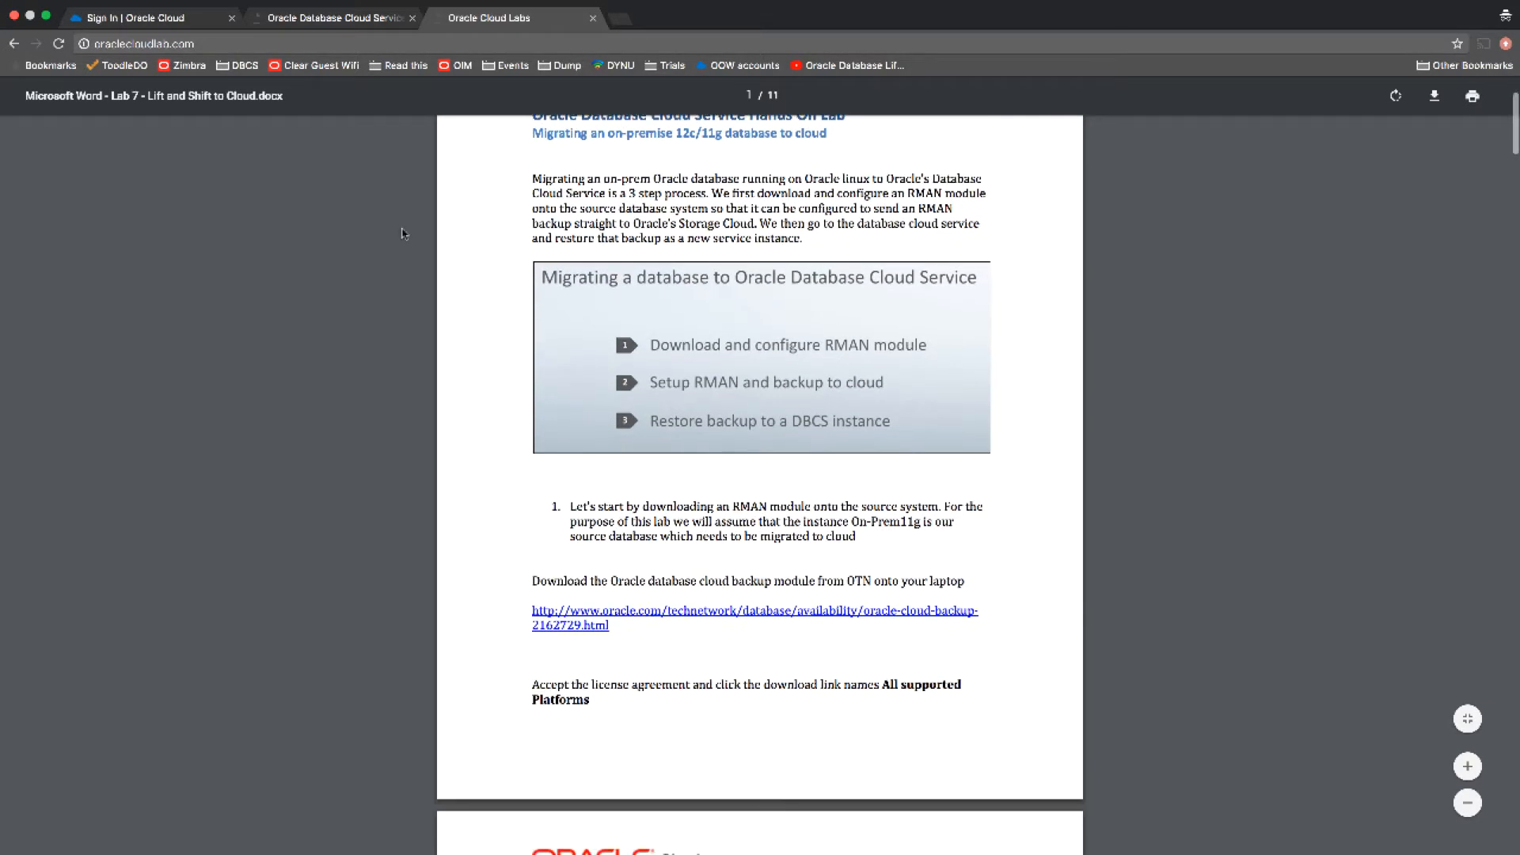
left_click(14, 44)
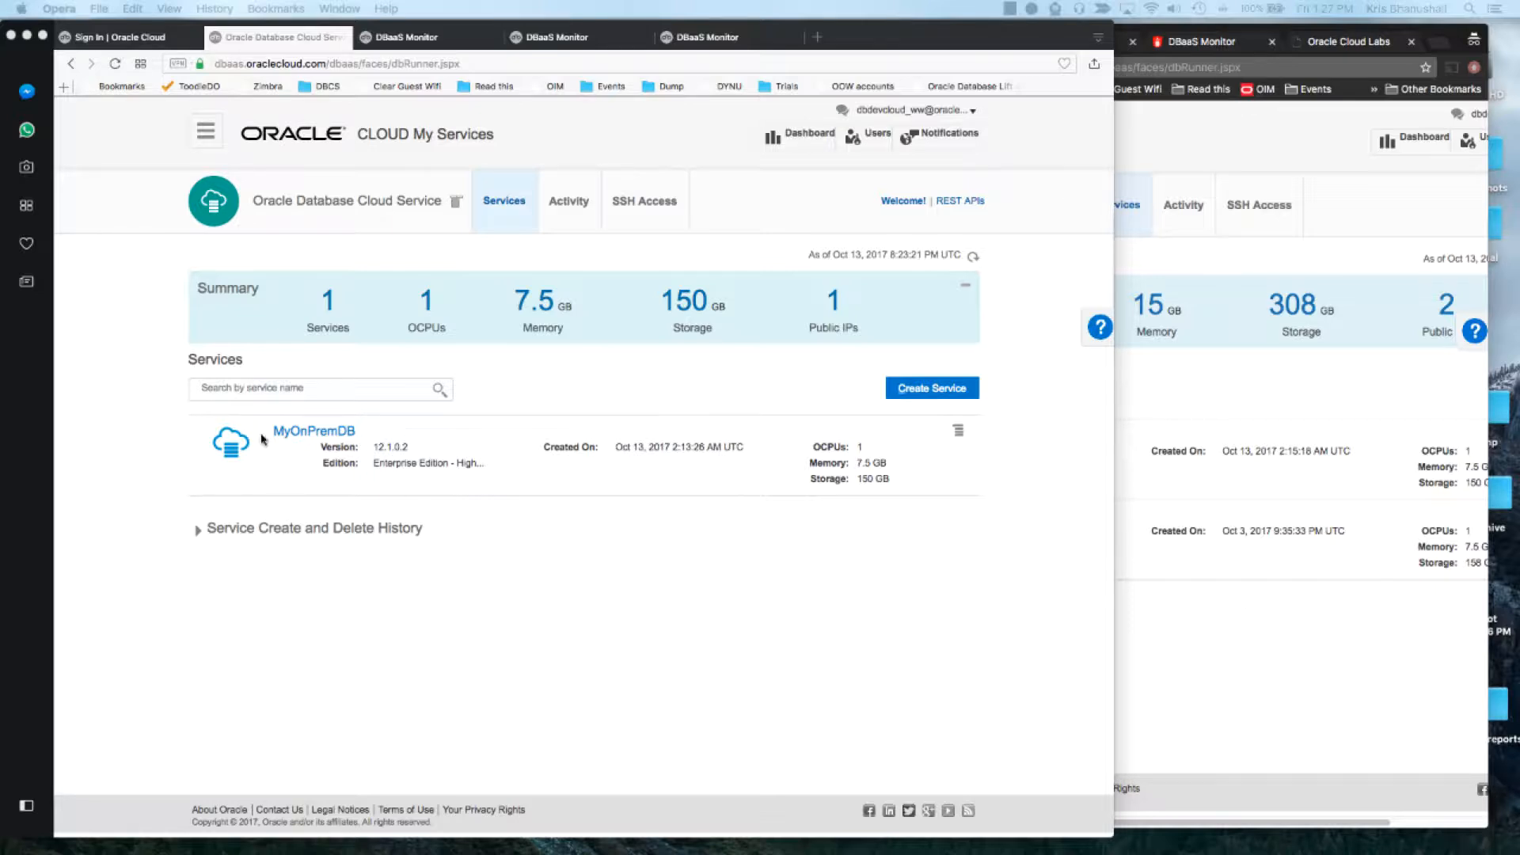
Open the MyOnPremDB service and go to its Access Rules page
left_click(1283, 631)
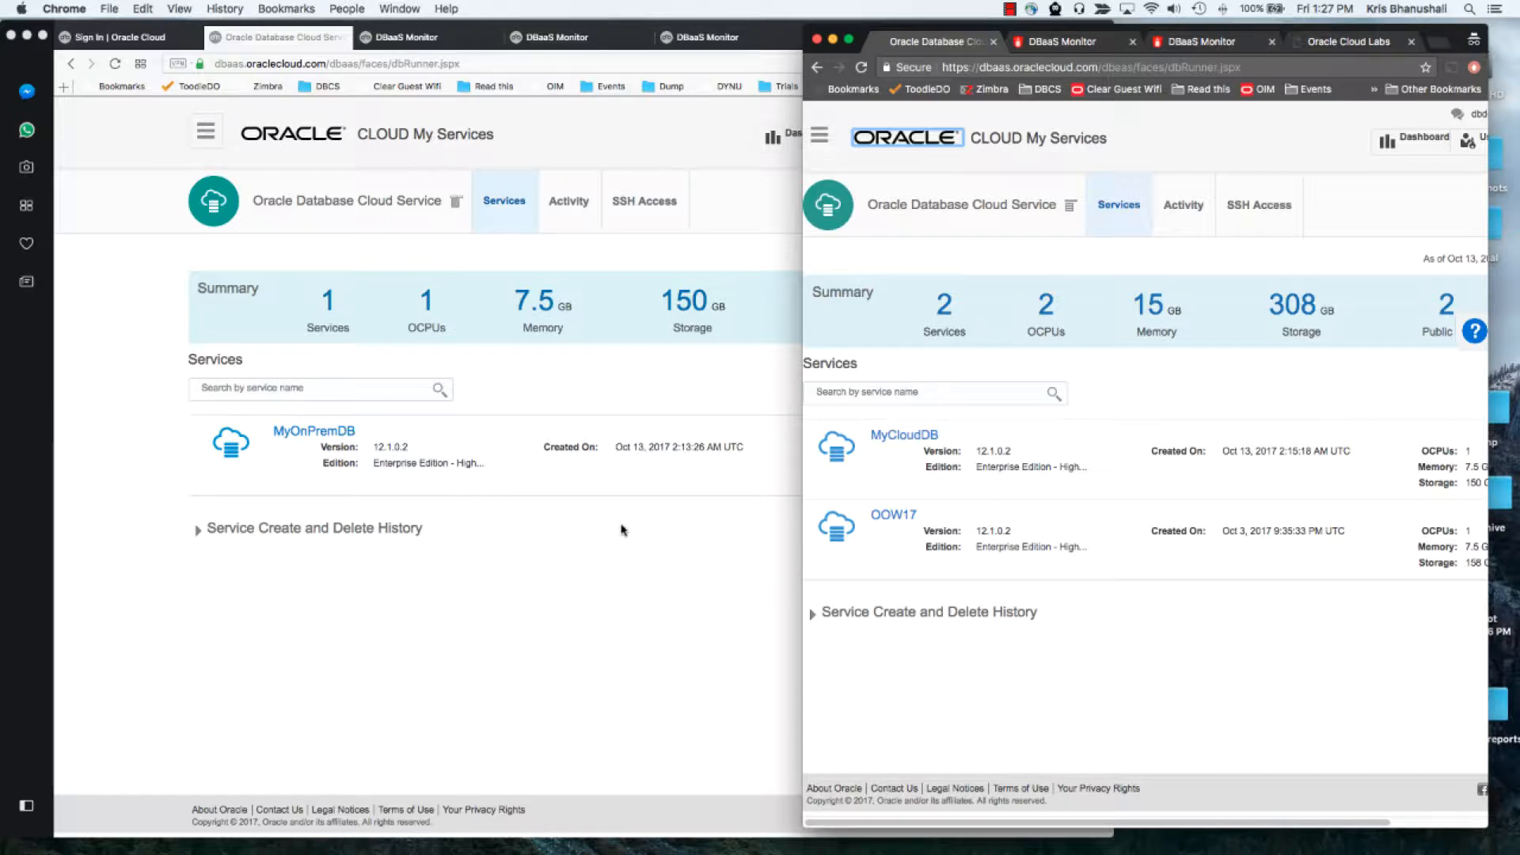
left_click(628, 528)
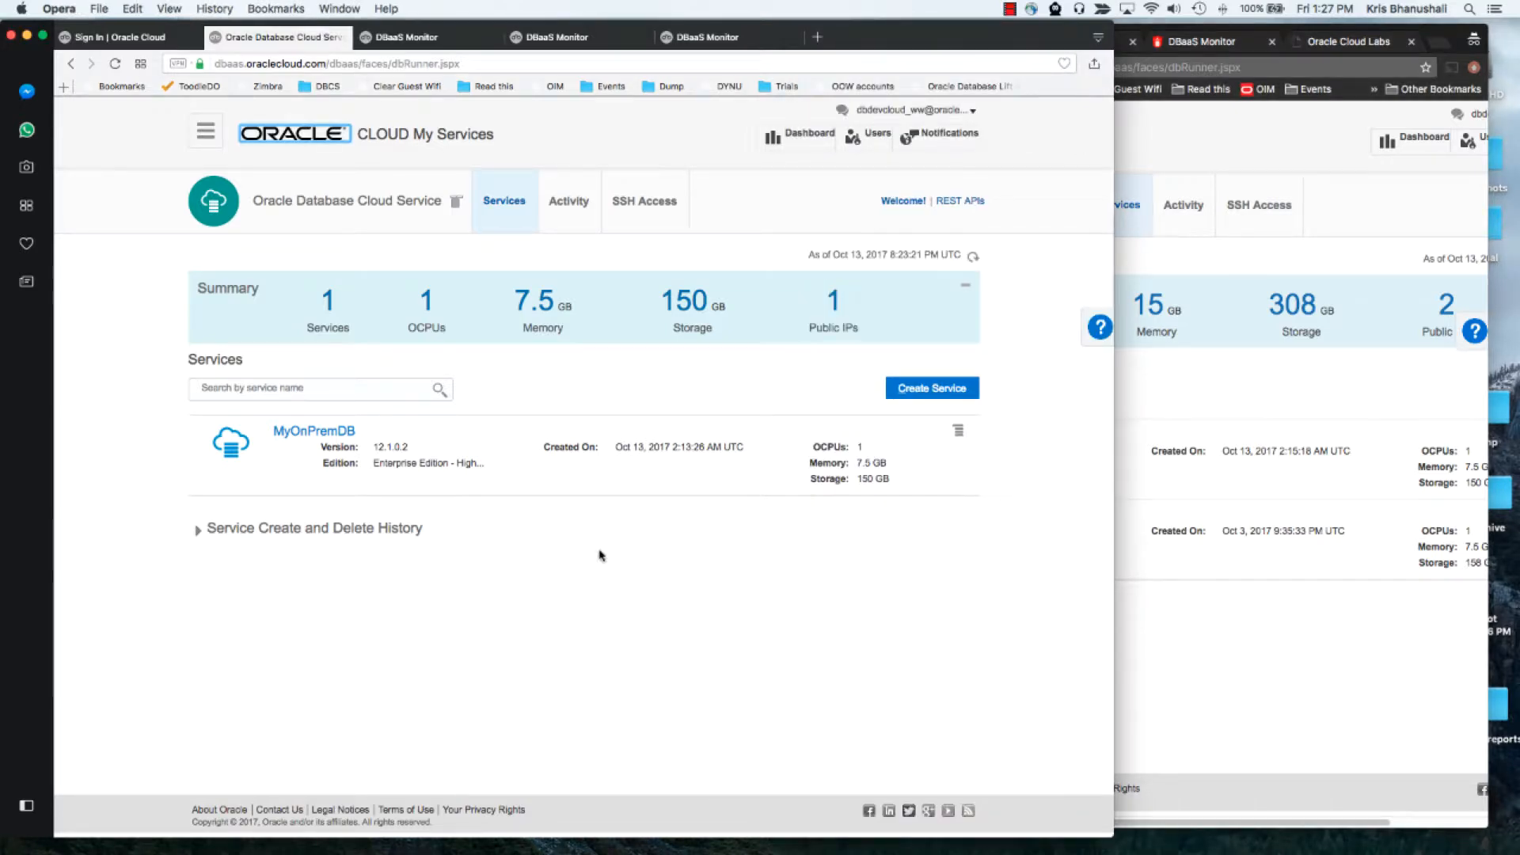
left_click(314, 435)
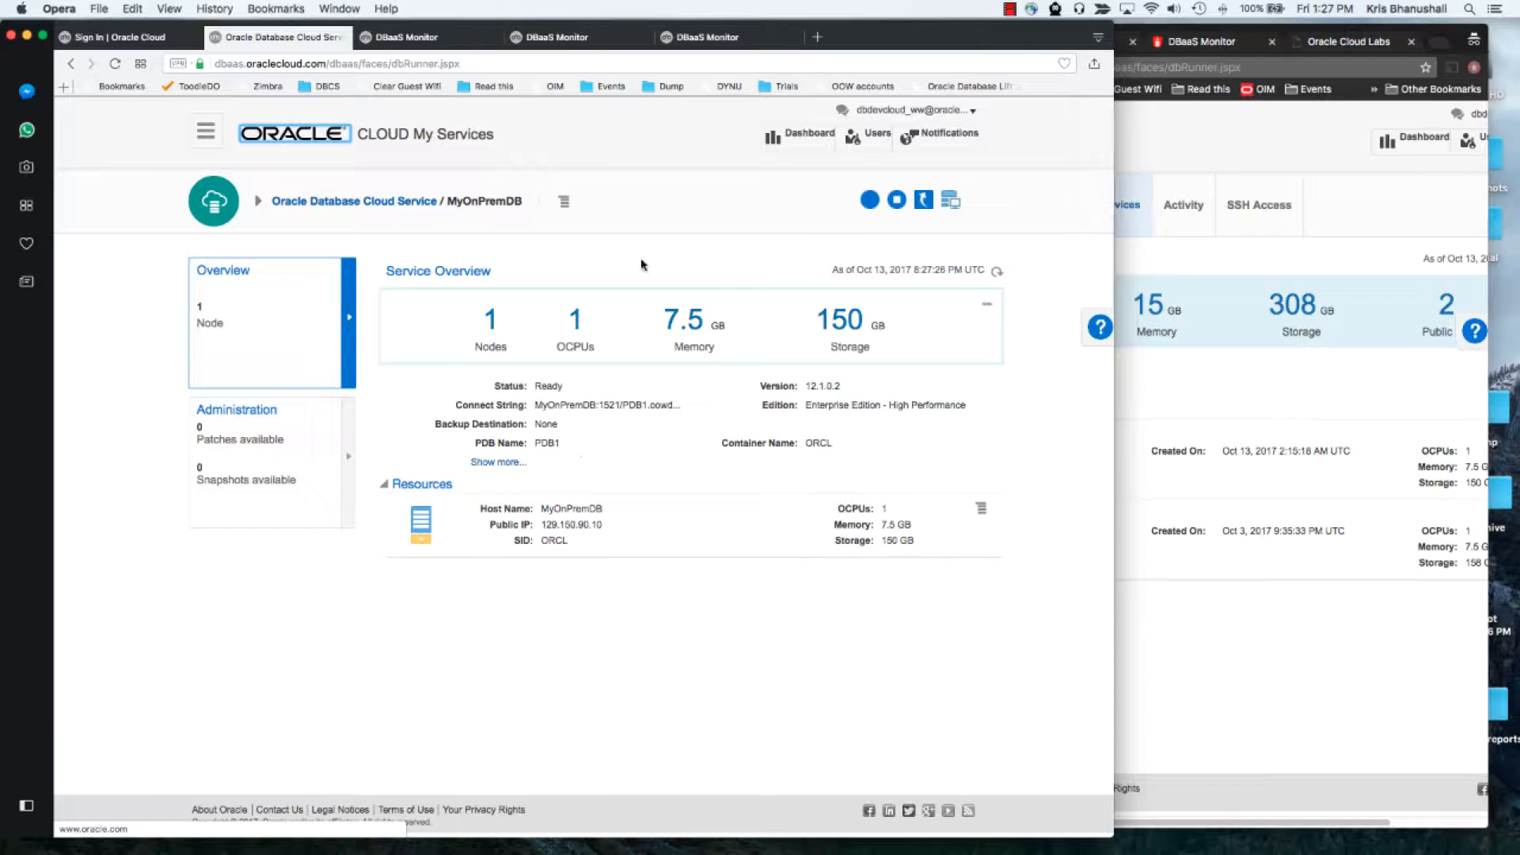
left_click(563, 201)
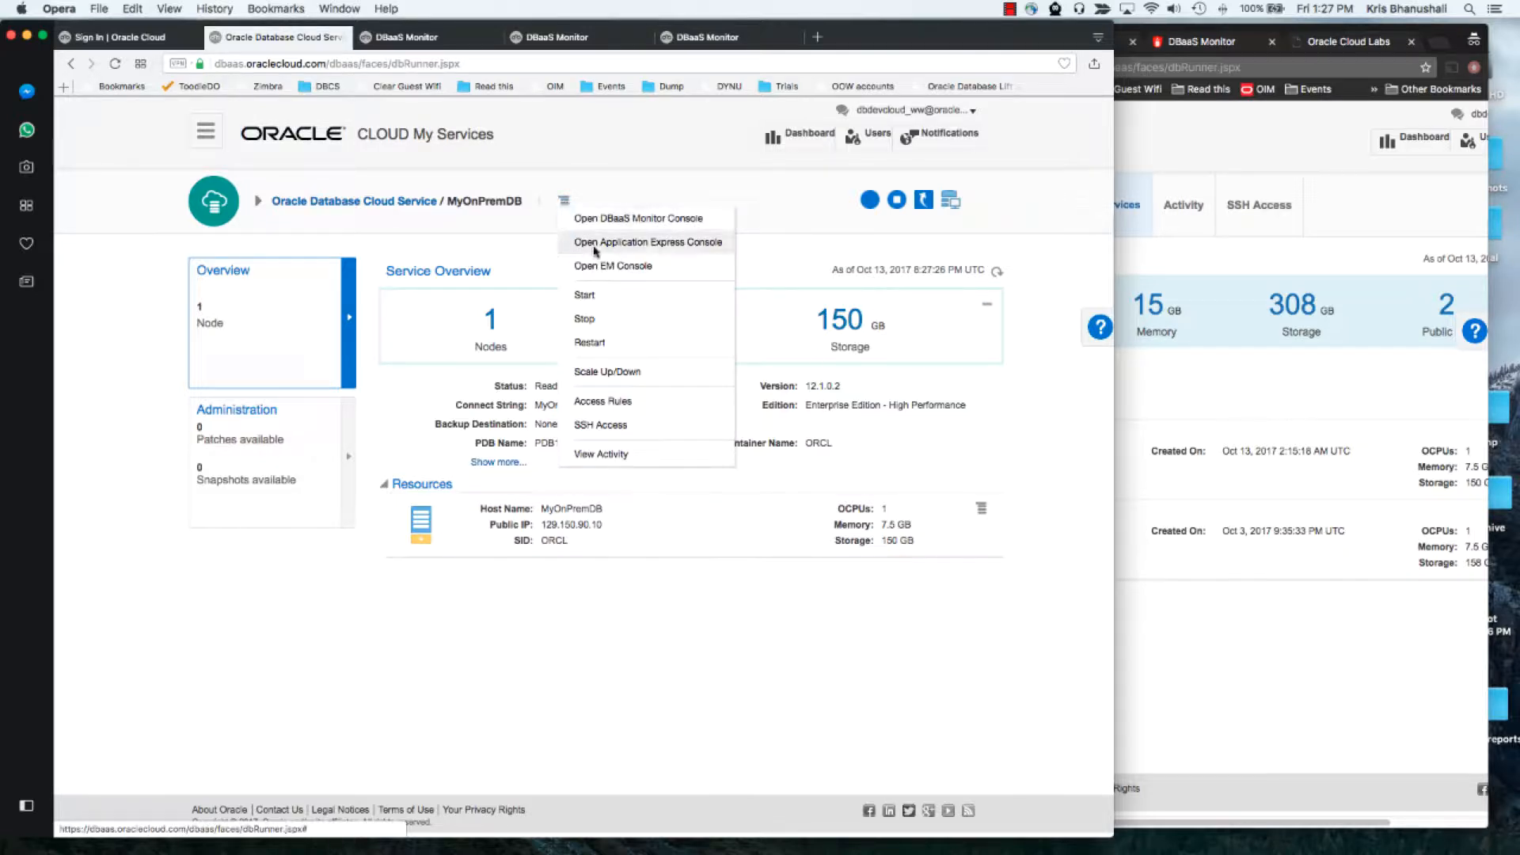
left_click(621, 403)
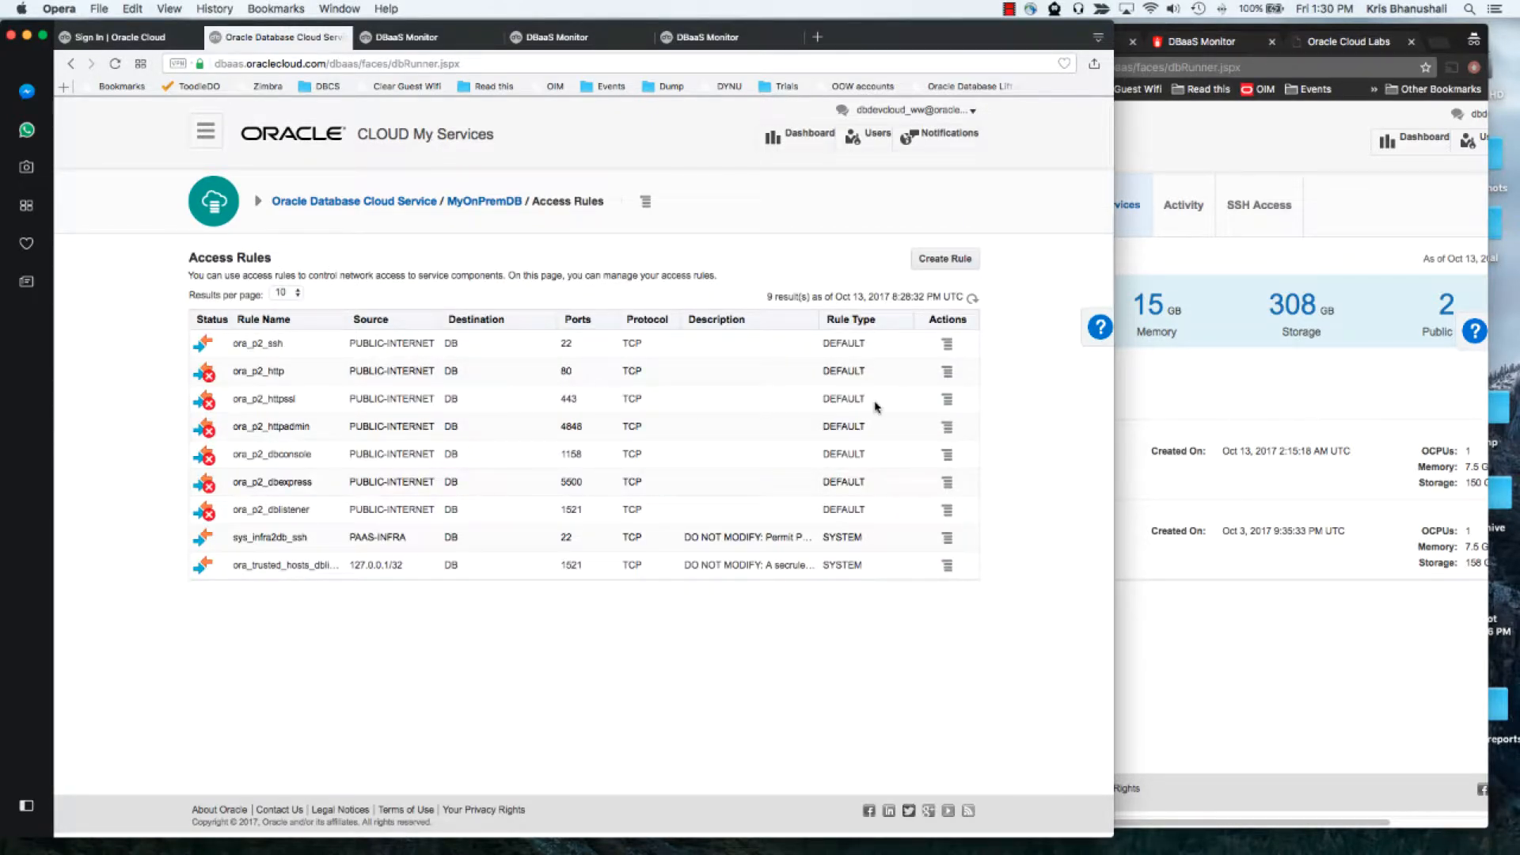
Enable the ora_p2_httpssl access rule for port 443
left_click(946, 400)
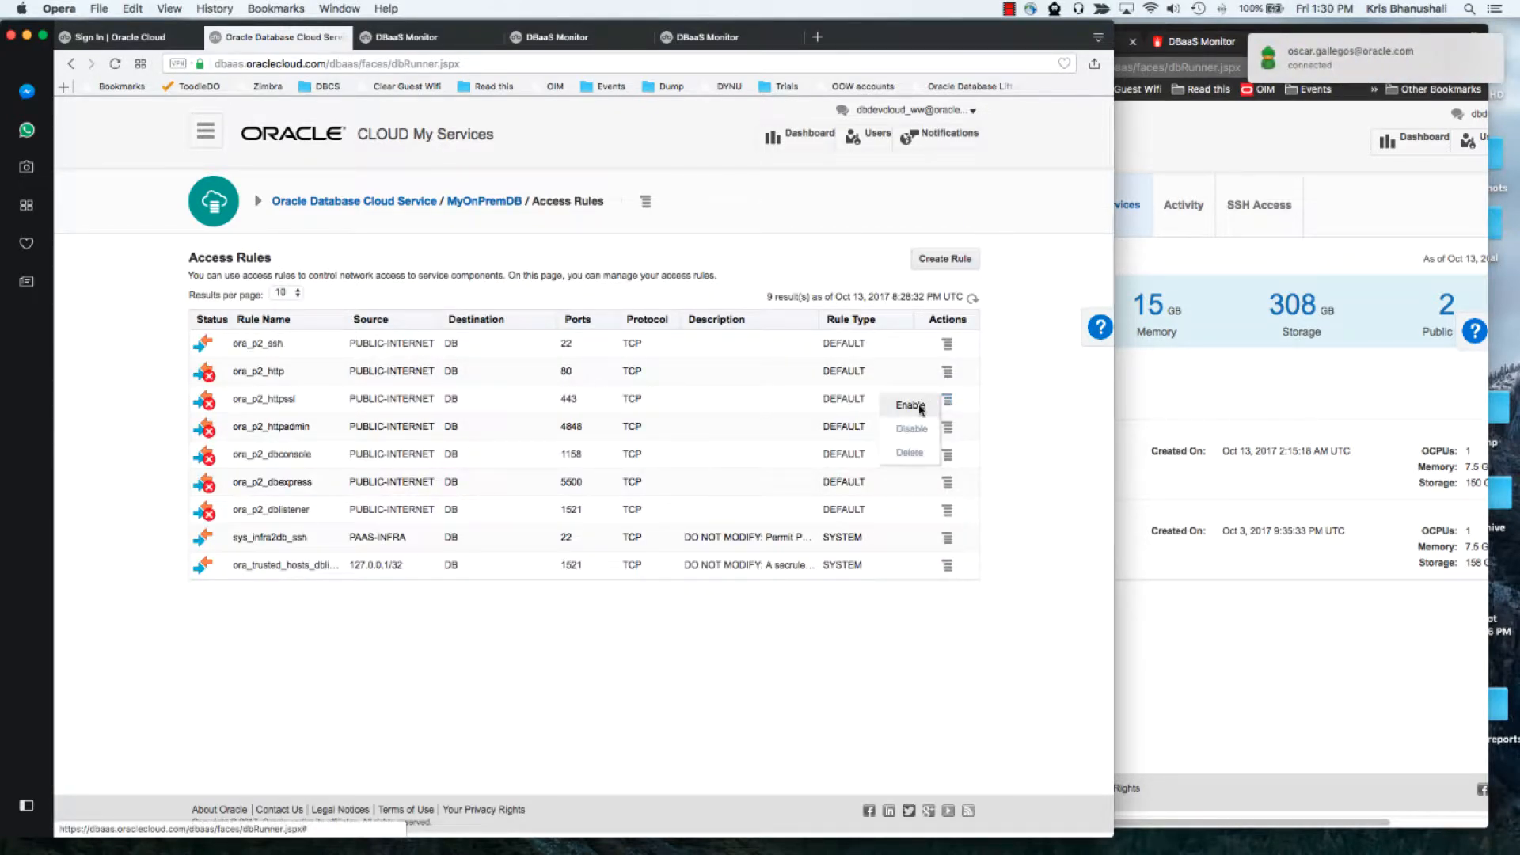
left_click(914, 405)
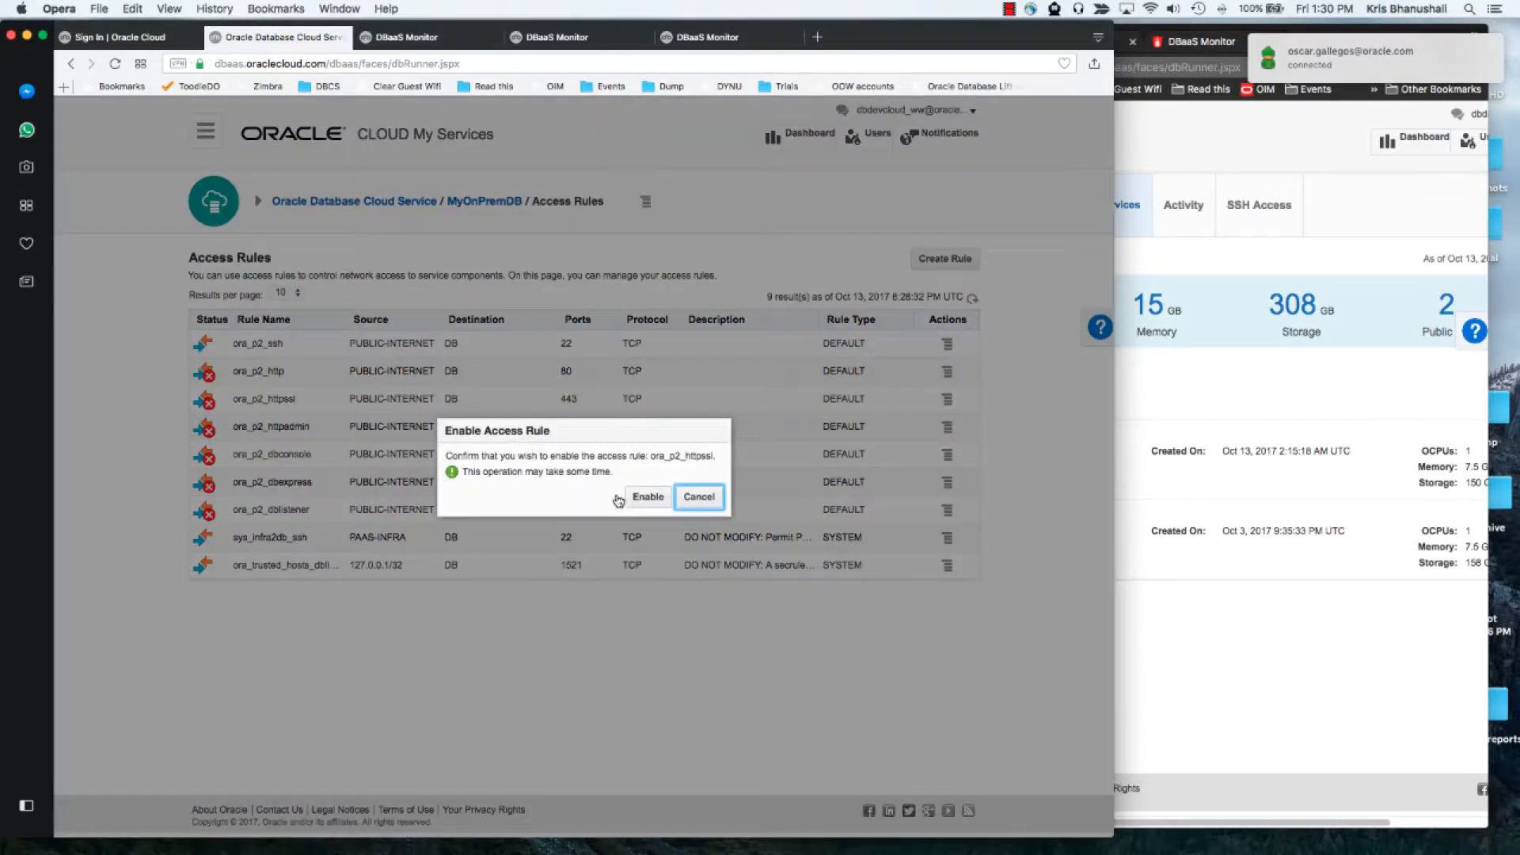
left_click(642, 497)
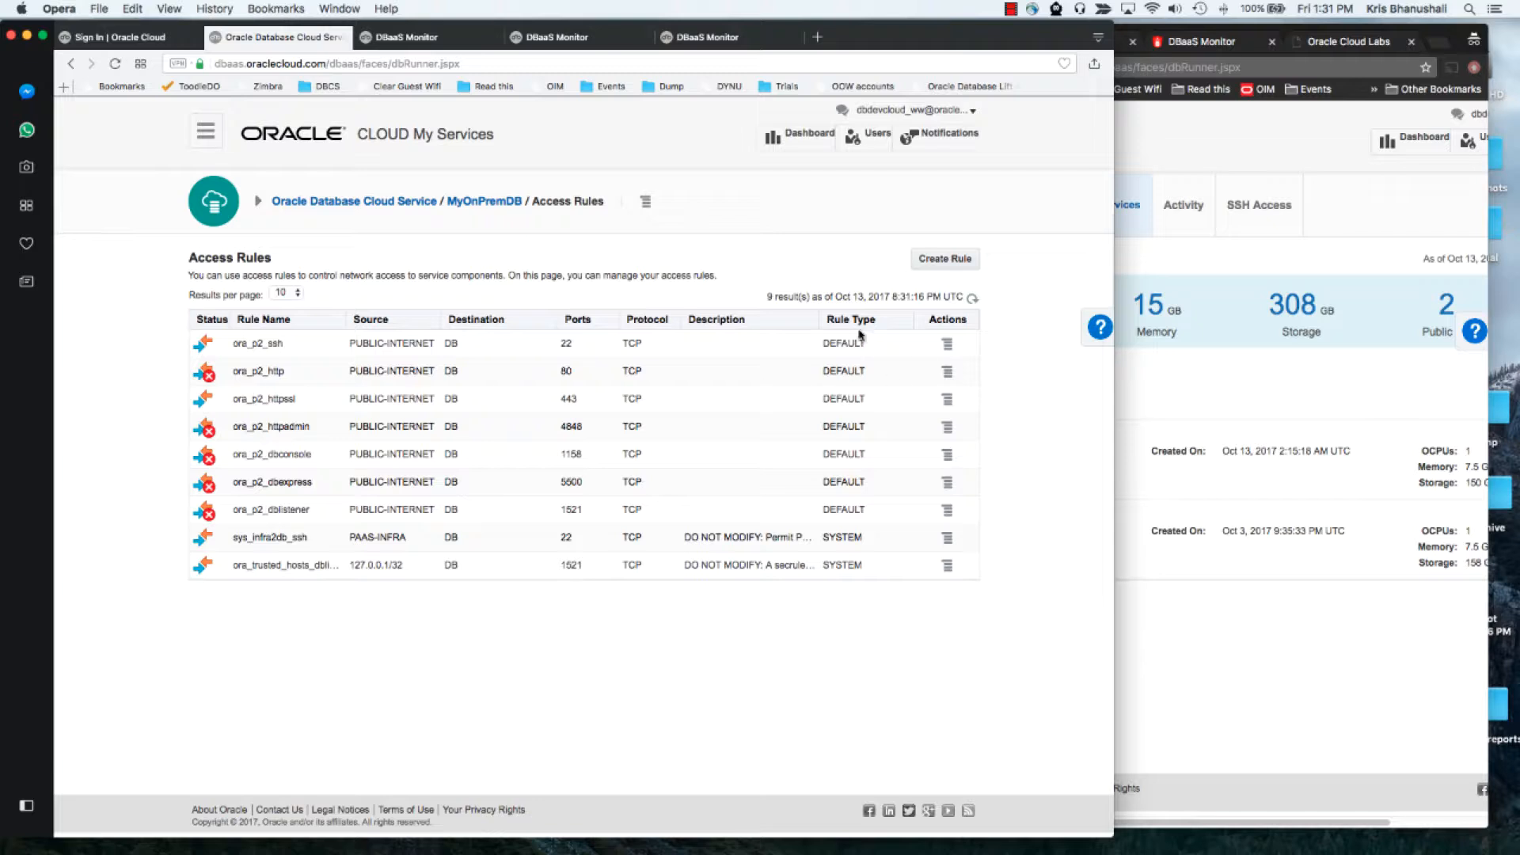
Open the DBaaS Monitor console and sign in as dbaas_monitor with the account password
left_click(645, 201)
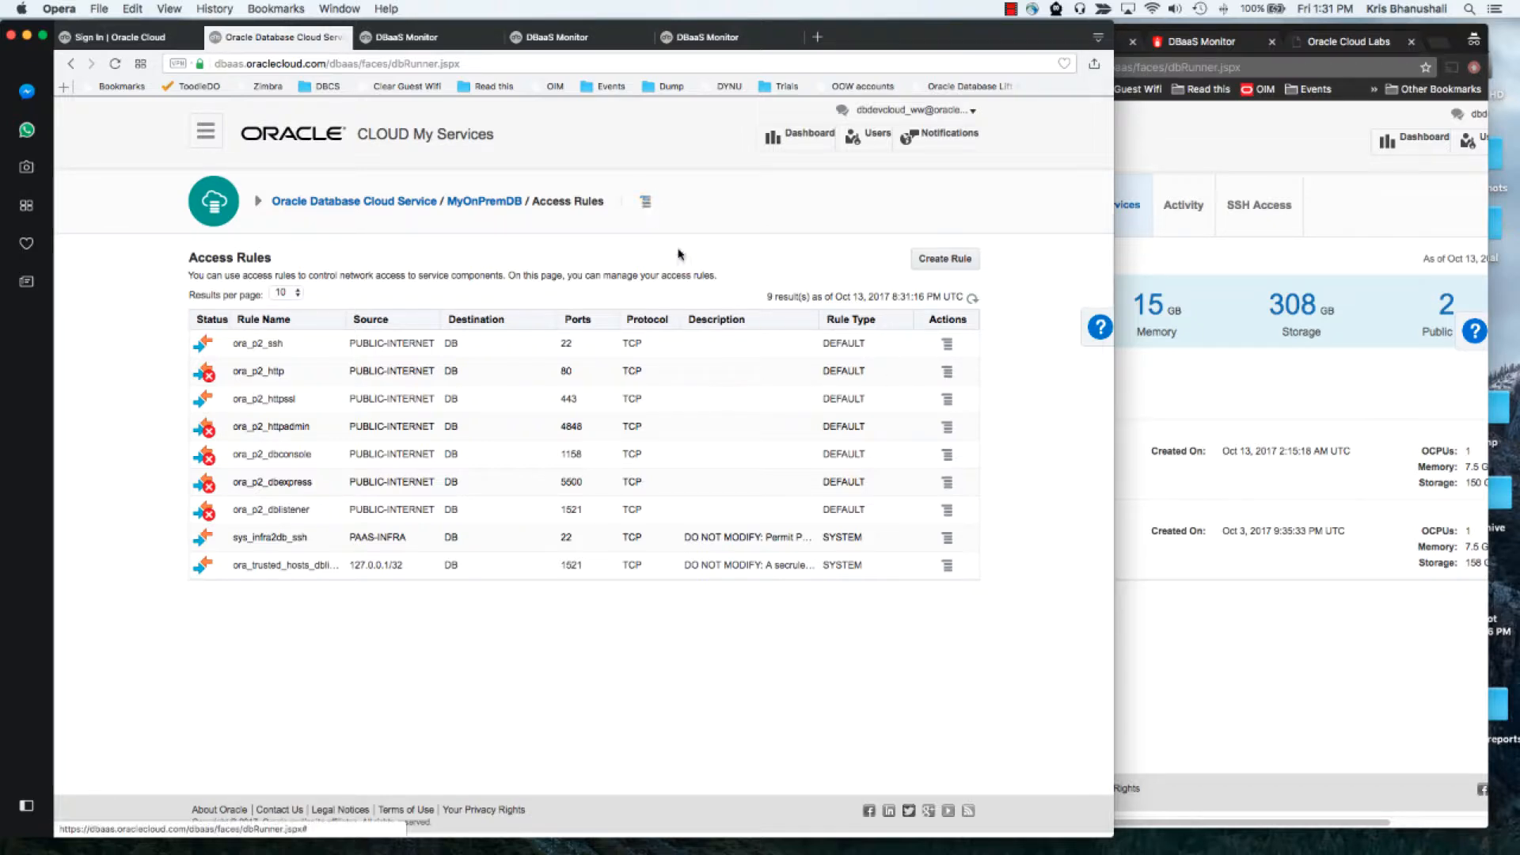
left_click(722, 220)
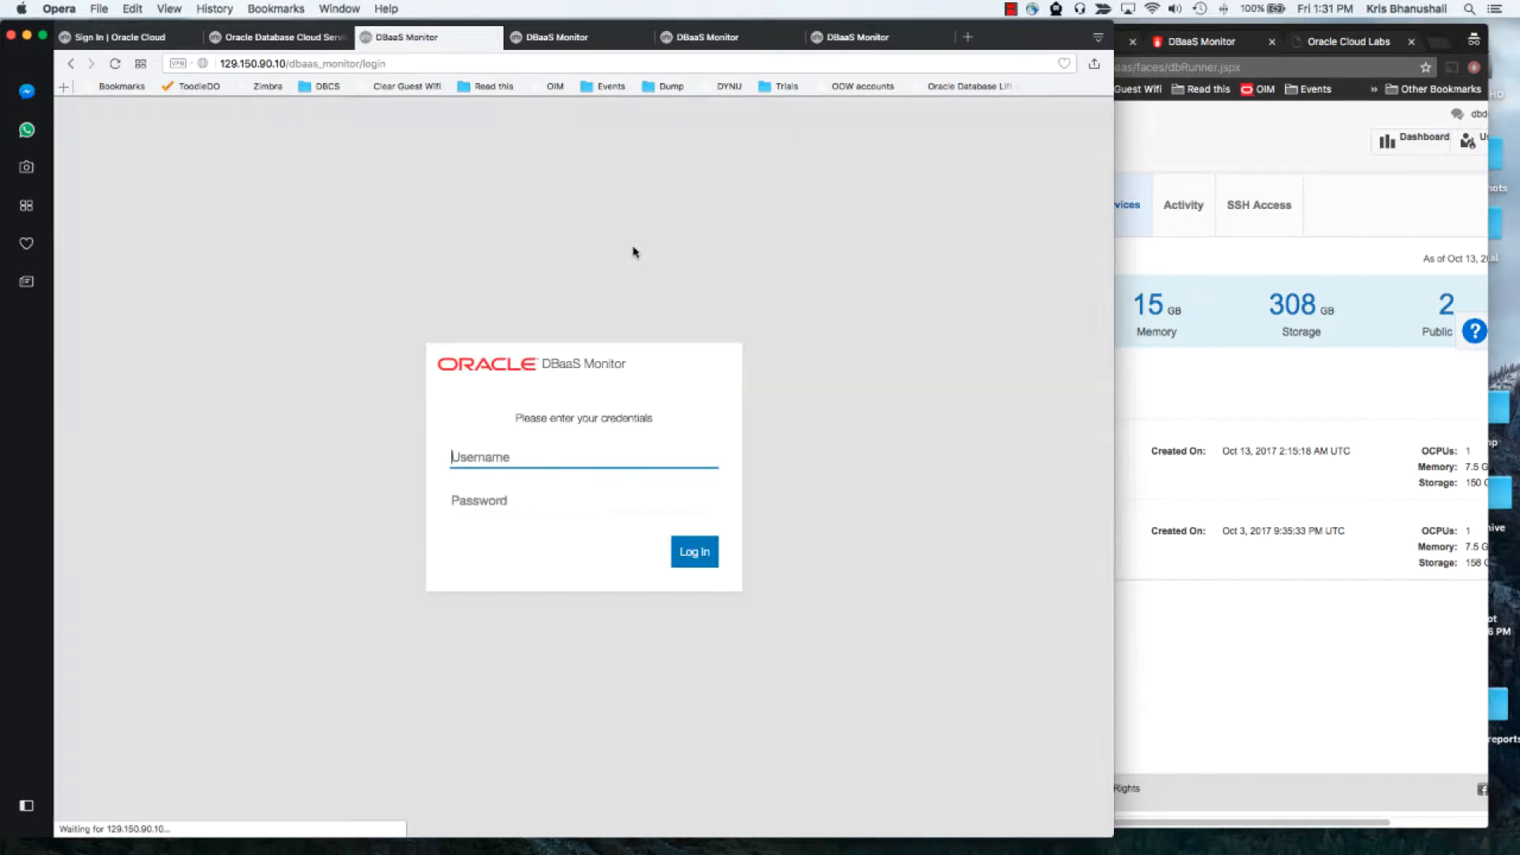
type("dbaas_")
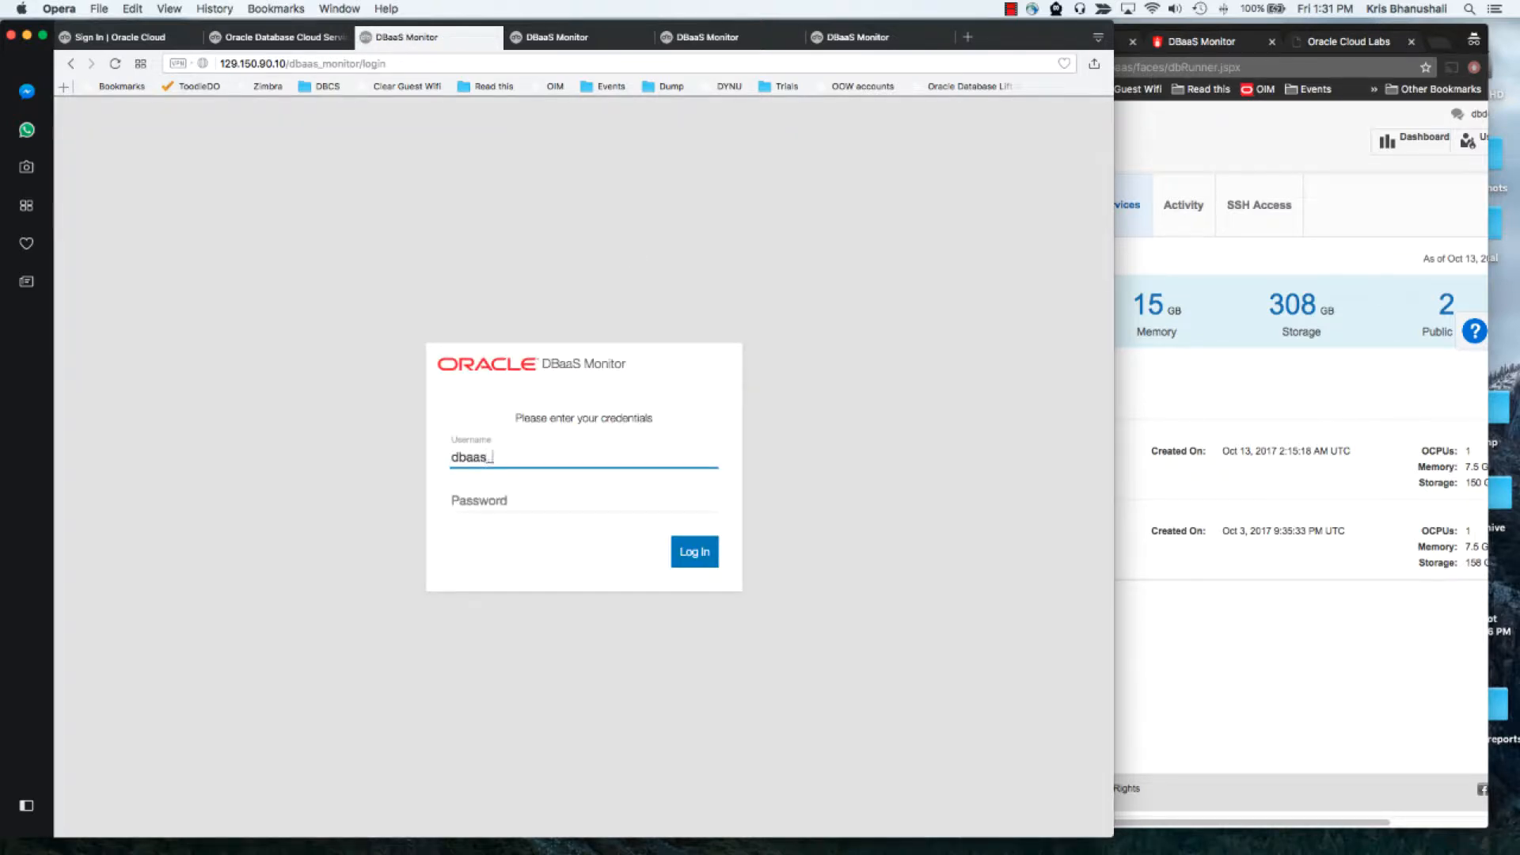
type("monitor")
key("Tab")
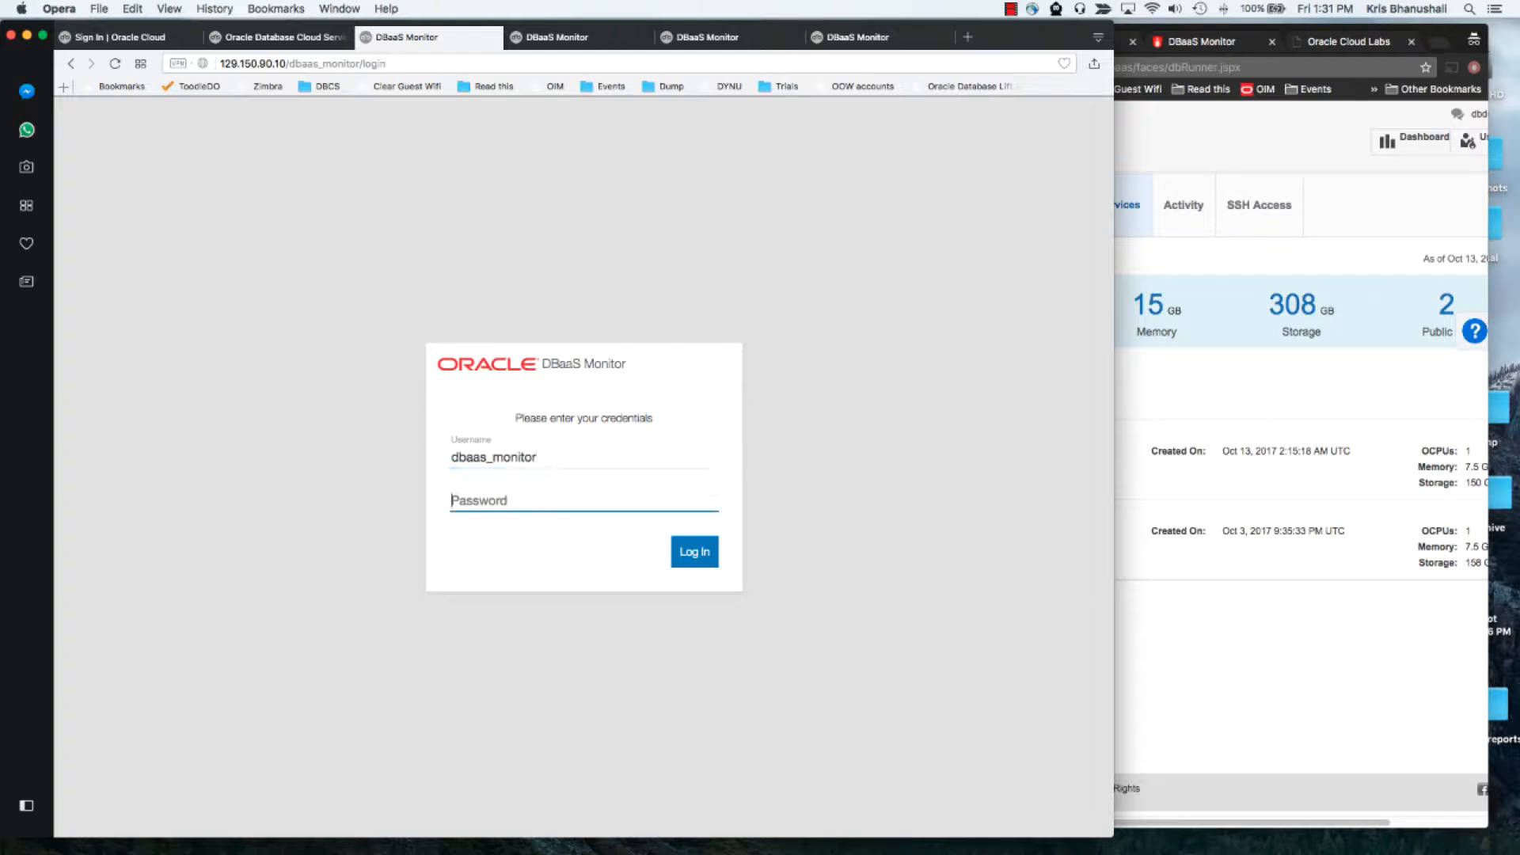
type("••")
left_click(697, 551)
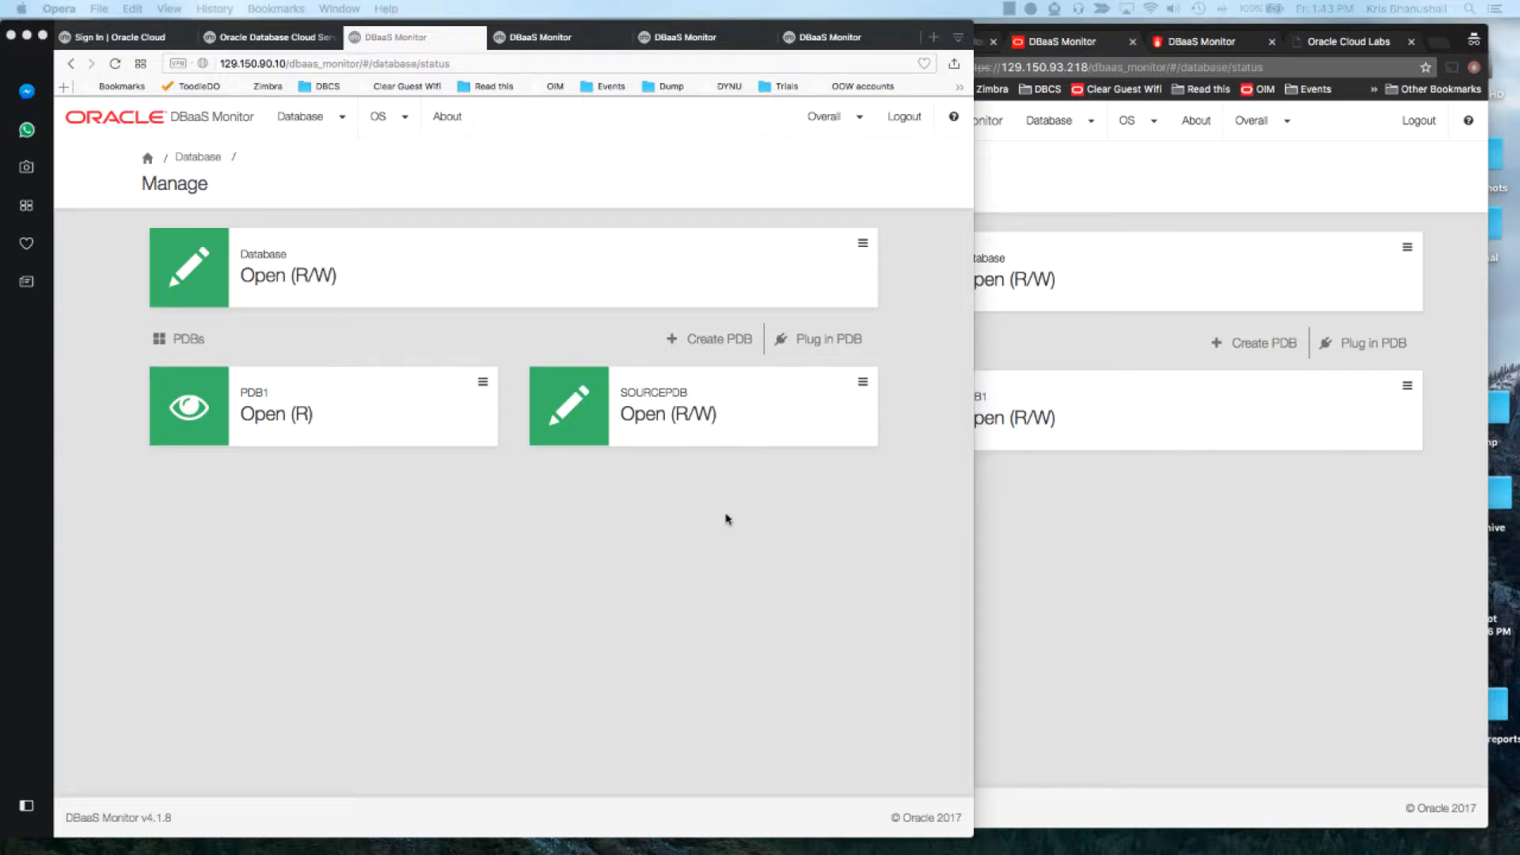
Compare the PDBs listed in the two DBaaS Monitor windows
left_click(1094, 499)
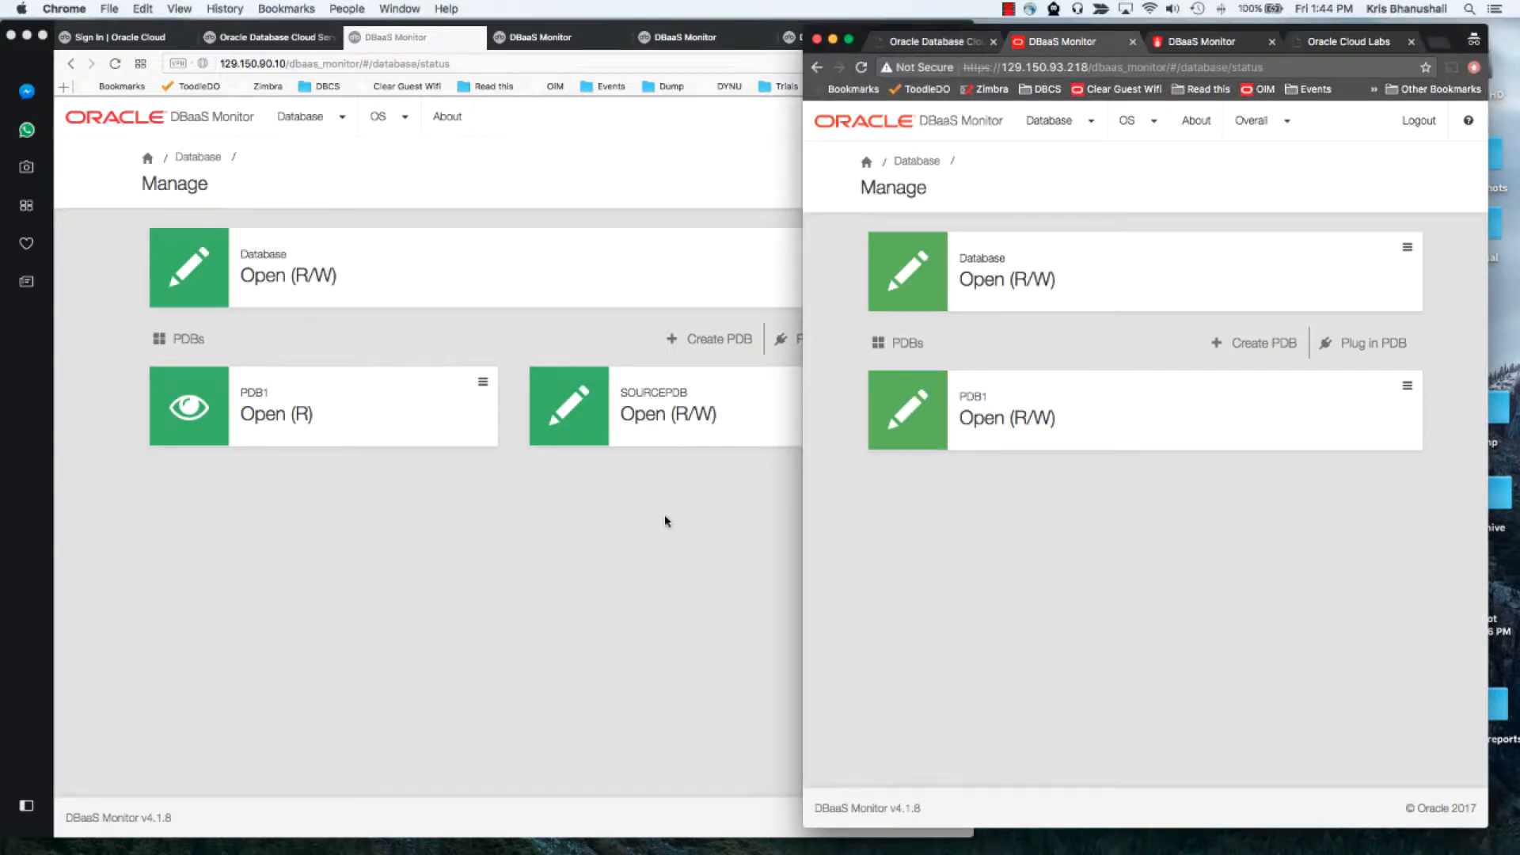
left_click(724, 520)
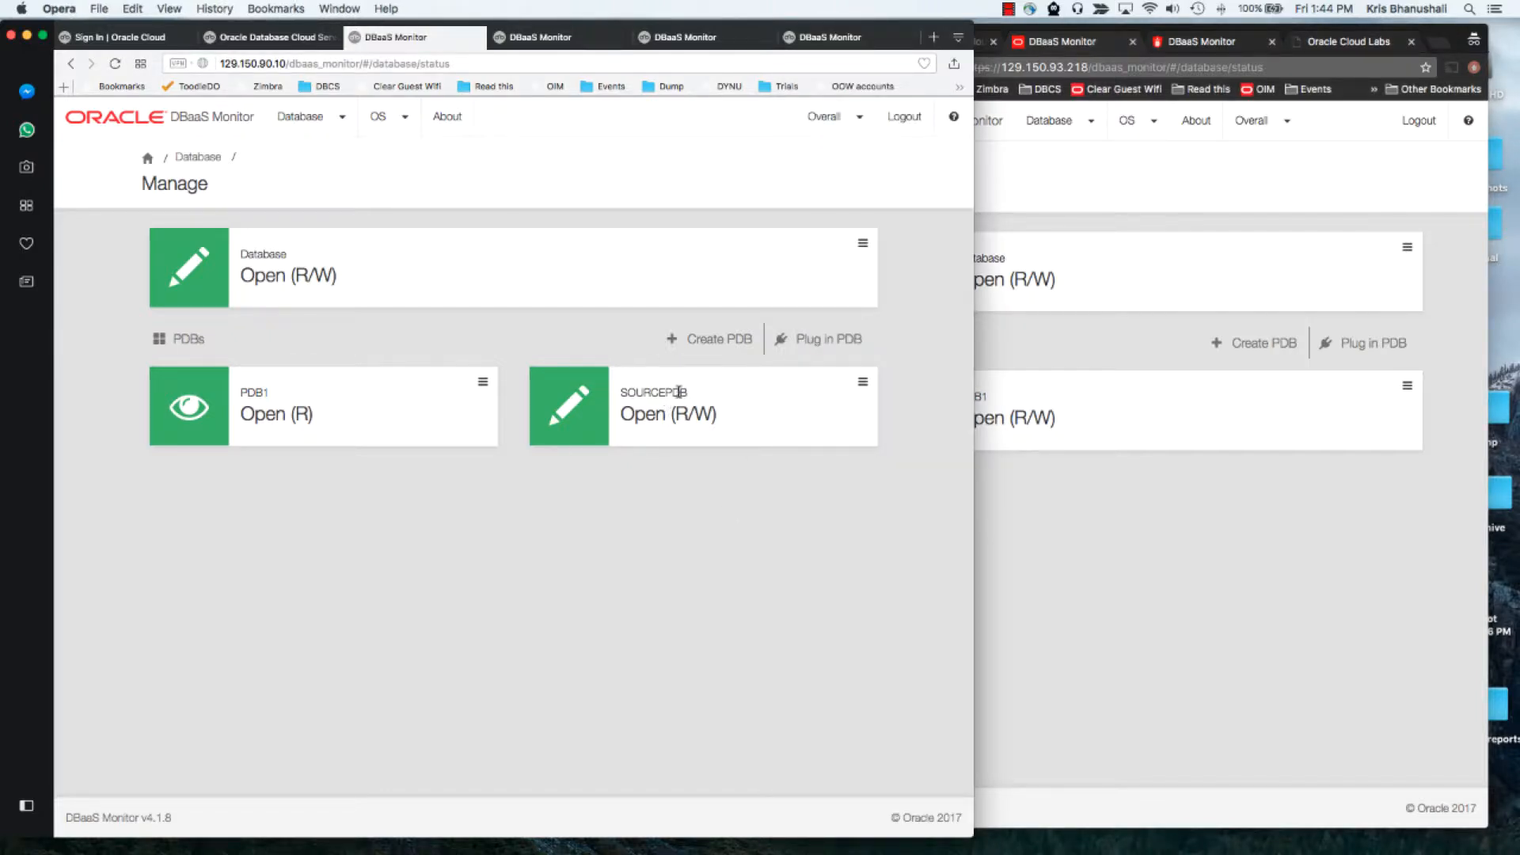
left_click(1137, 524)
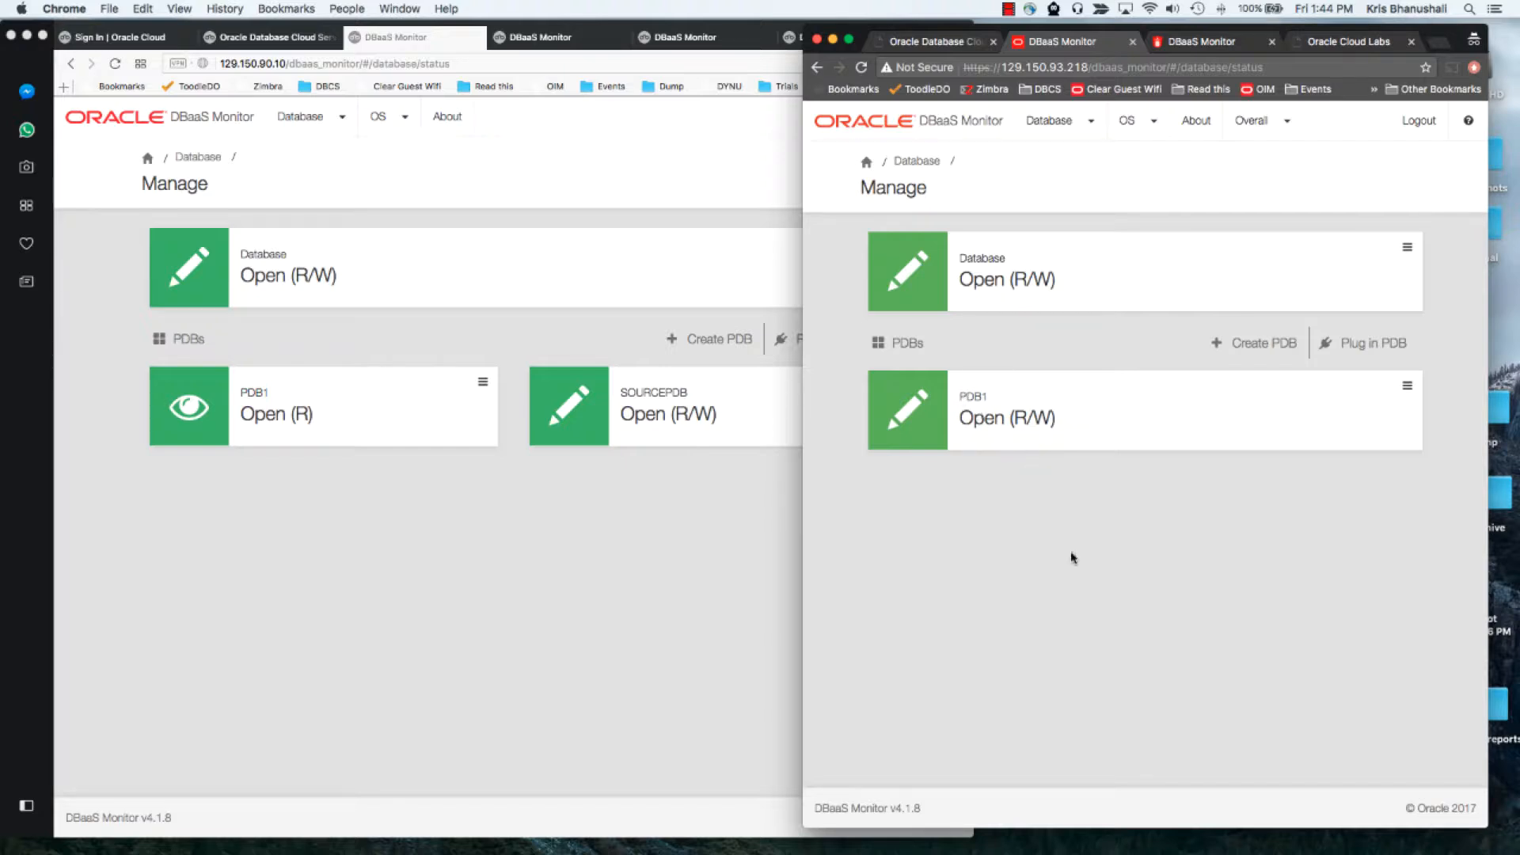
left_click(676, 513)
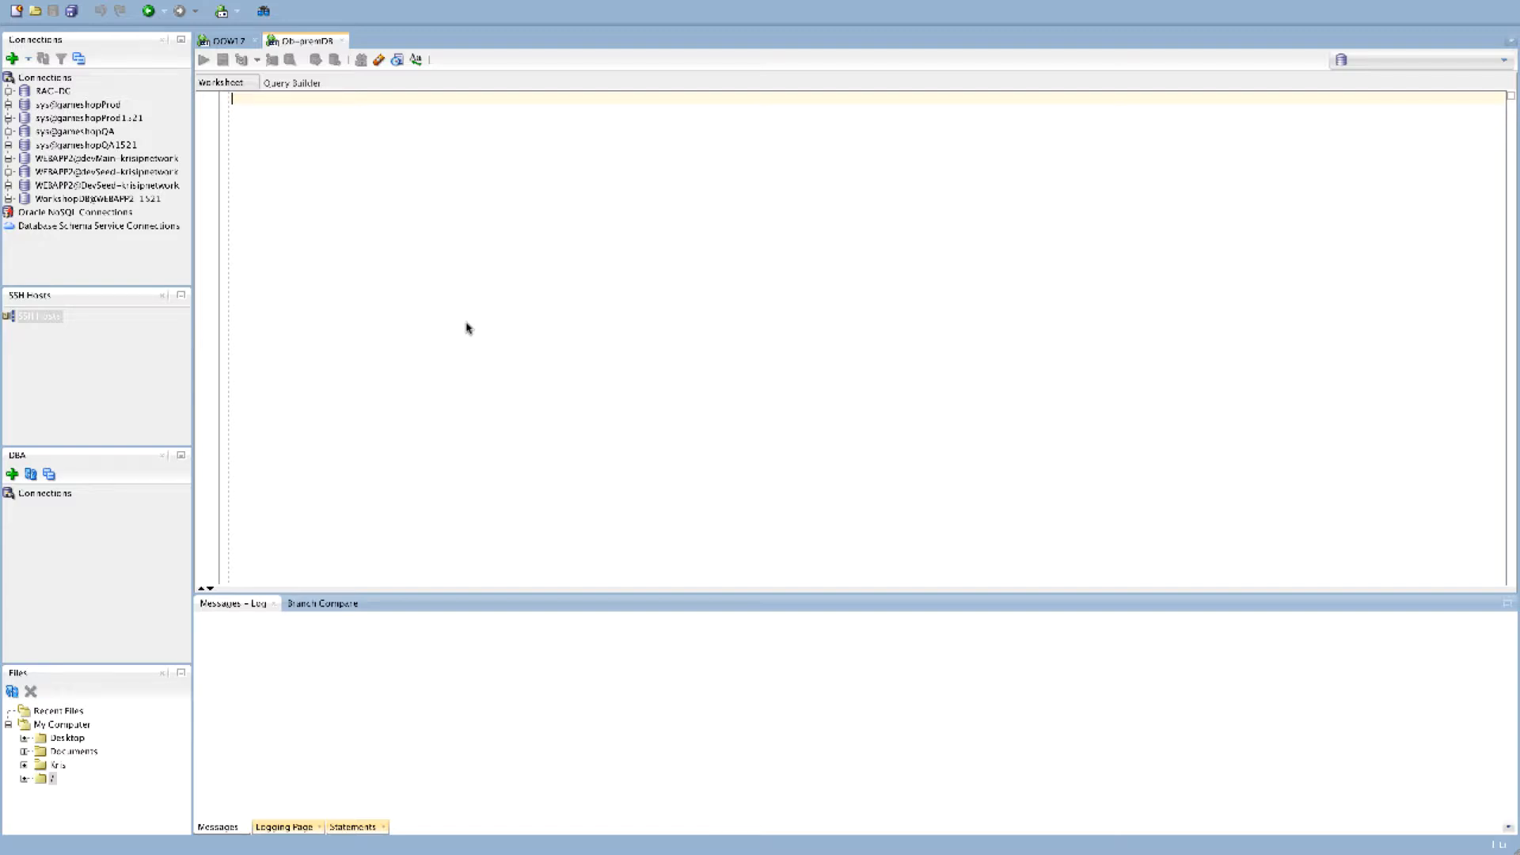
Check the SQL Developer version in the About dialog and close it
mouse_move(297, 4)
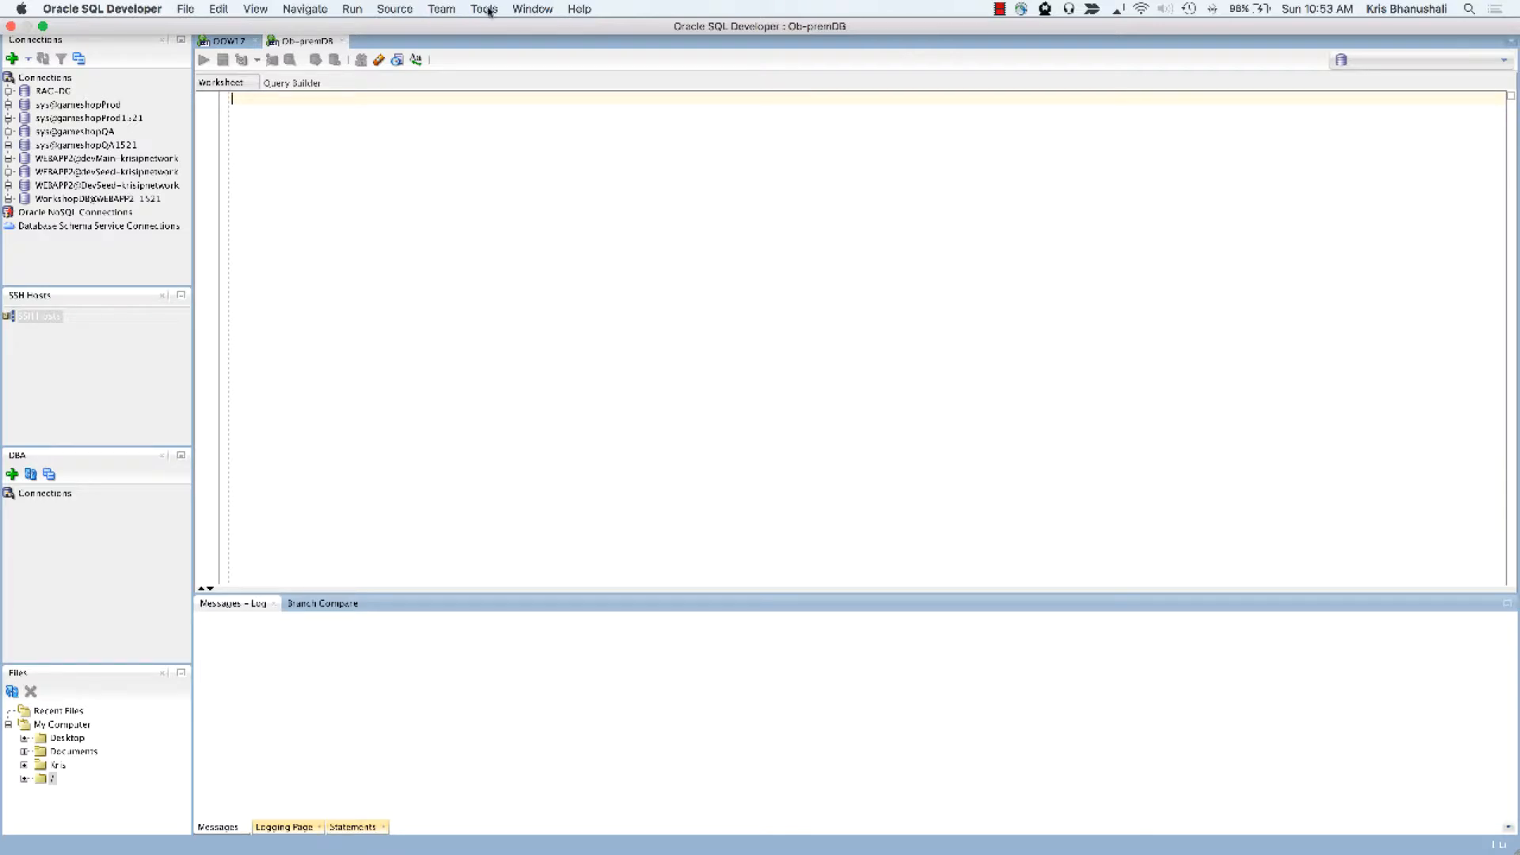
left_click(578, 9)
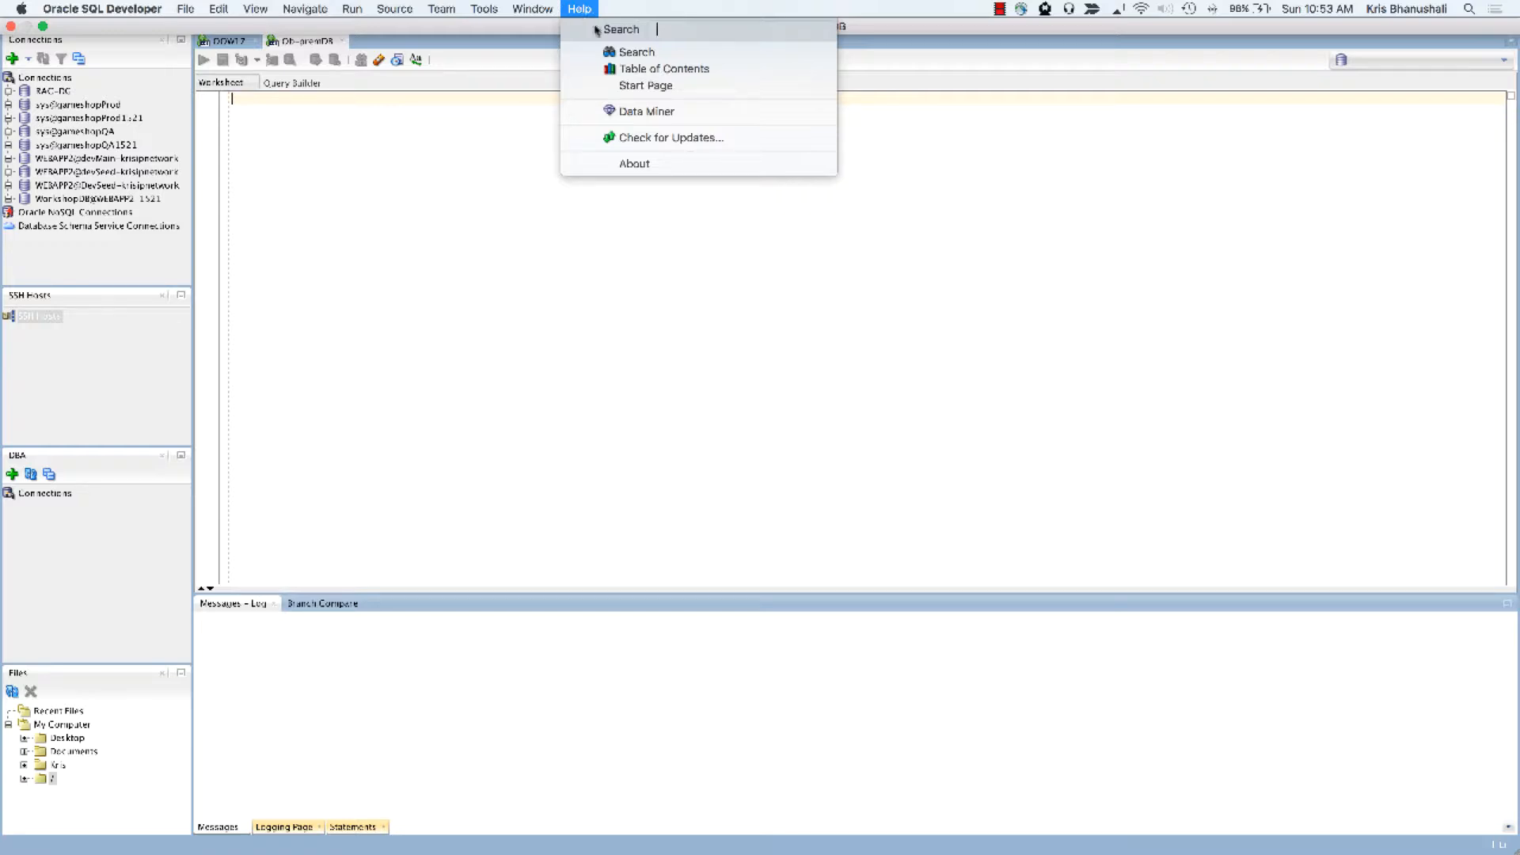
left_click(690, 197)
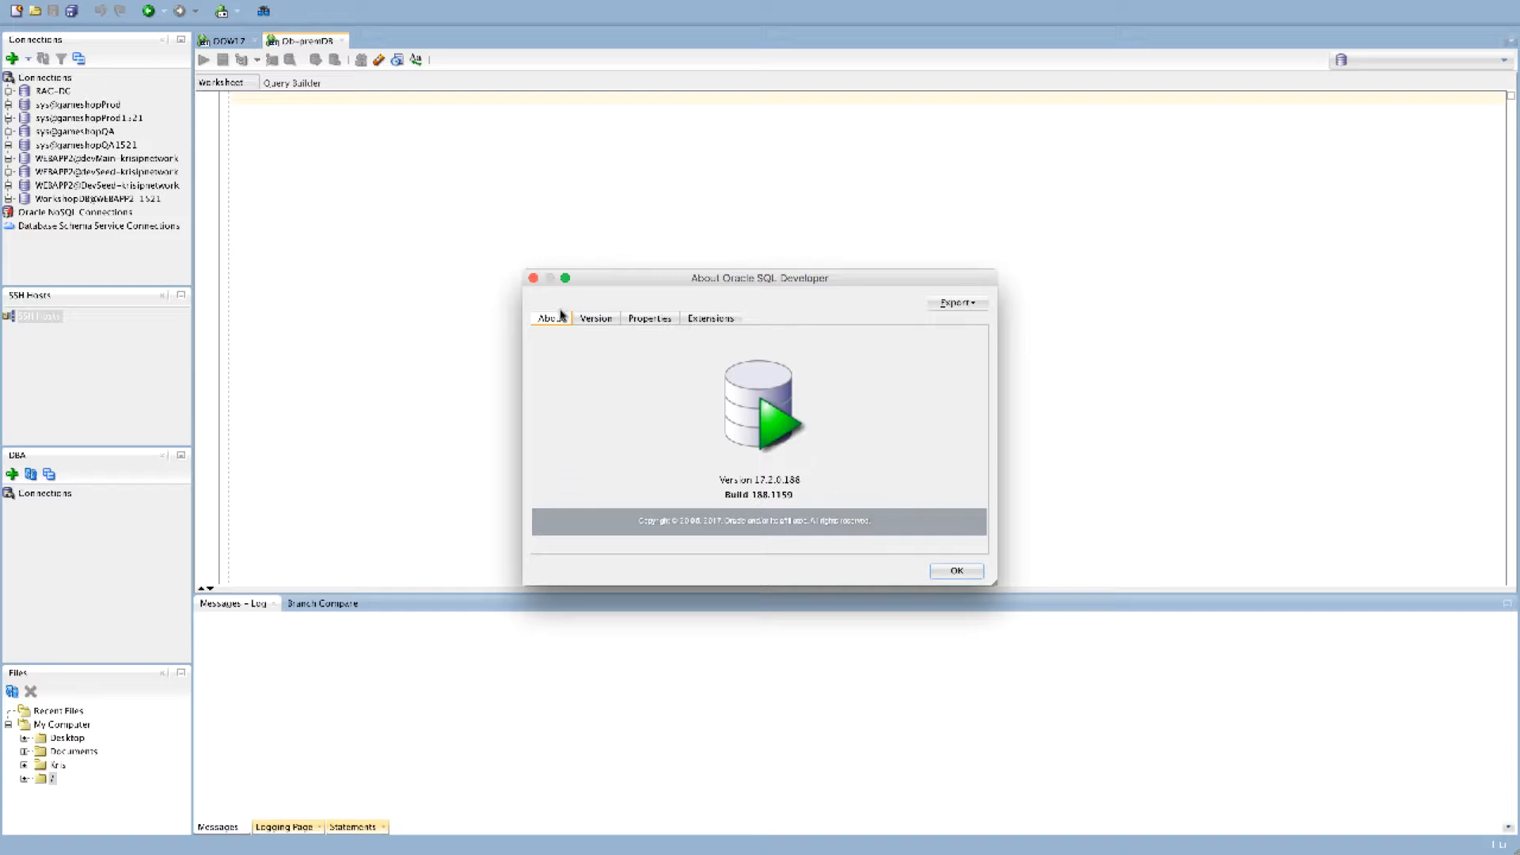
left_click(533, 278)
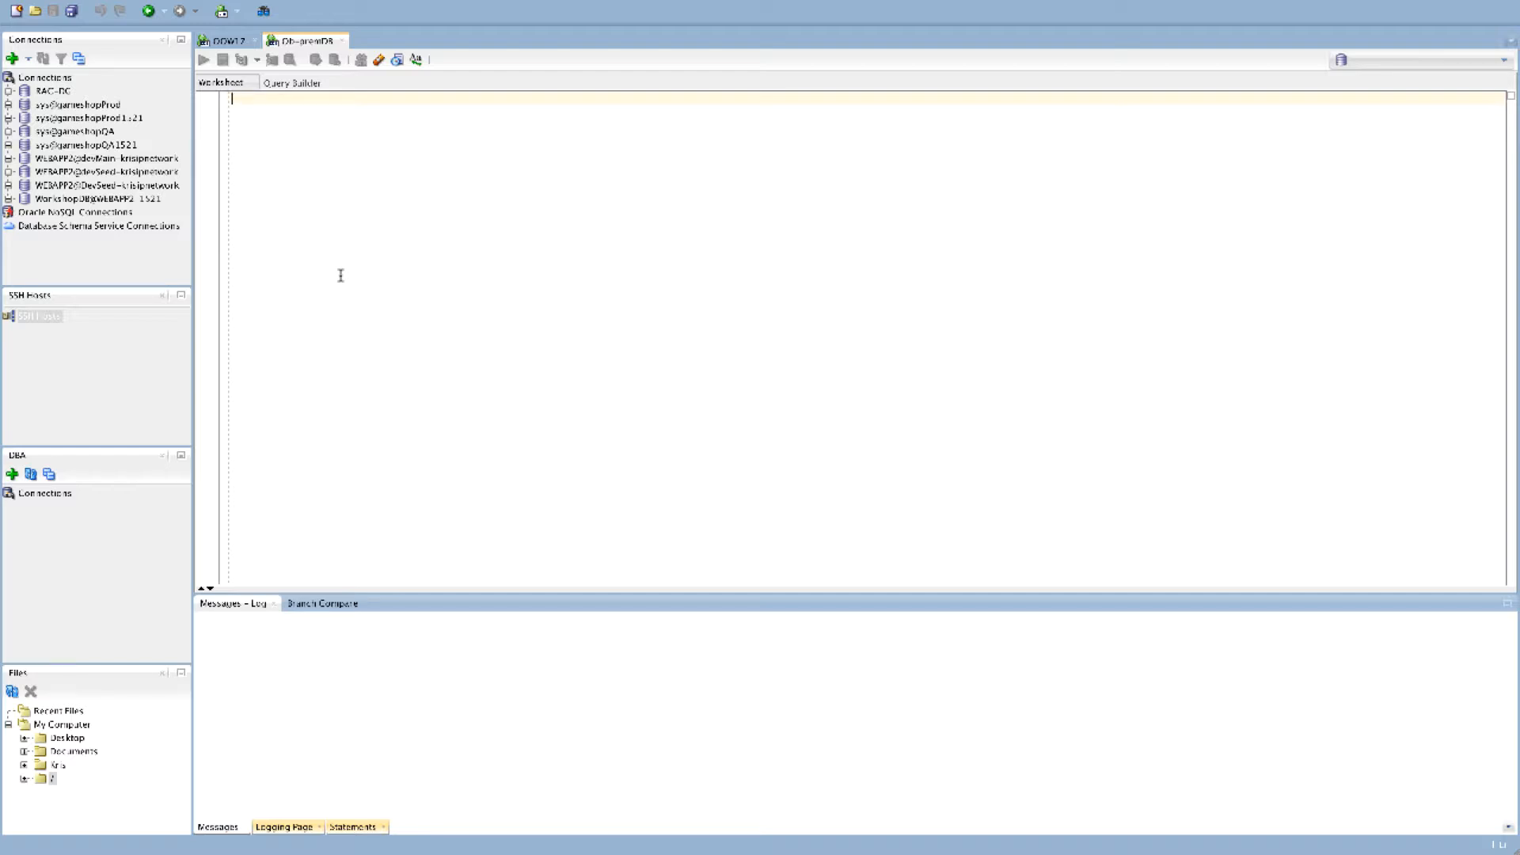
key("super+Tab")
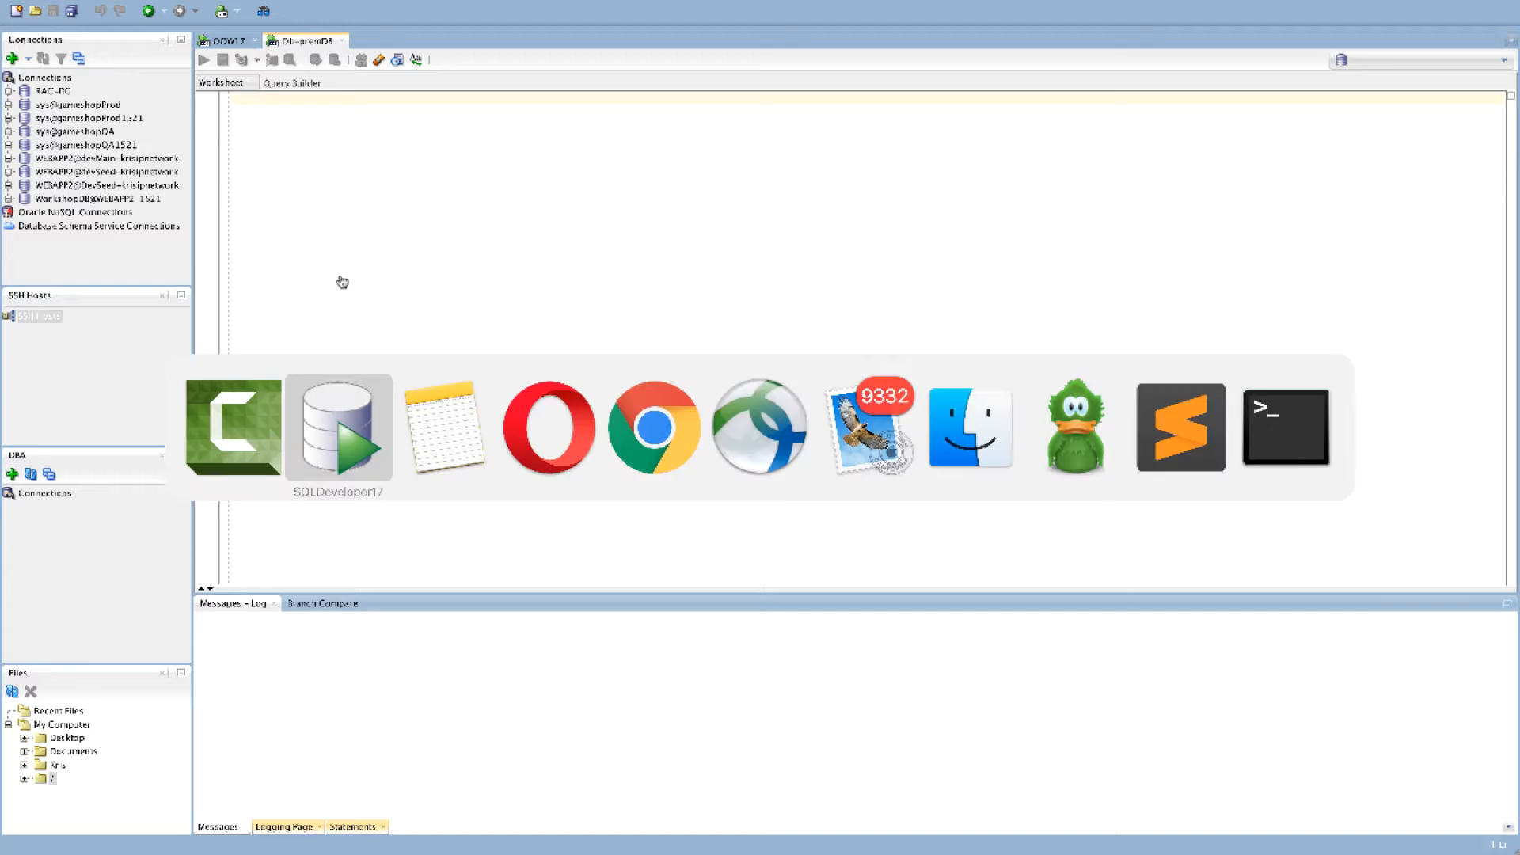
key("super+Tab")
key("super+Tab")
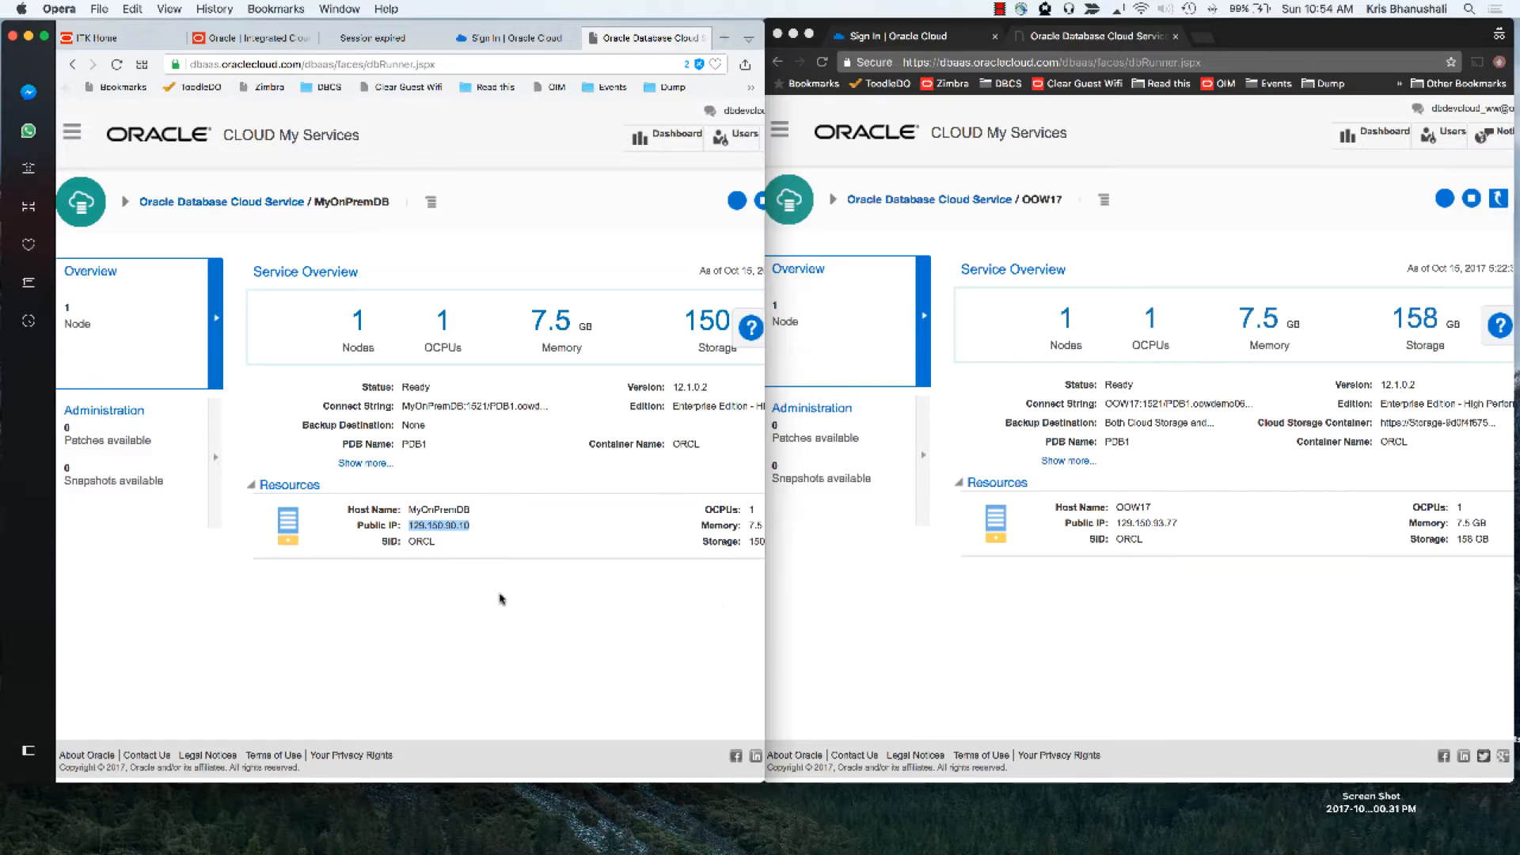
key("super+Tab")
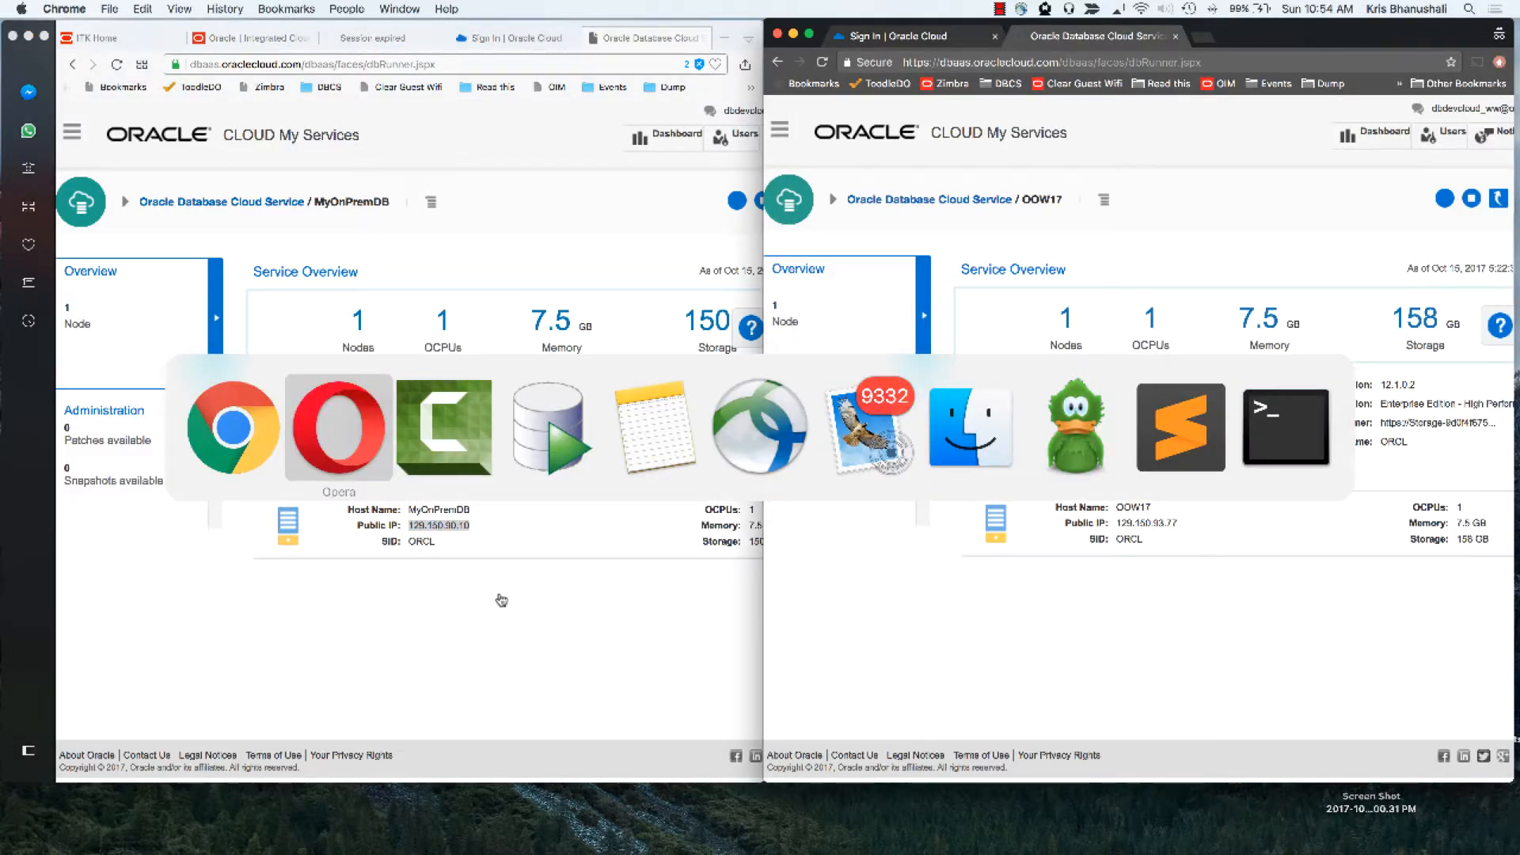
key("super+Tab")
key("super+Tab")
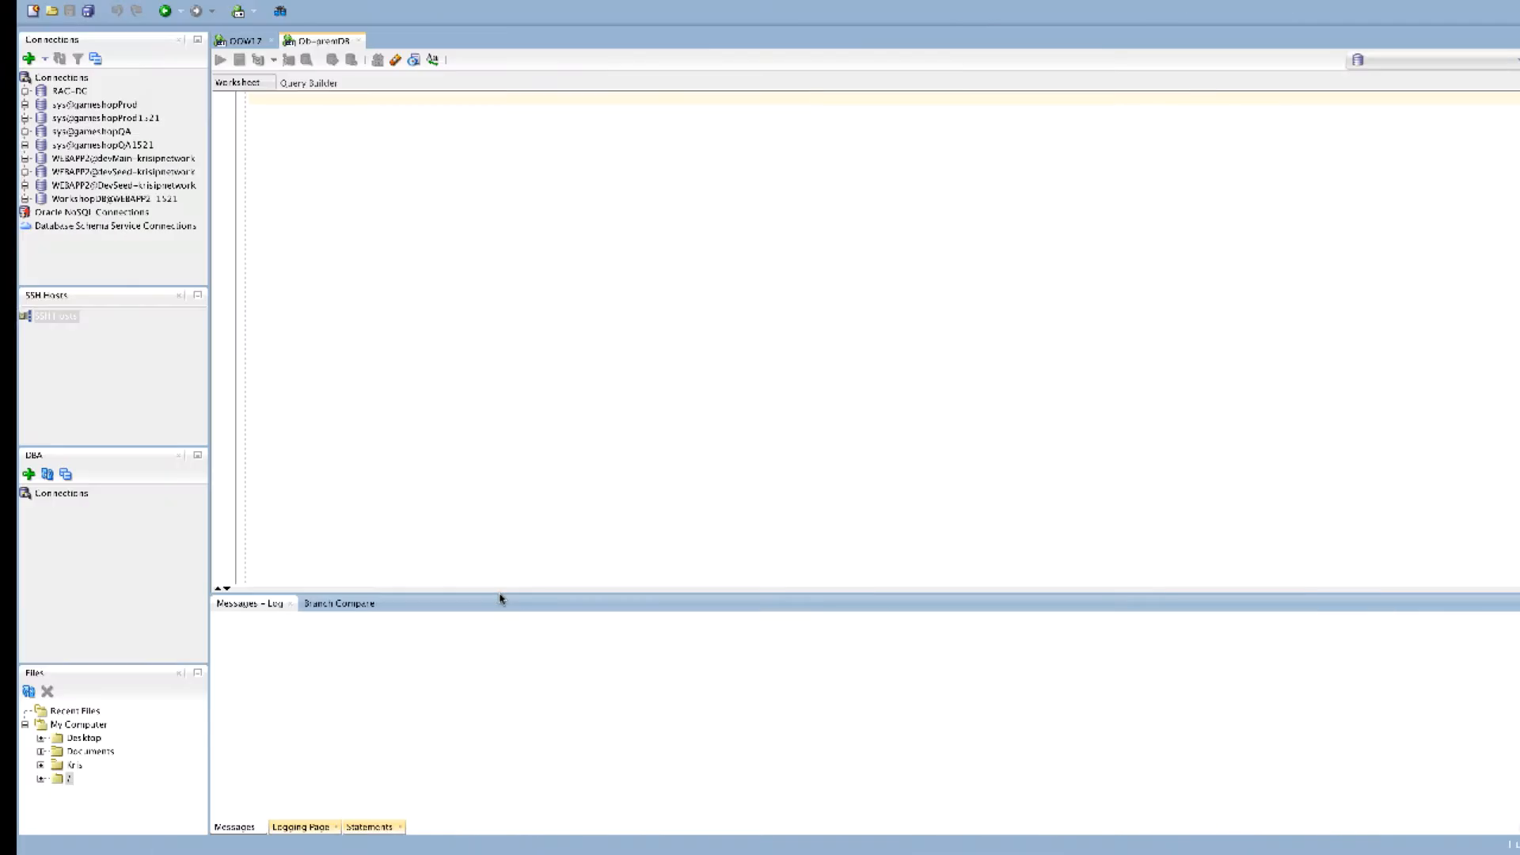
Start a new SSH host in SQL Developer and name it OnpremDB
left_click(36, 317)
right_click(36, 317)
left_click(87, 326)
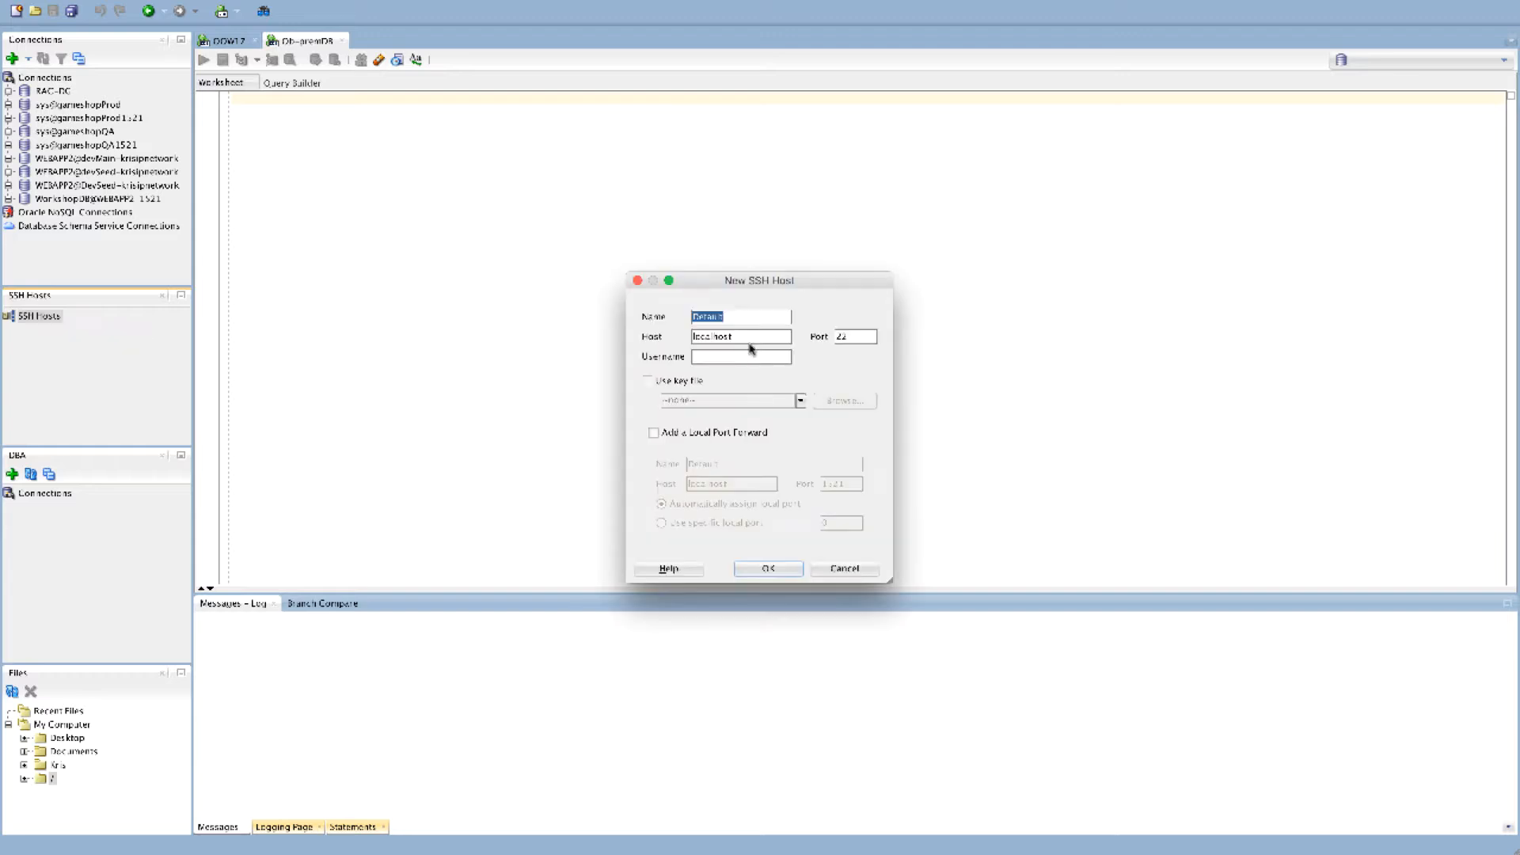
key("super+Tab")
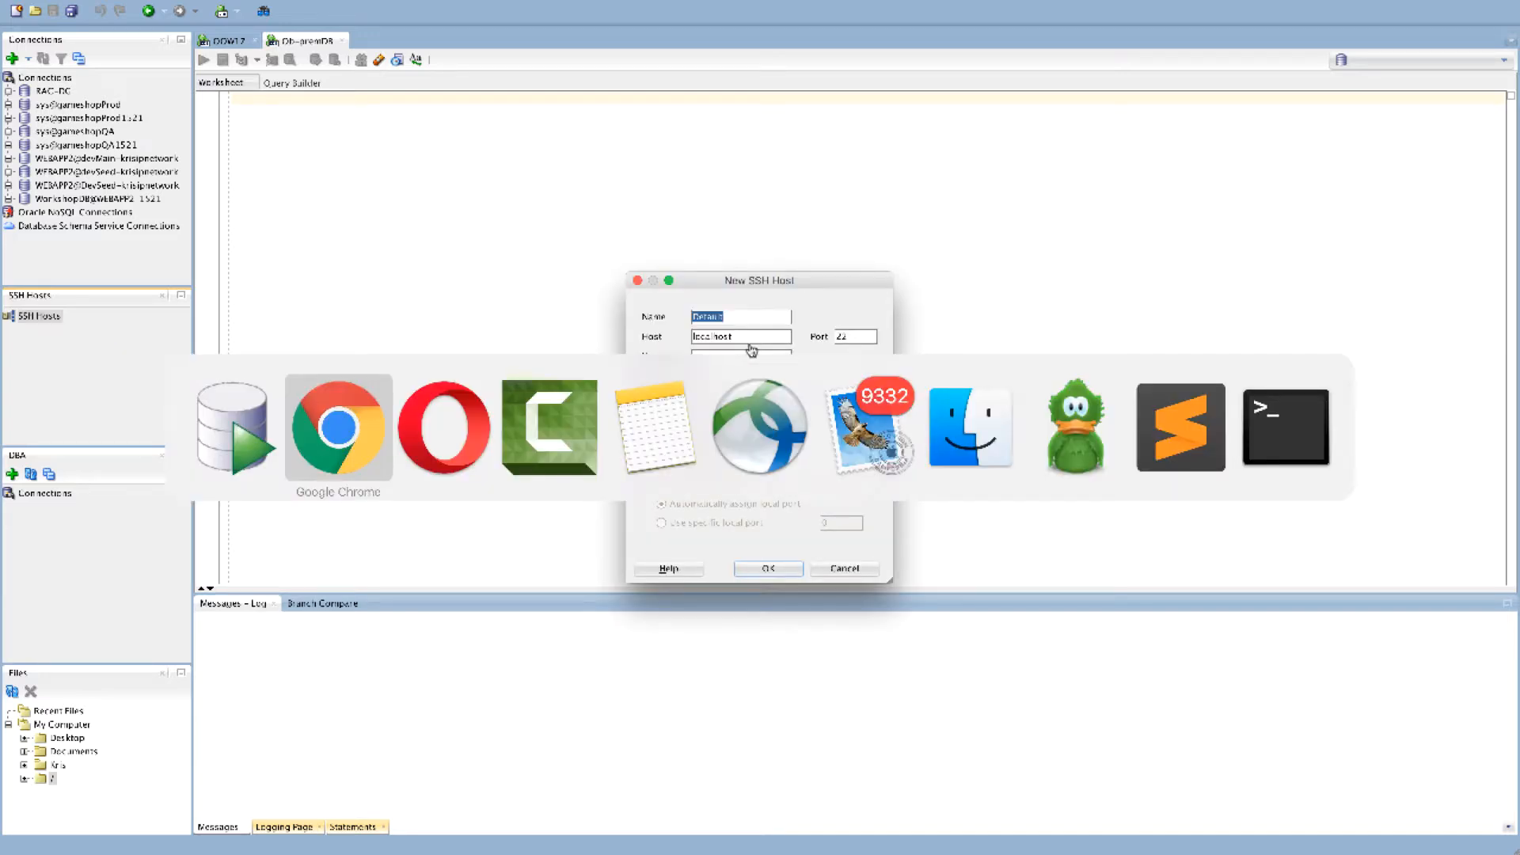
key("super+shift+Tab")
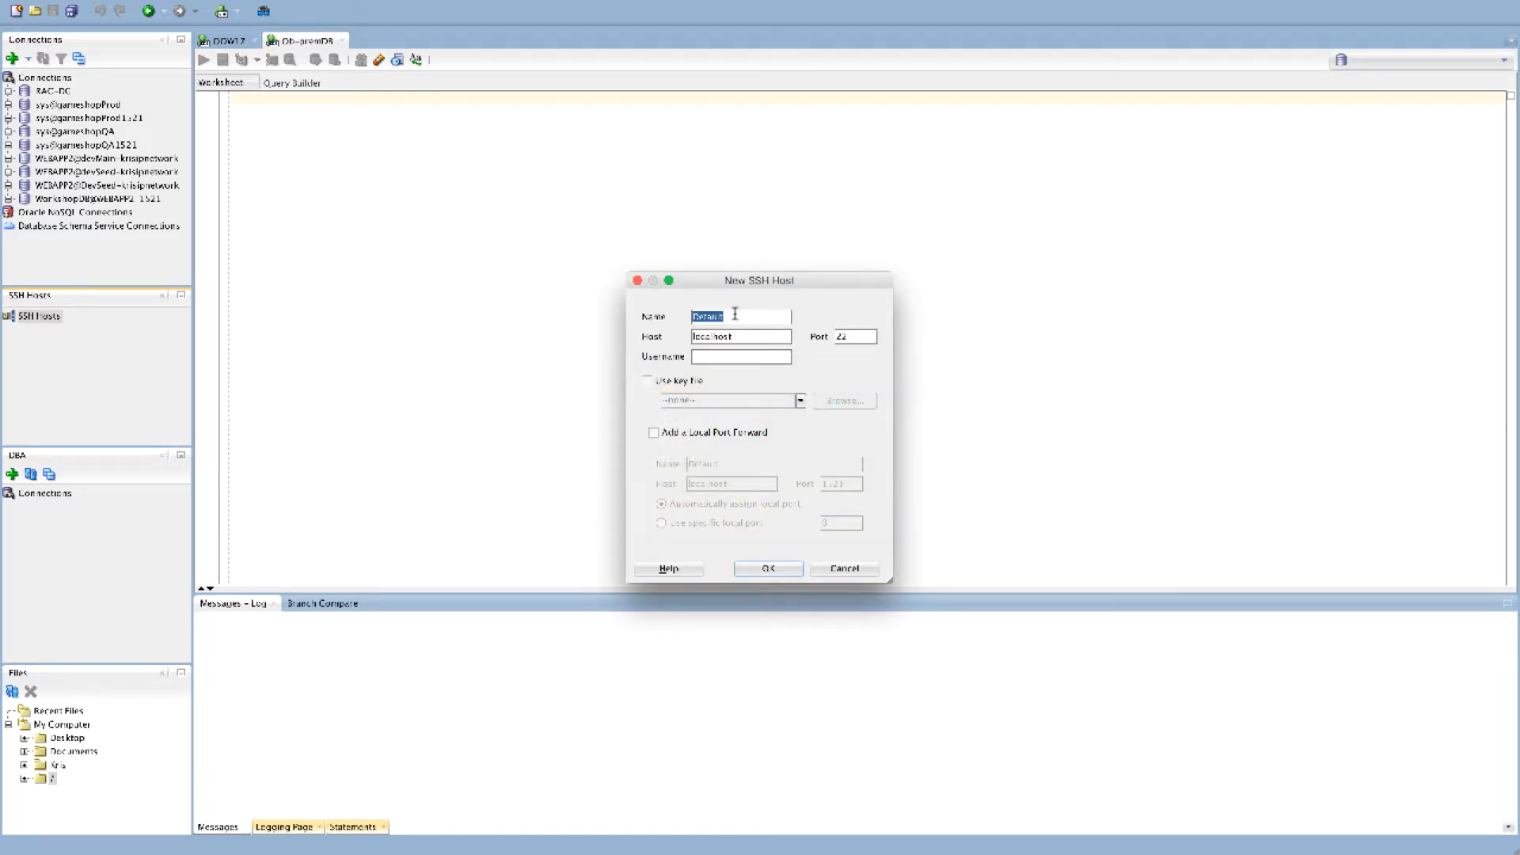
type("OnpremDB")
Copy MyOnPremDB's public IP 129.150.80.10 from the cloud console and paste it as the SSH host address
key("super+Tab")
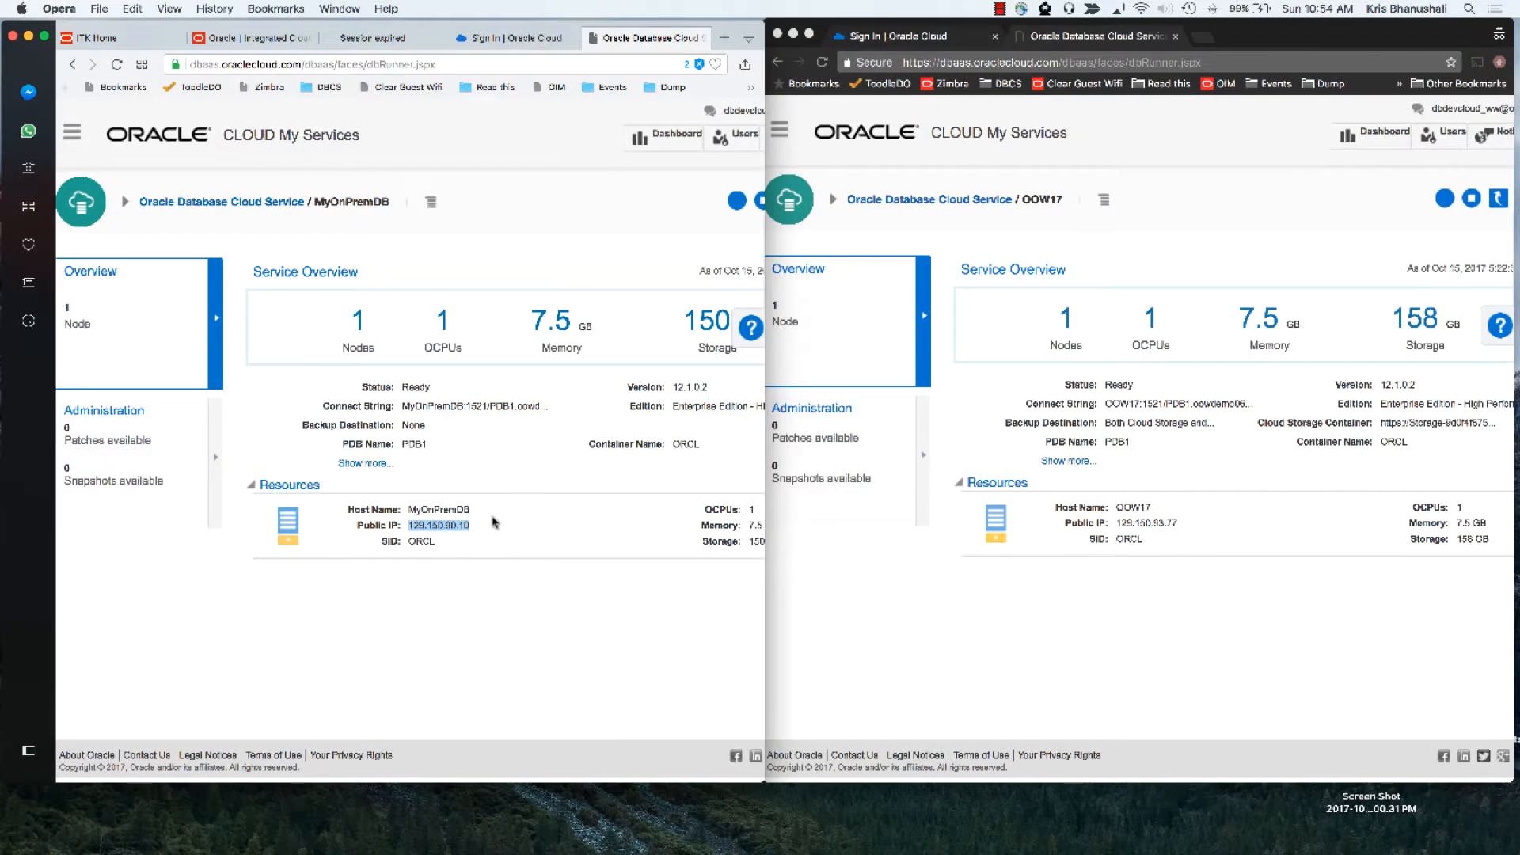
left_click_drag(358, 525, 499, 525)
key("super+c")
key("super+Tab")
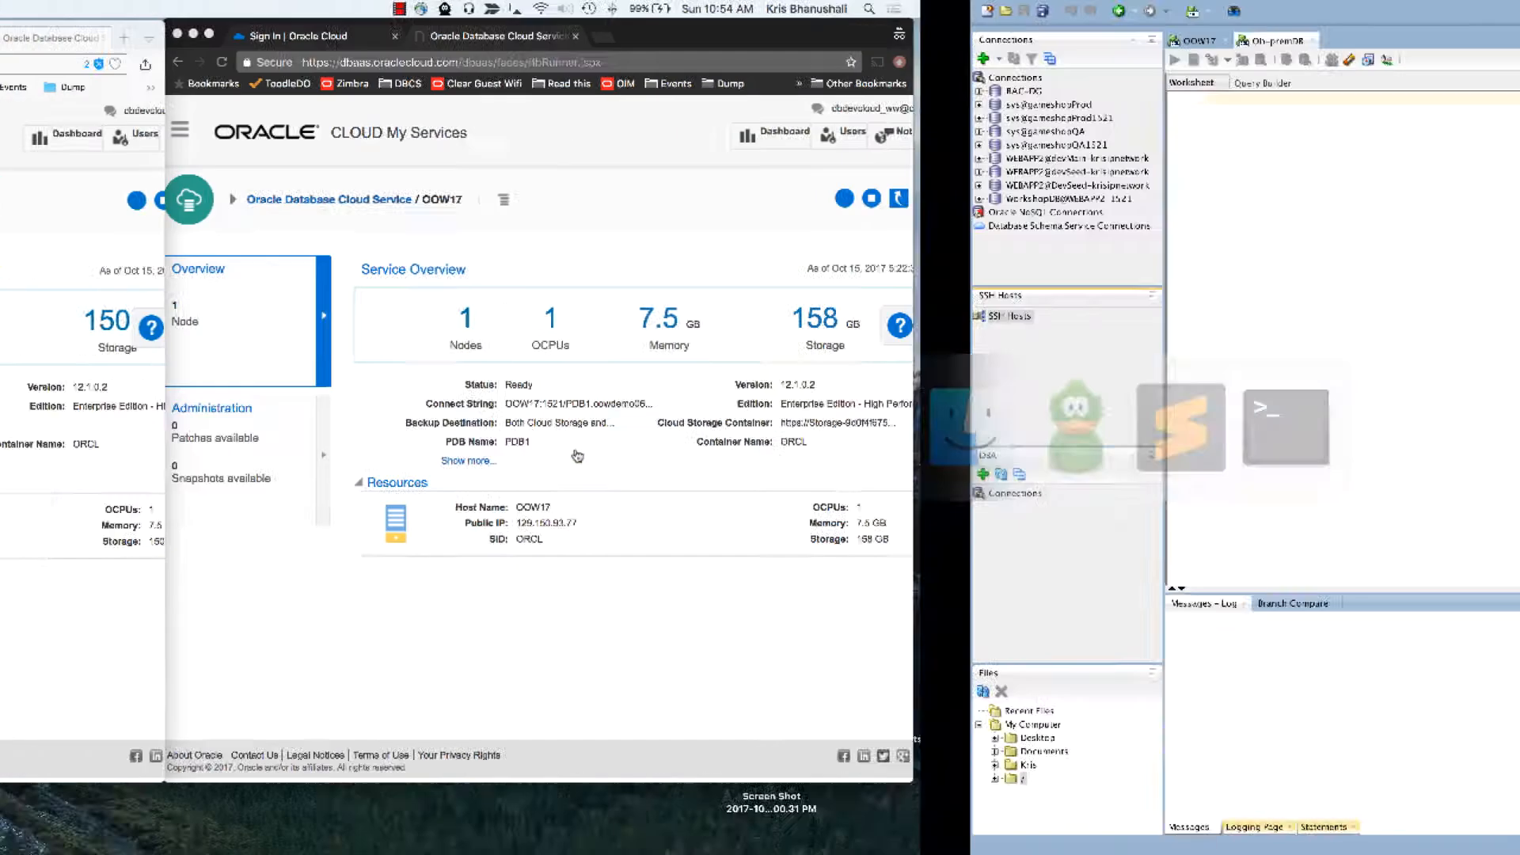
key("super+v")
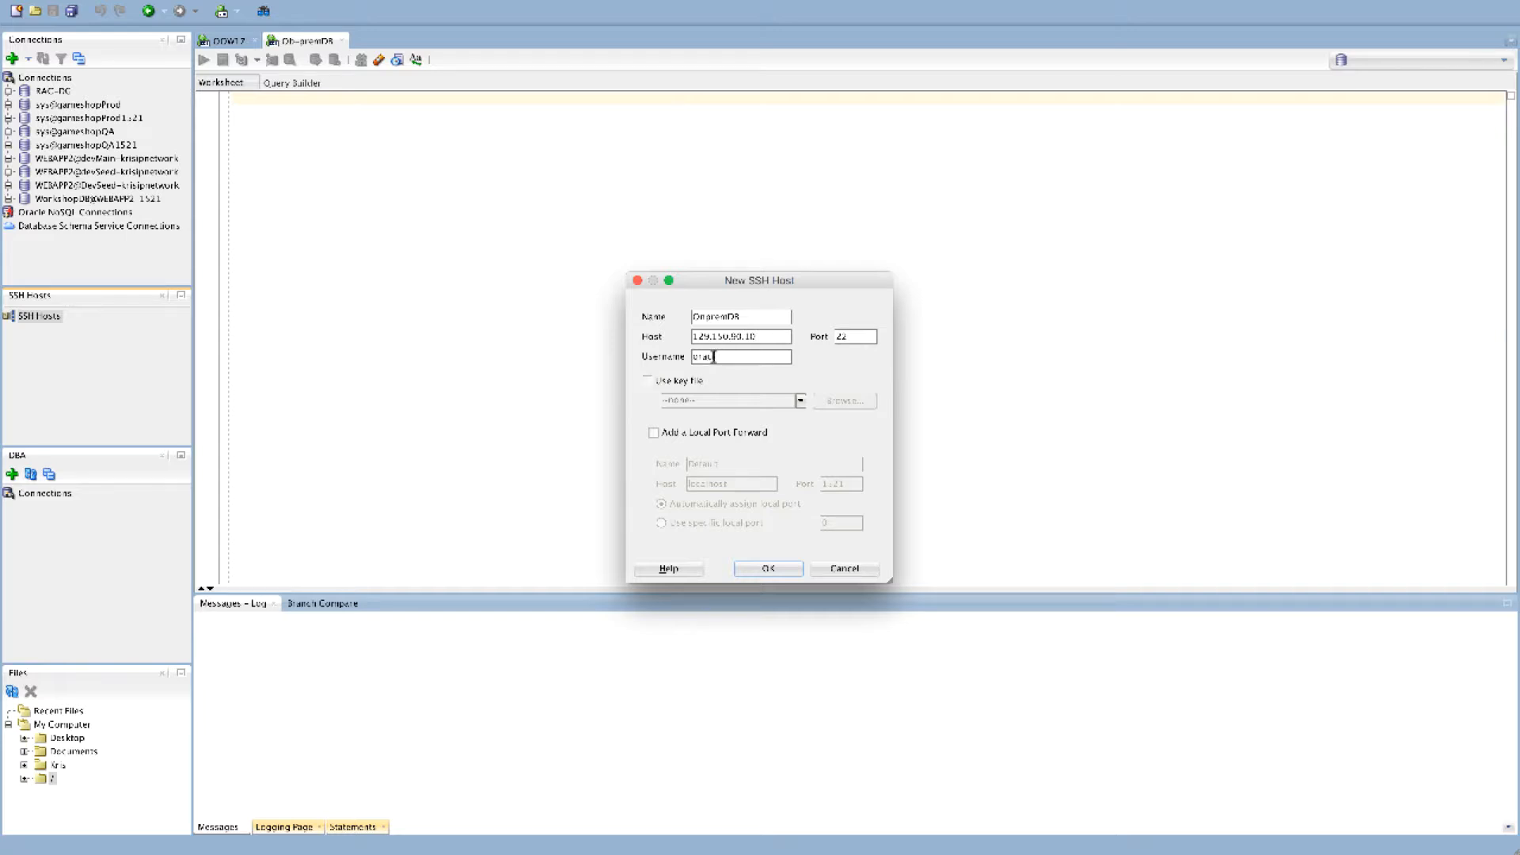
Set the user to oracle, use the privateKey file, add a local port forward, and save the OnpremDB SSH host
left_click(647, 381)
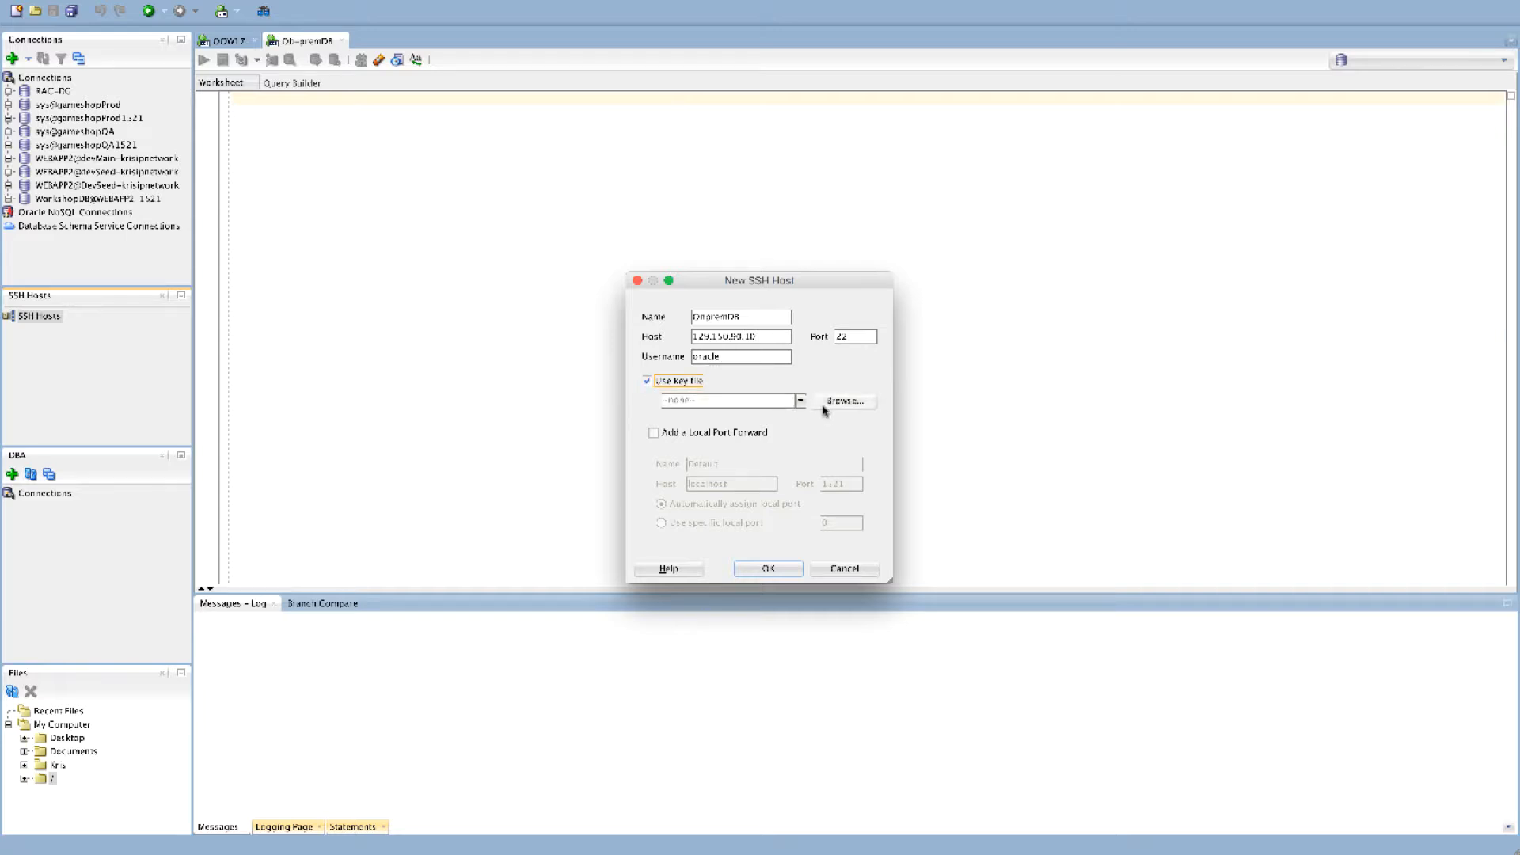
left_click(799, 401)
left_click(780, 435)
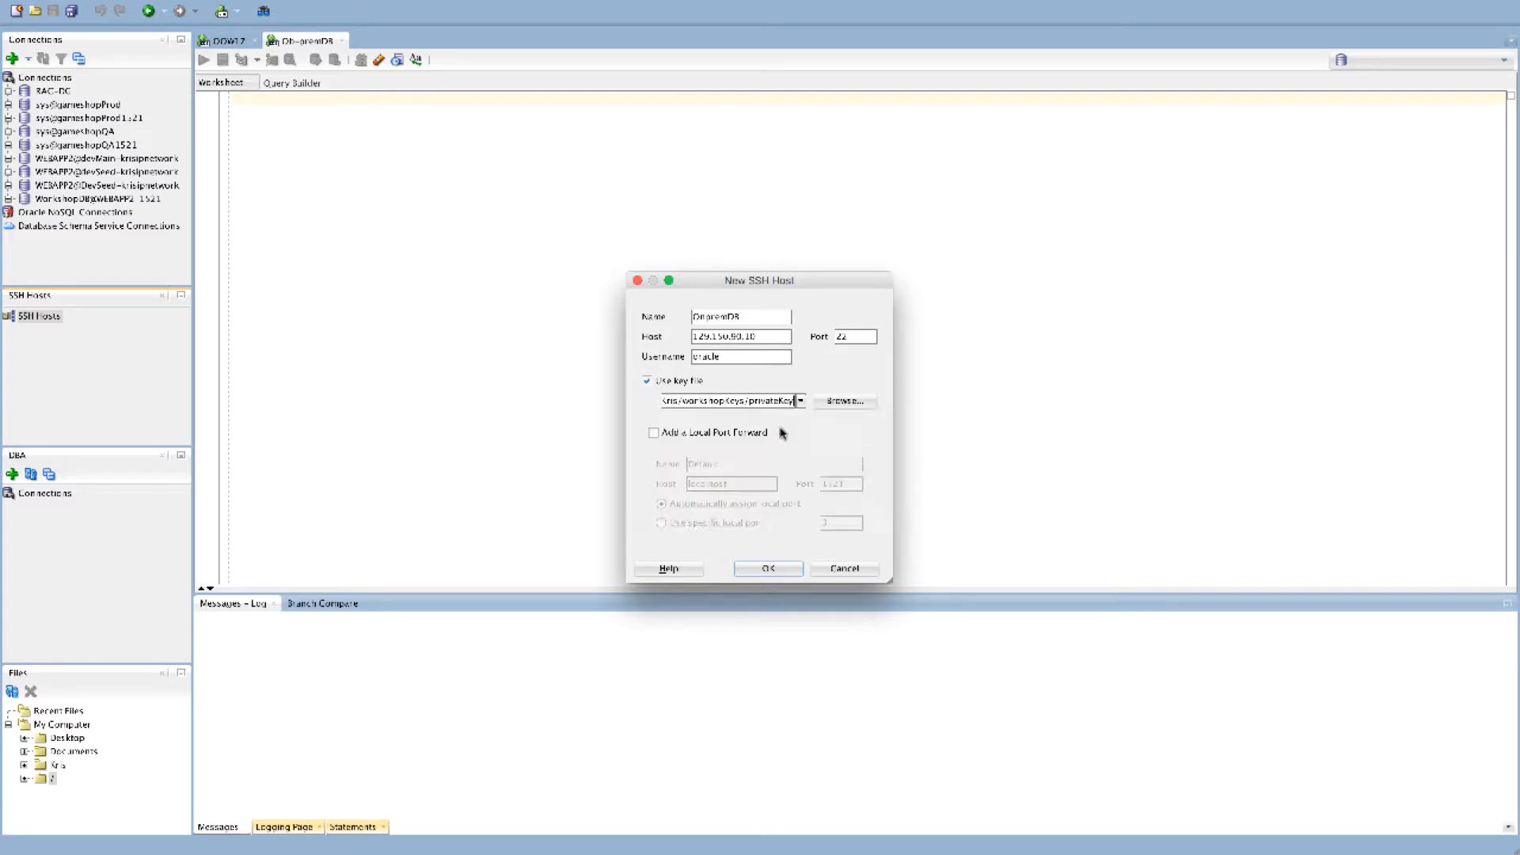
left_click(654, 433)
left_click(766, 569)
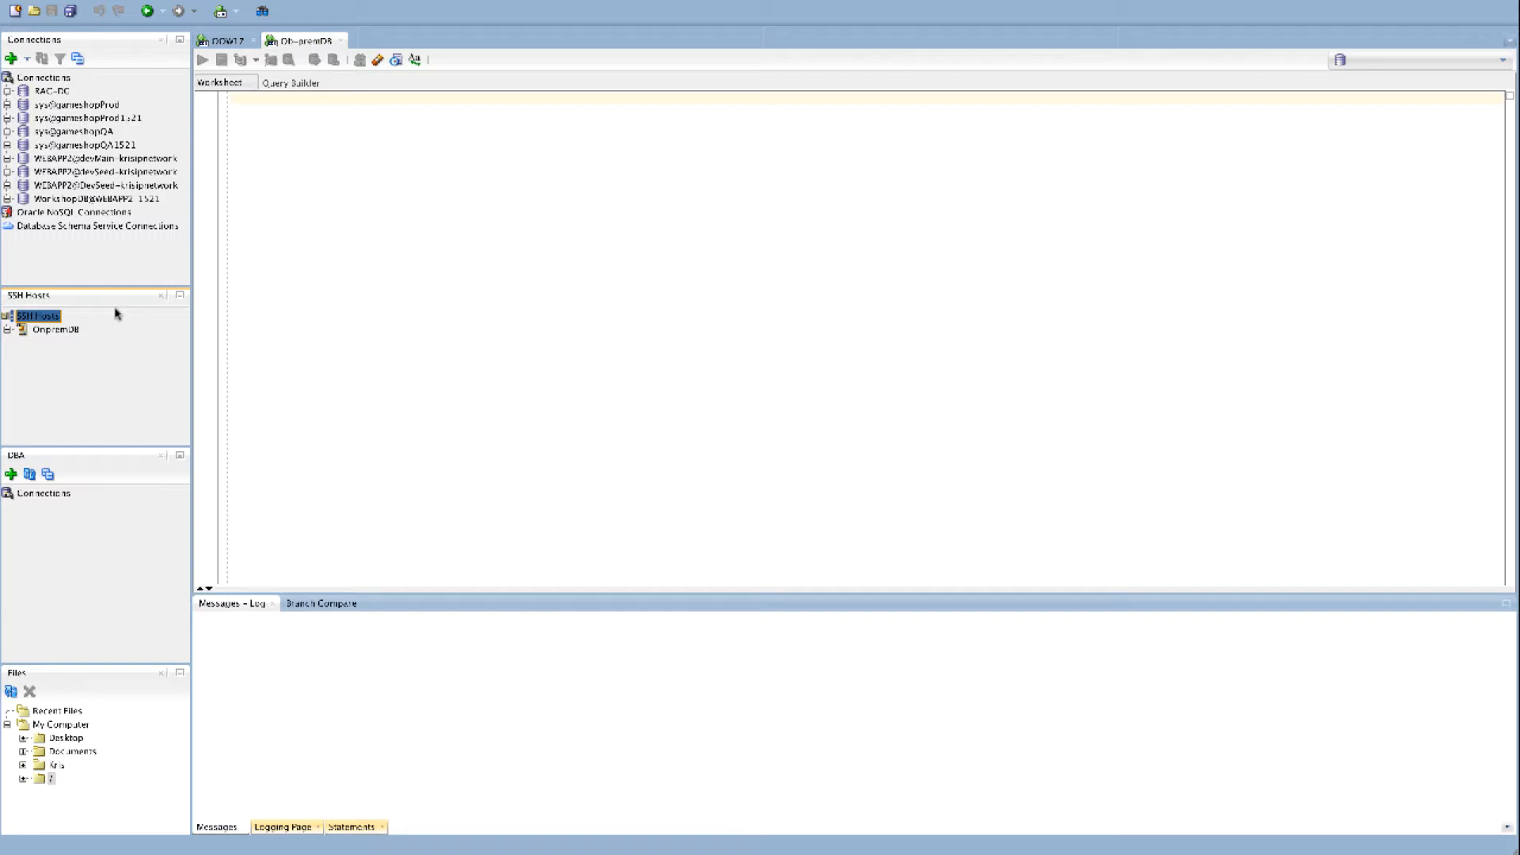
Start a new database connection on-premDB as sys, saving the password, with SSH connection type and SYSDBA role
left_click(11, 59)
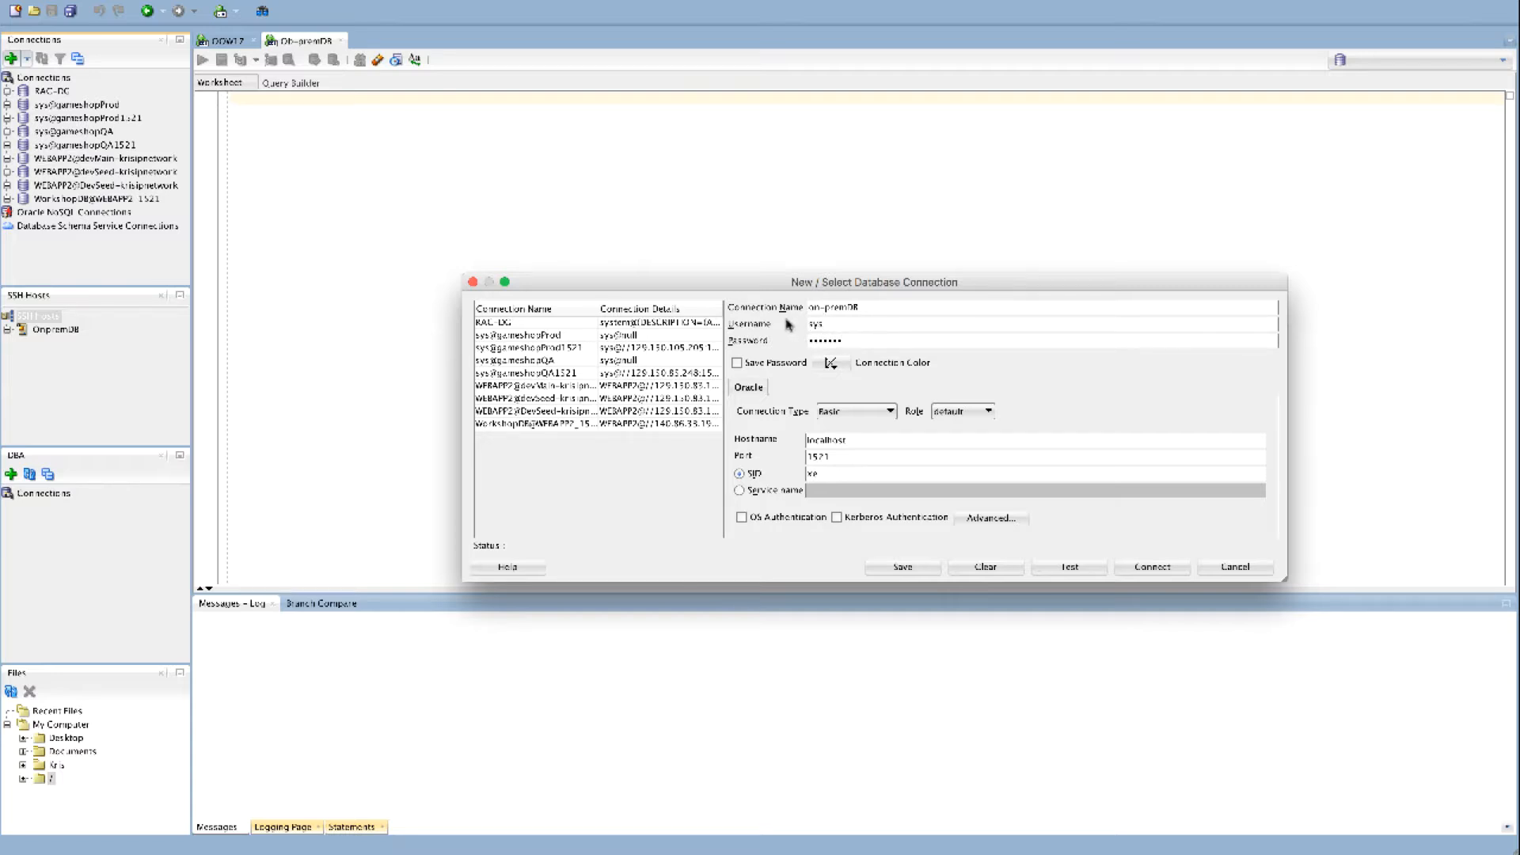
left_click(737, 363)
left_click(855, 410)
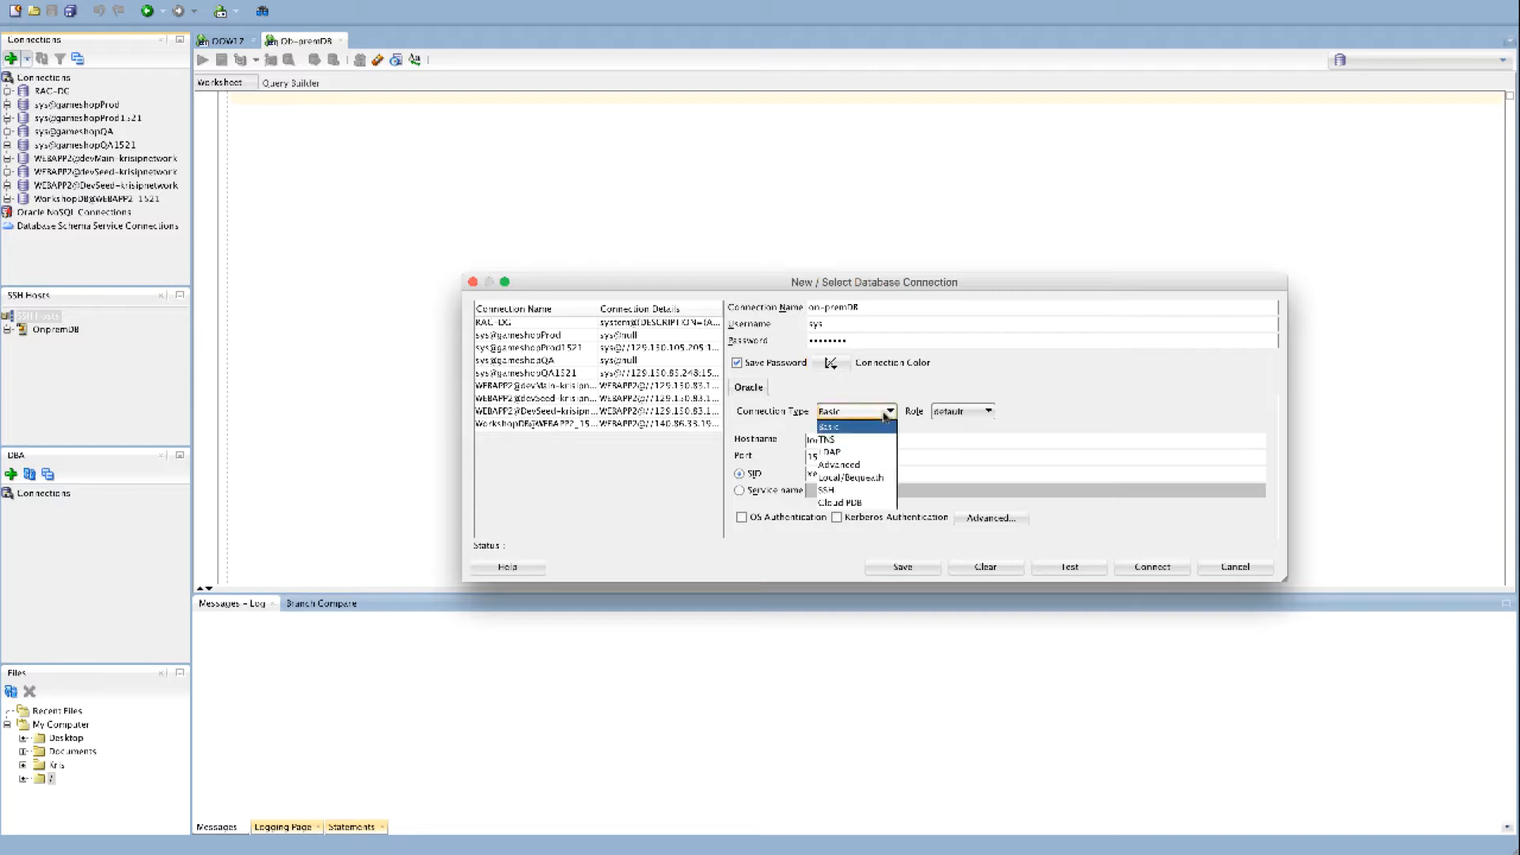
left_click(825, 492)
left_click(962, 411)
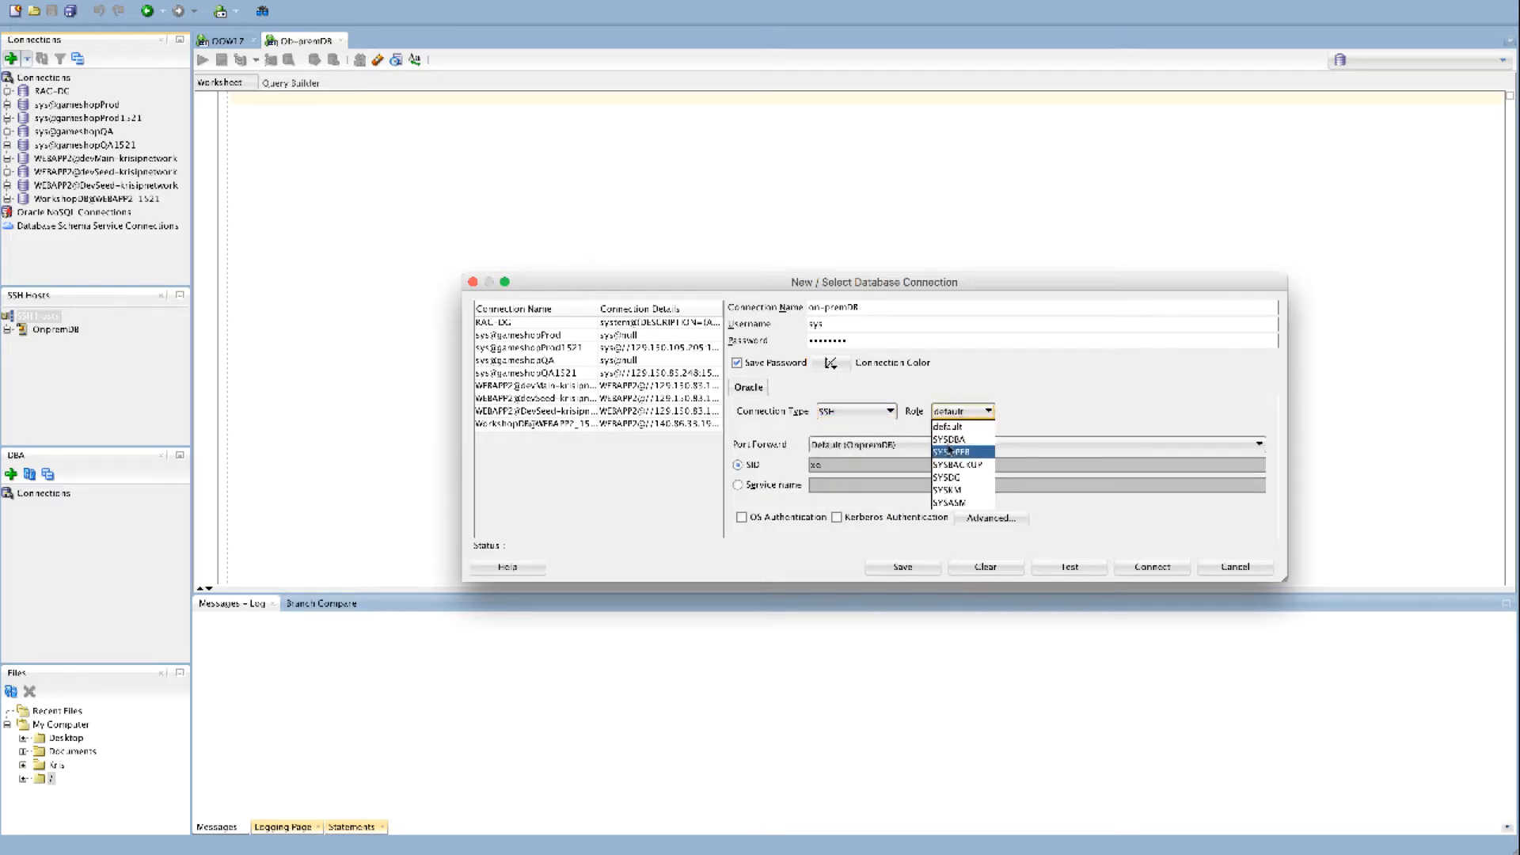
left_click(950, 445)
Set the SID to ORCL, then test, save and connect the on-premDB connection
left_click(737, 485)
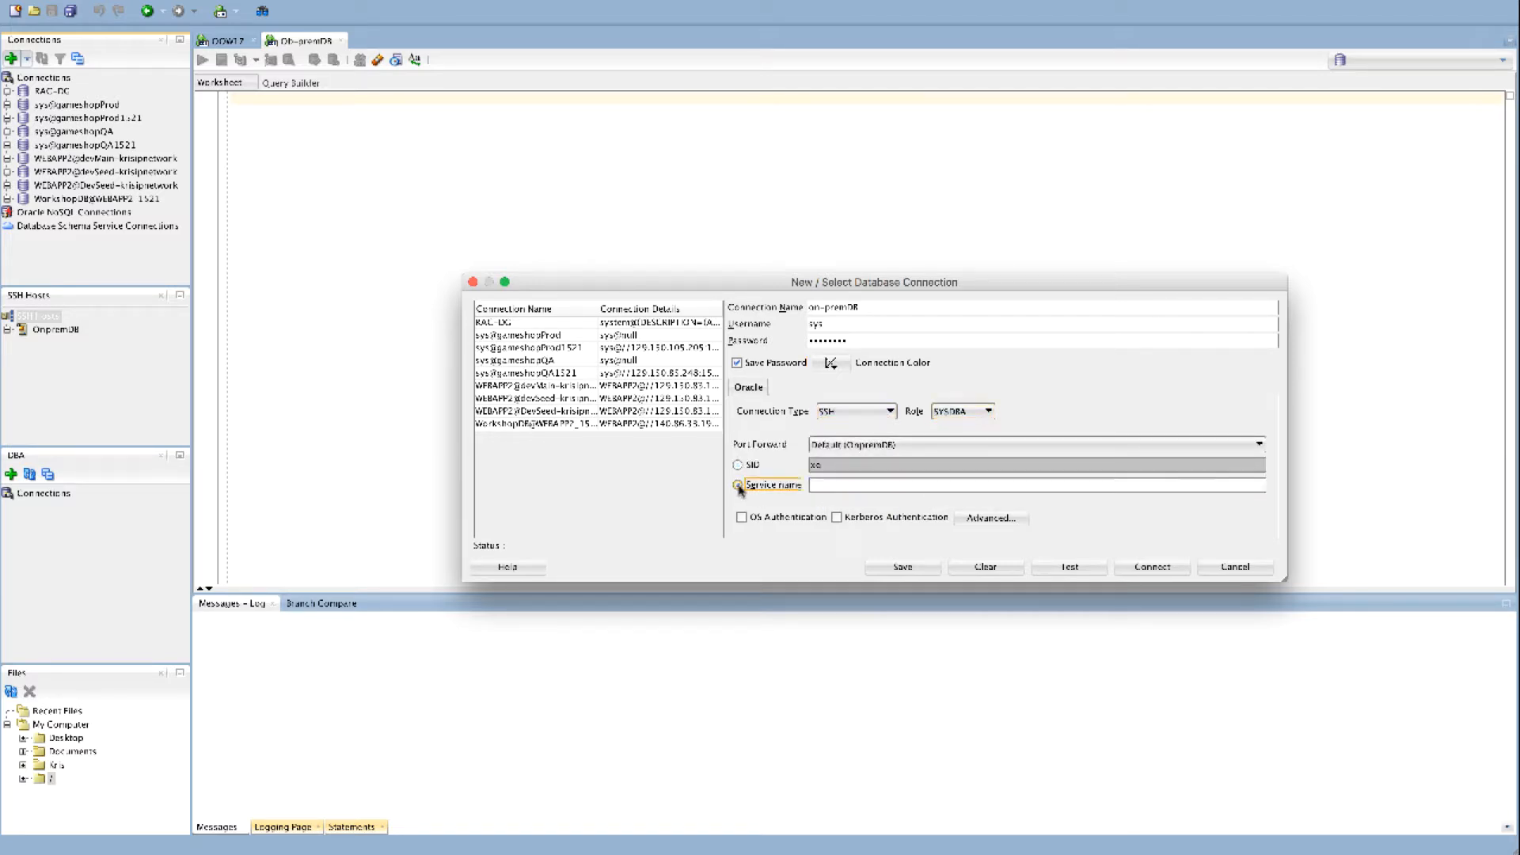
left_click(738, 465)
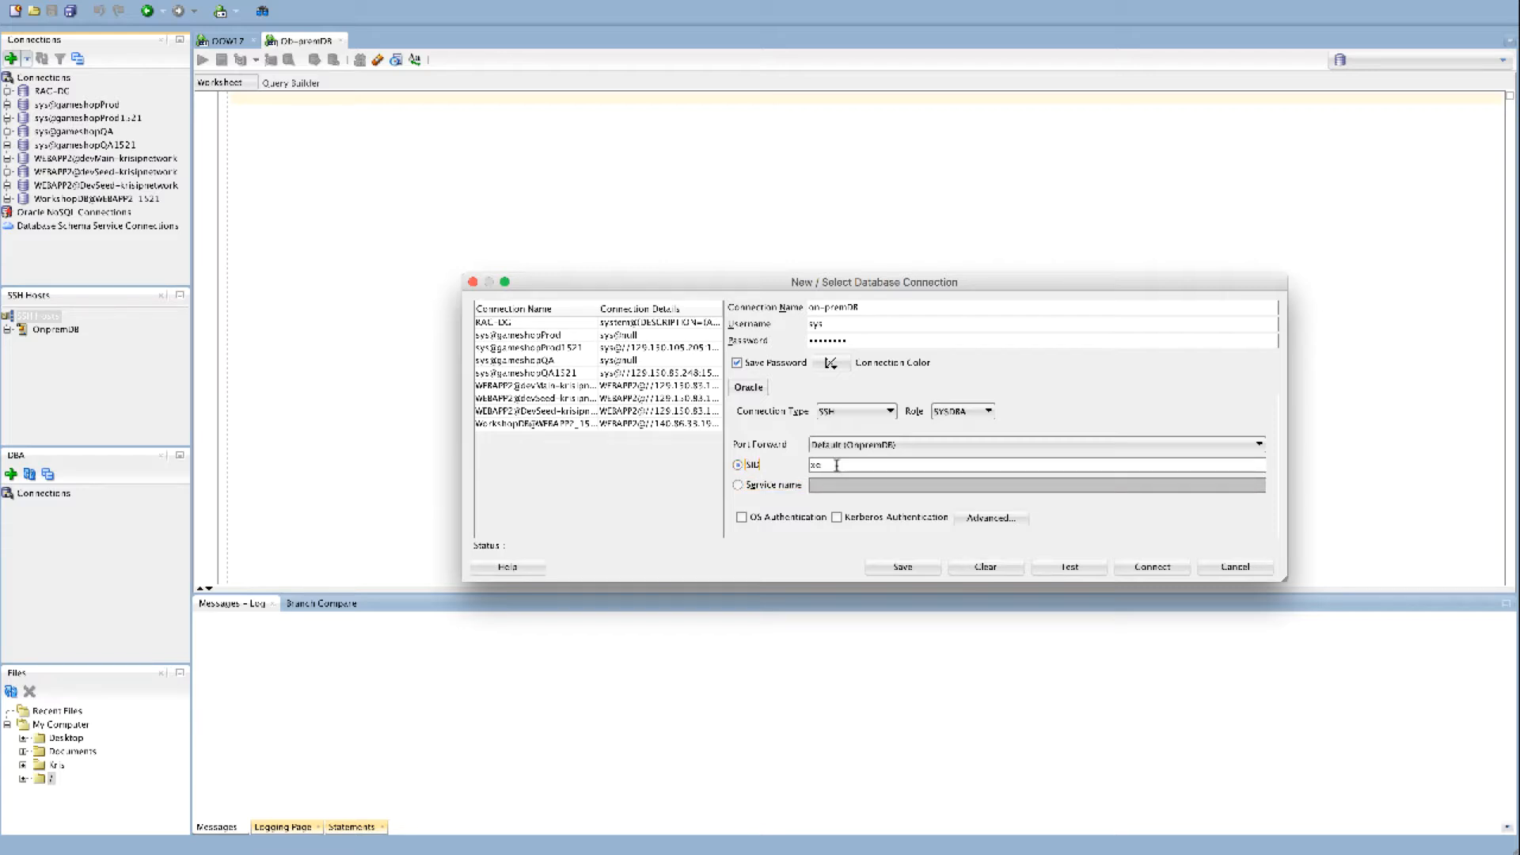
left_click_drag(838, 467, 794, 468)
left_click(1069, 567)
left_click(892, 567)
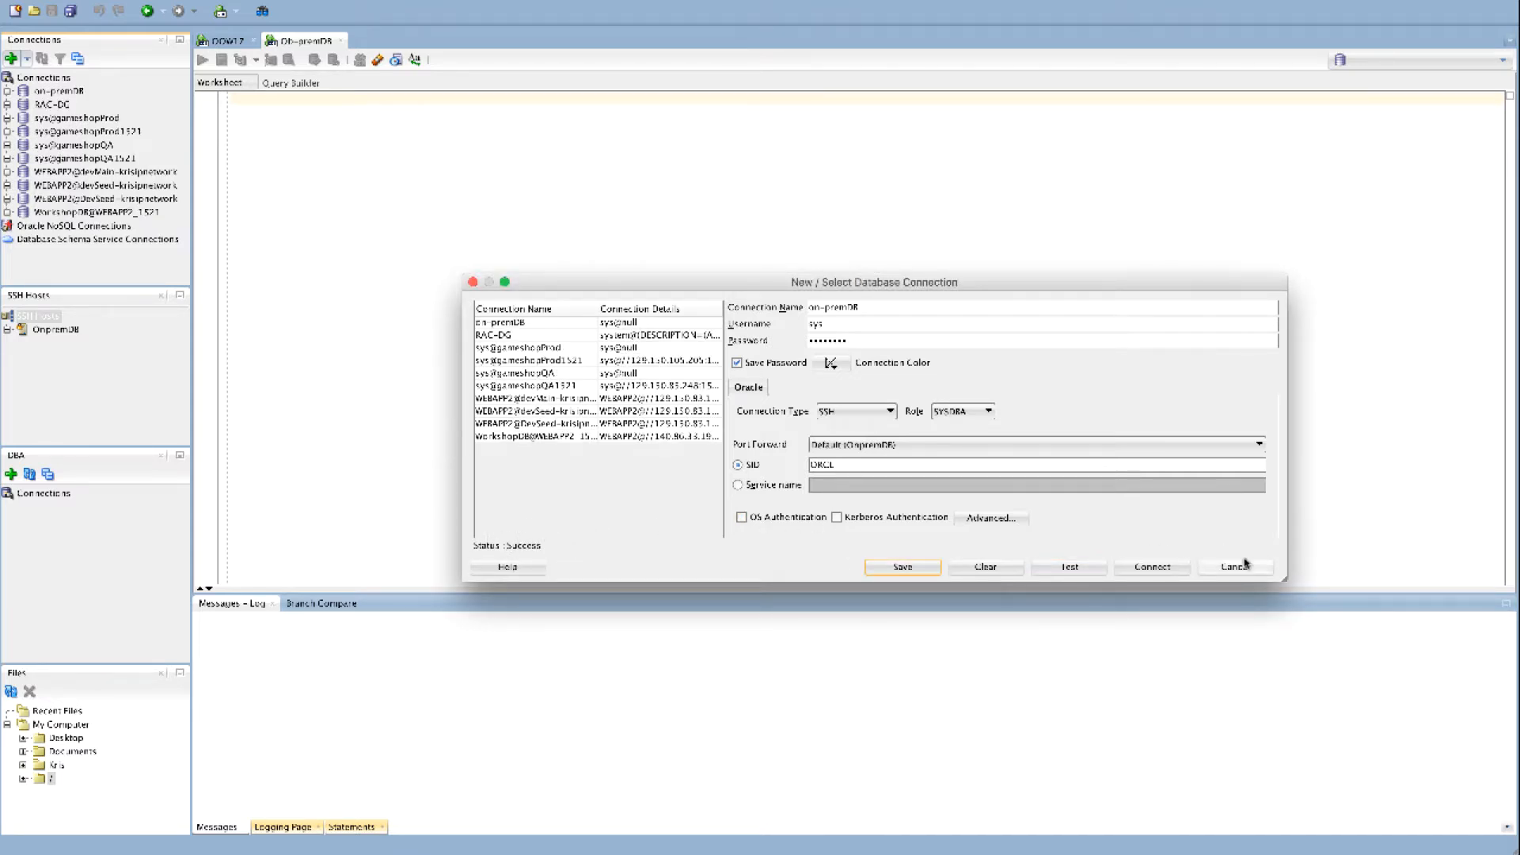
left_click(1158, 570)
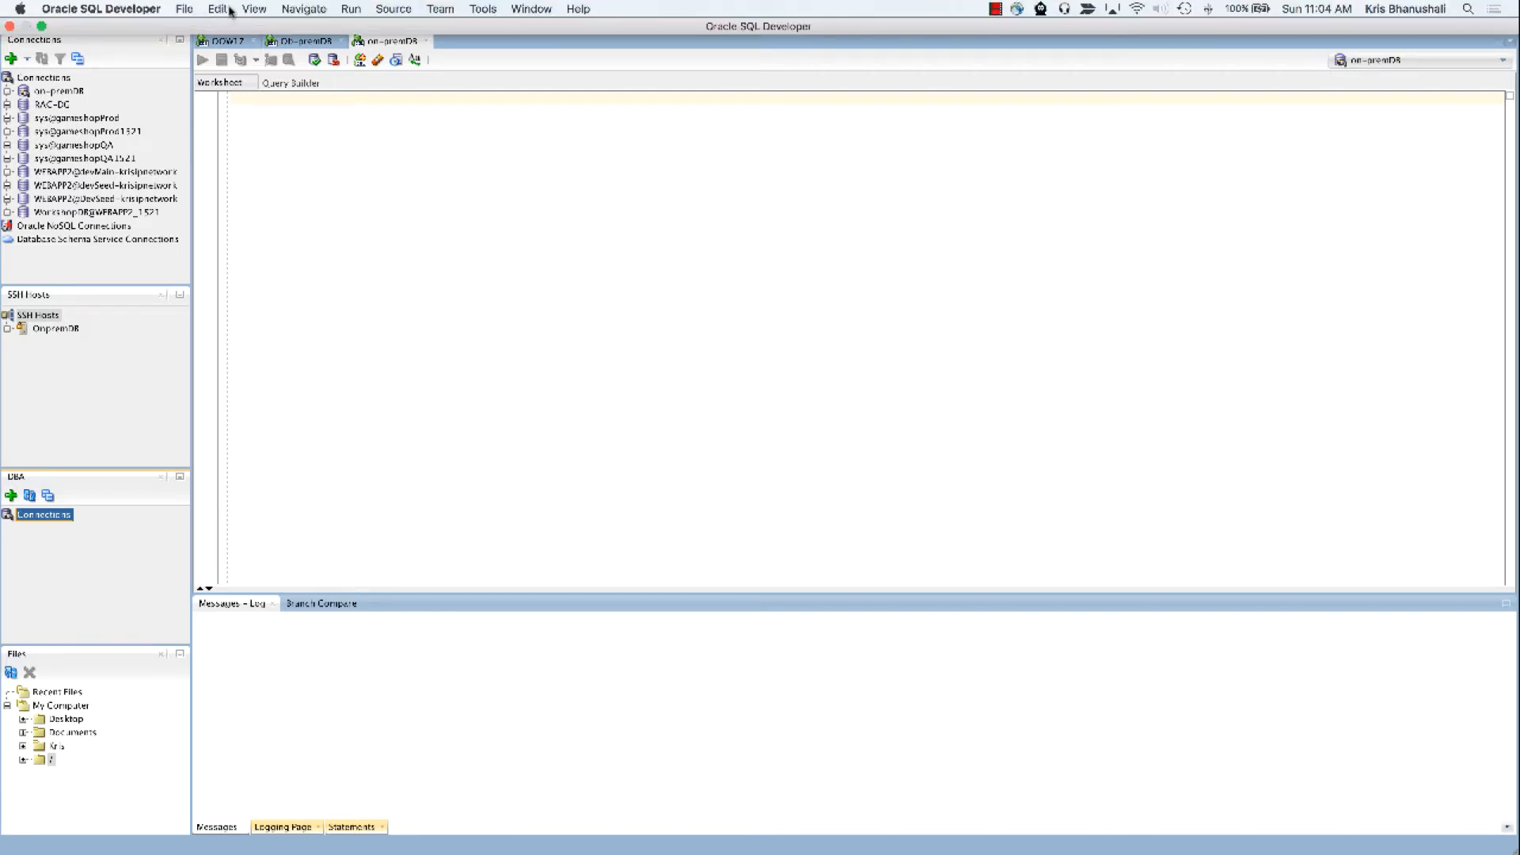
Open the DBA panel and add the on-premDB connection to it
left_click(247, 9)
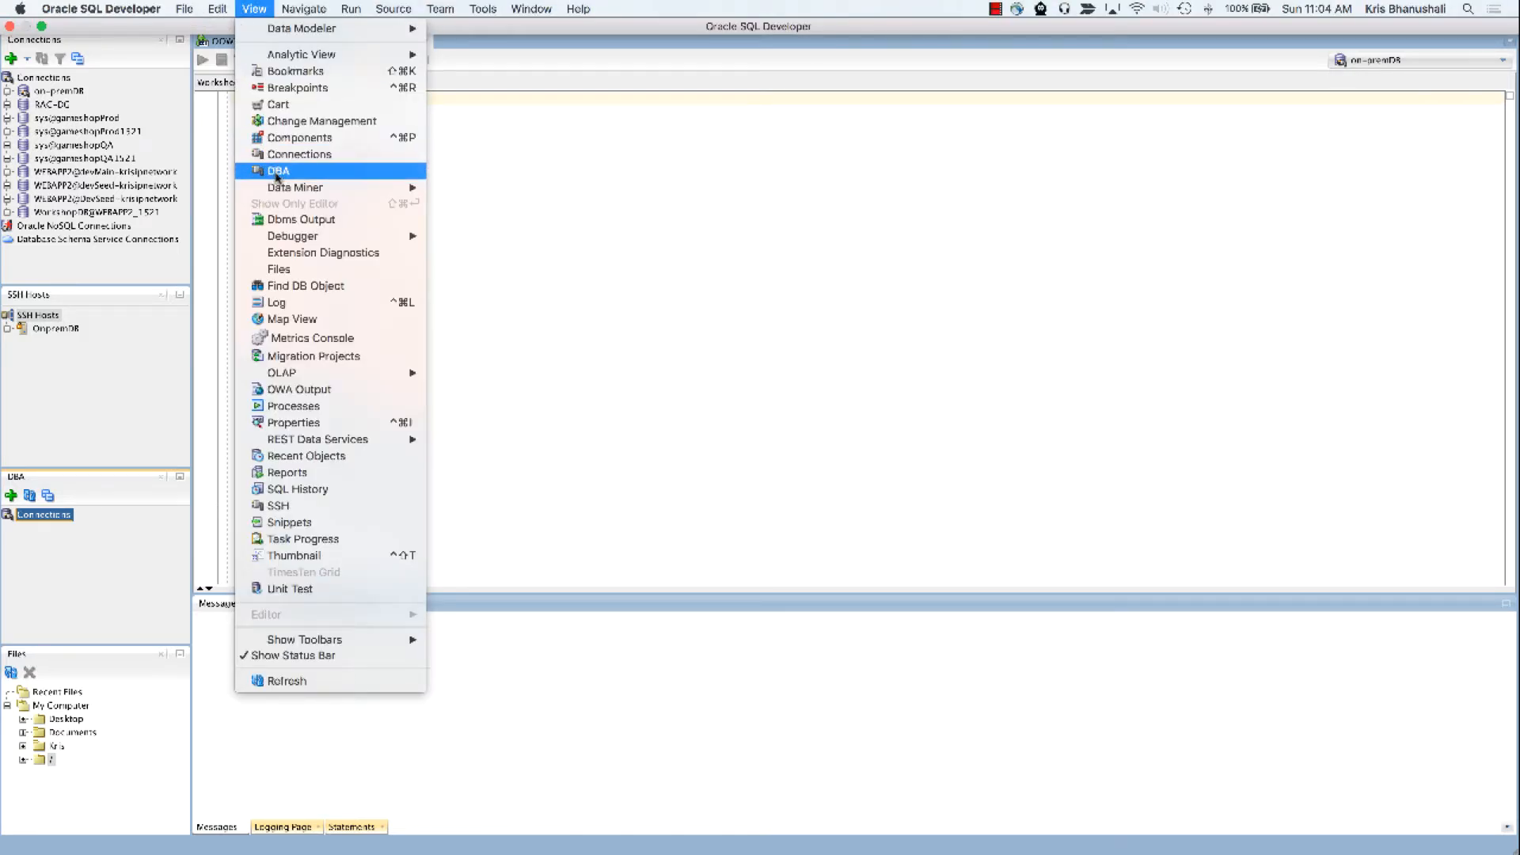
left_click(92, 571)
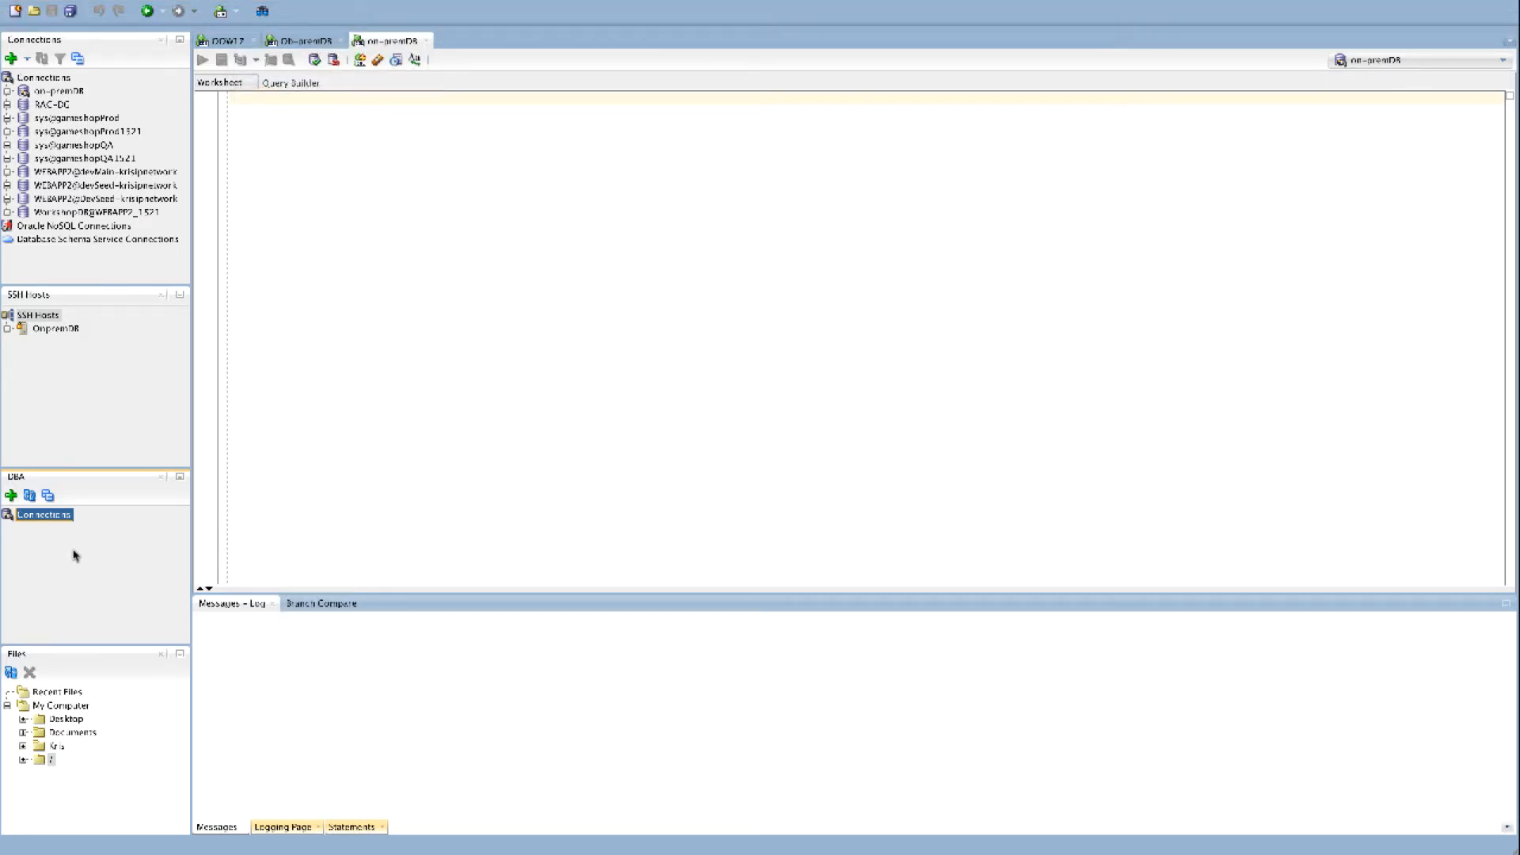
right_click(48, 517)
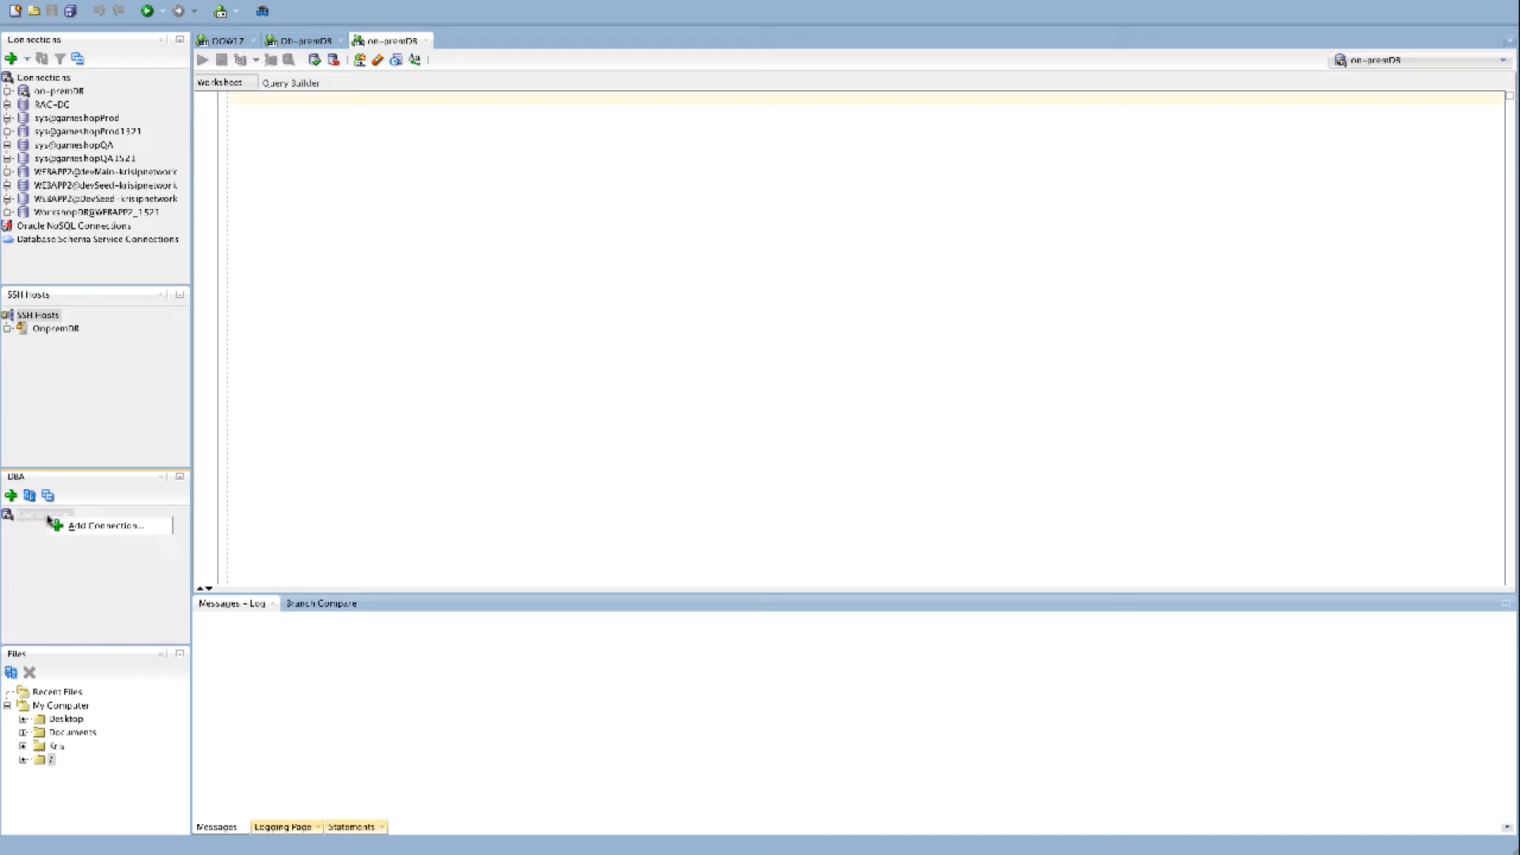
left_click(96, 527)
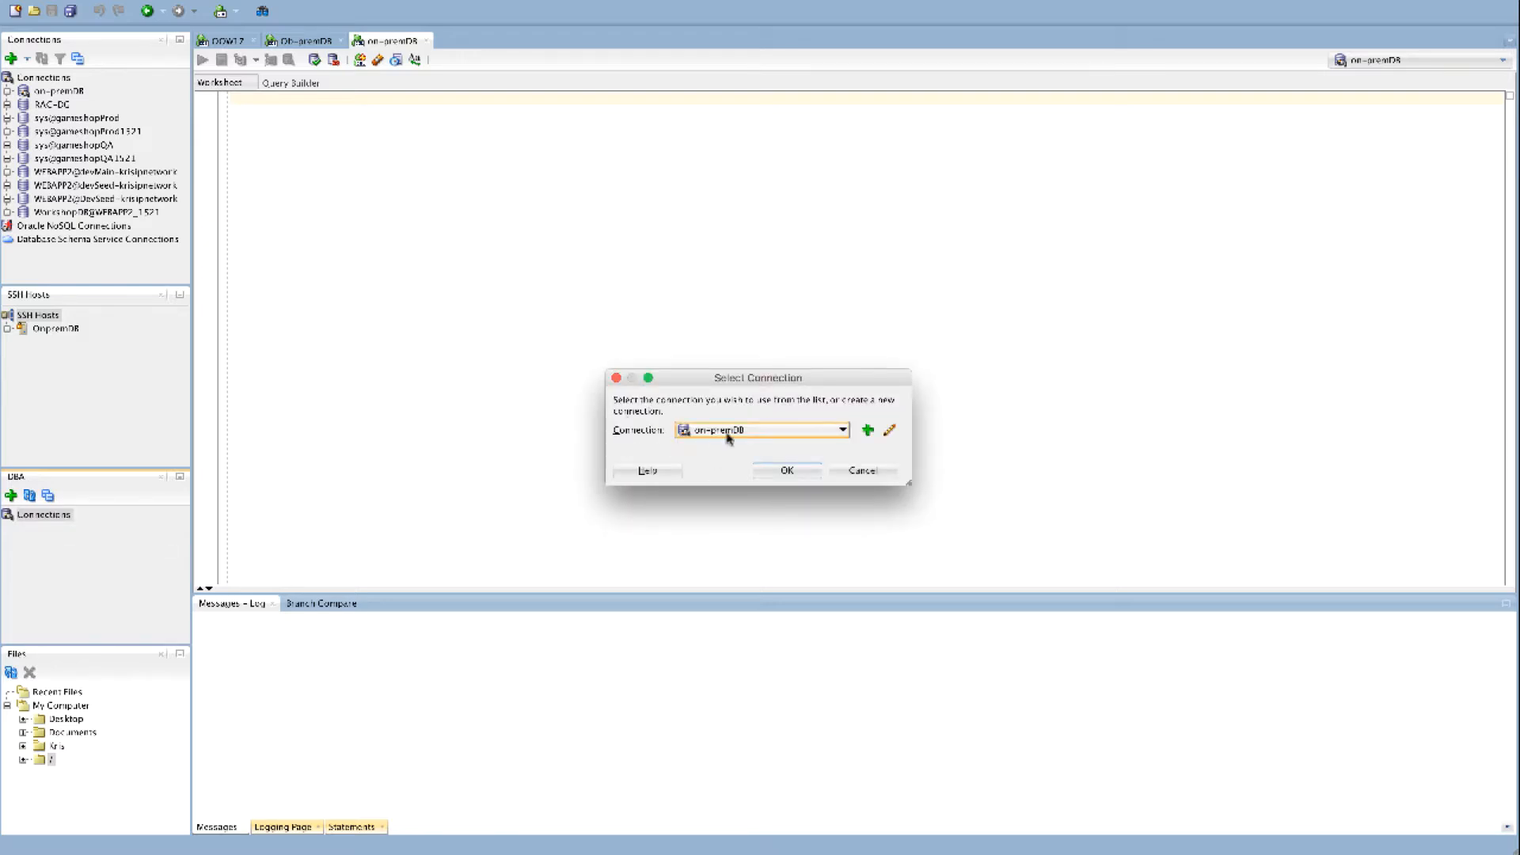
left_click(786, 472)
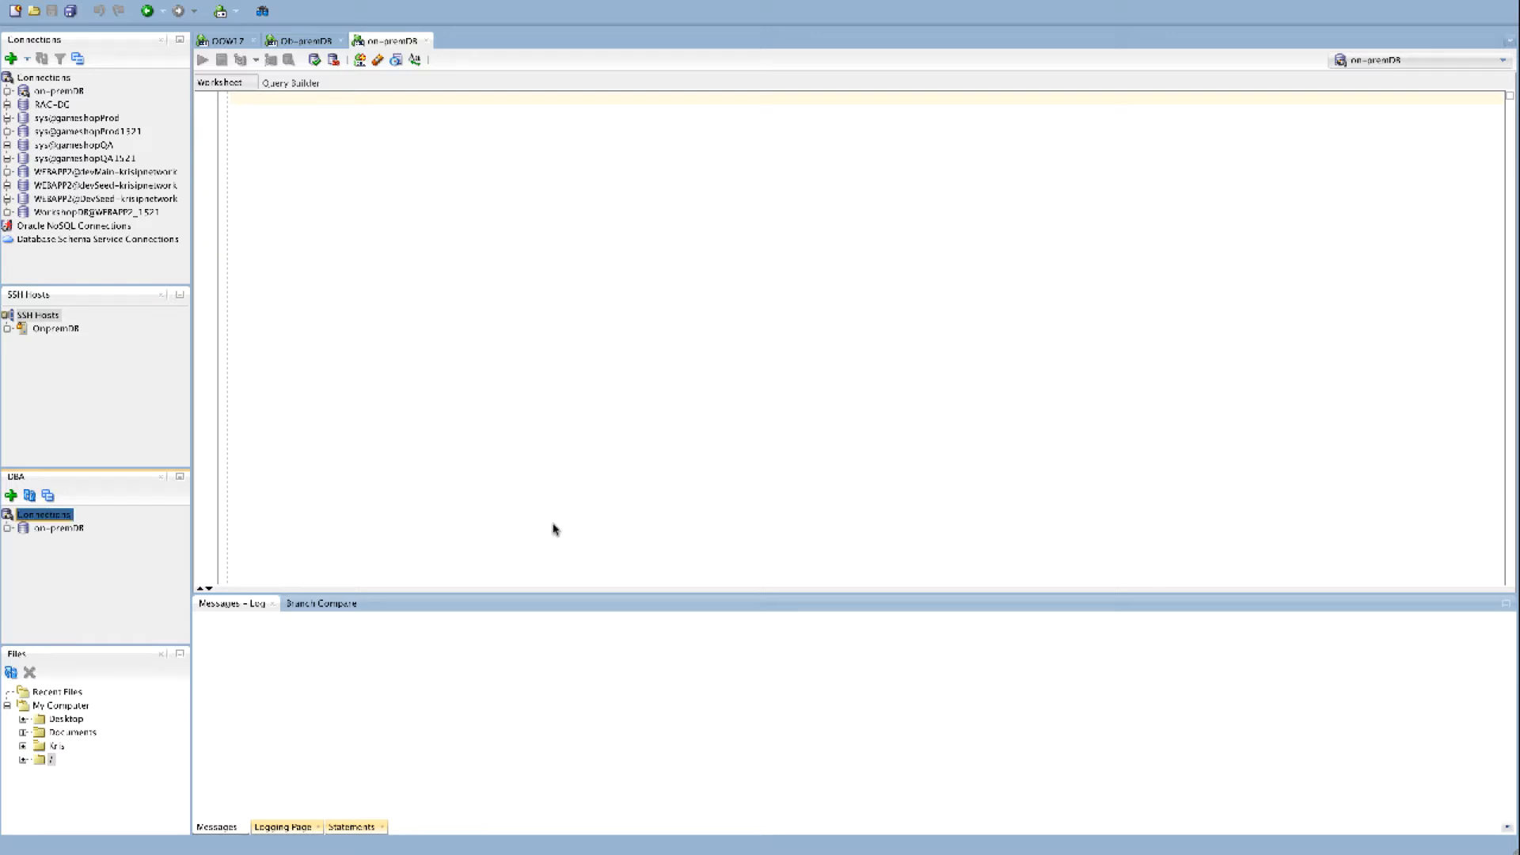
Browse the container databases of on-premDB and MyCloudDB in the DBA panel to compare their PDBs
left_click(8, 529)
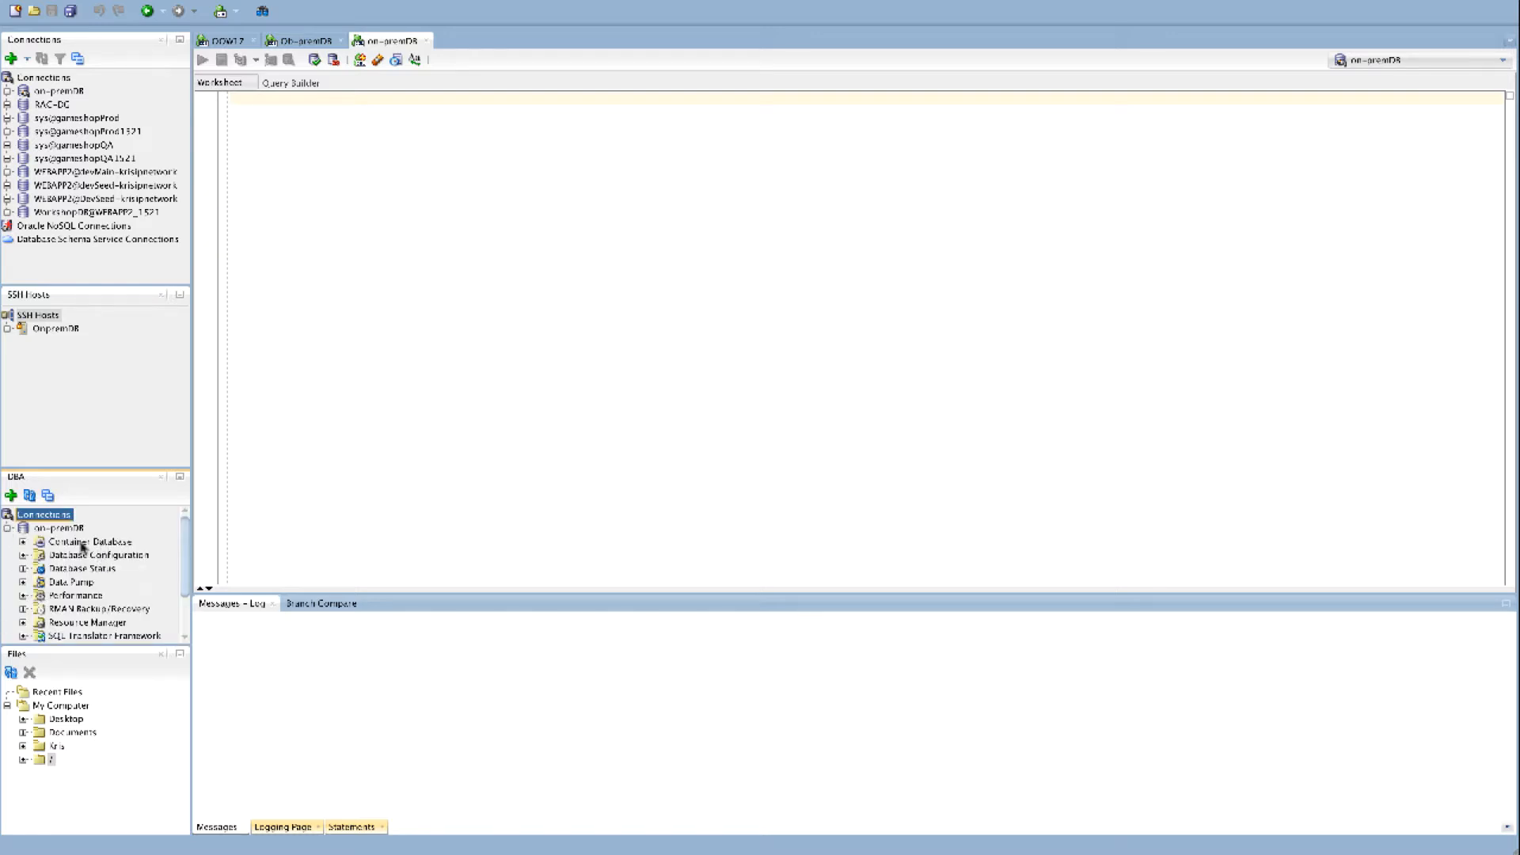
left_click(23, 543)
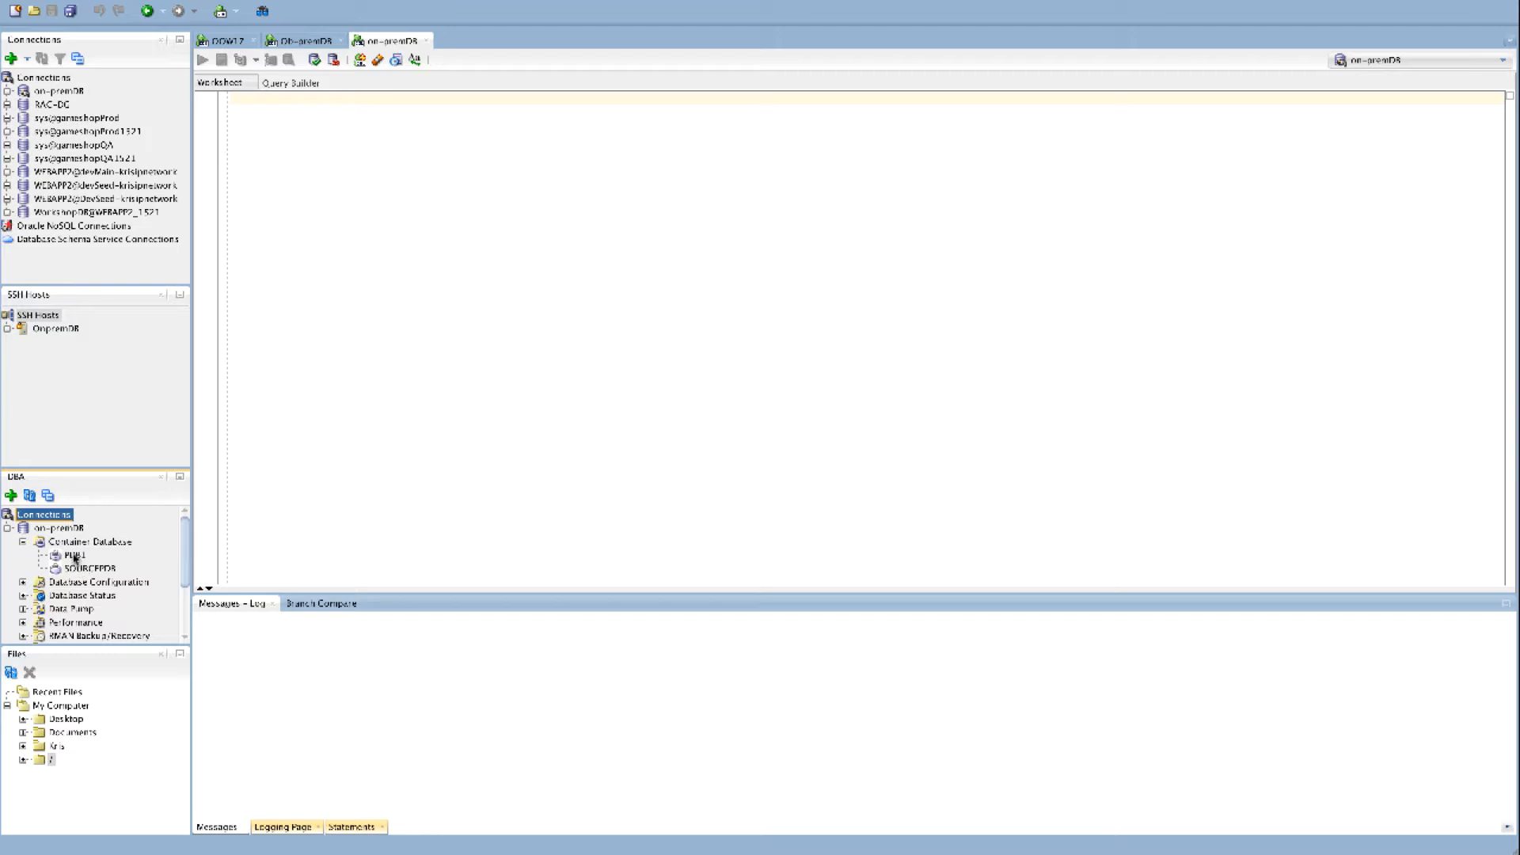
left_click(23, 543)
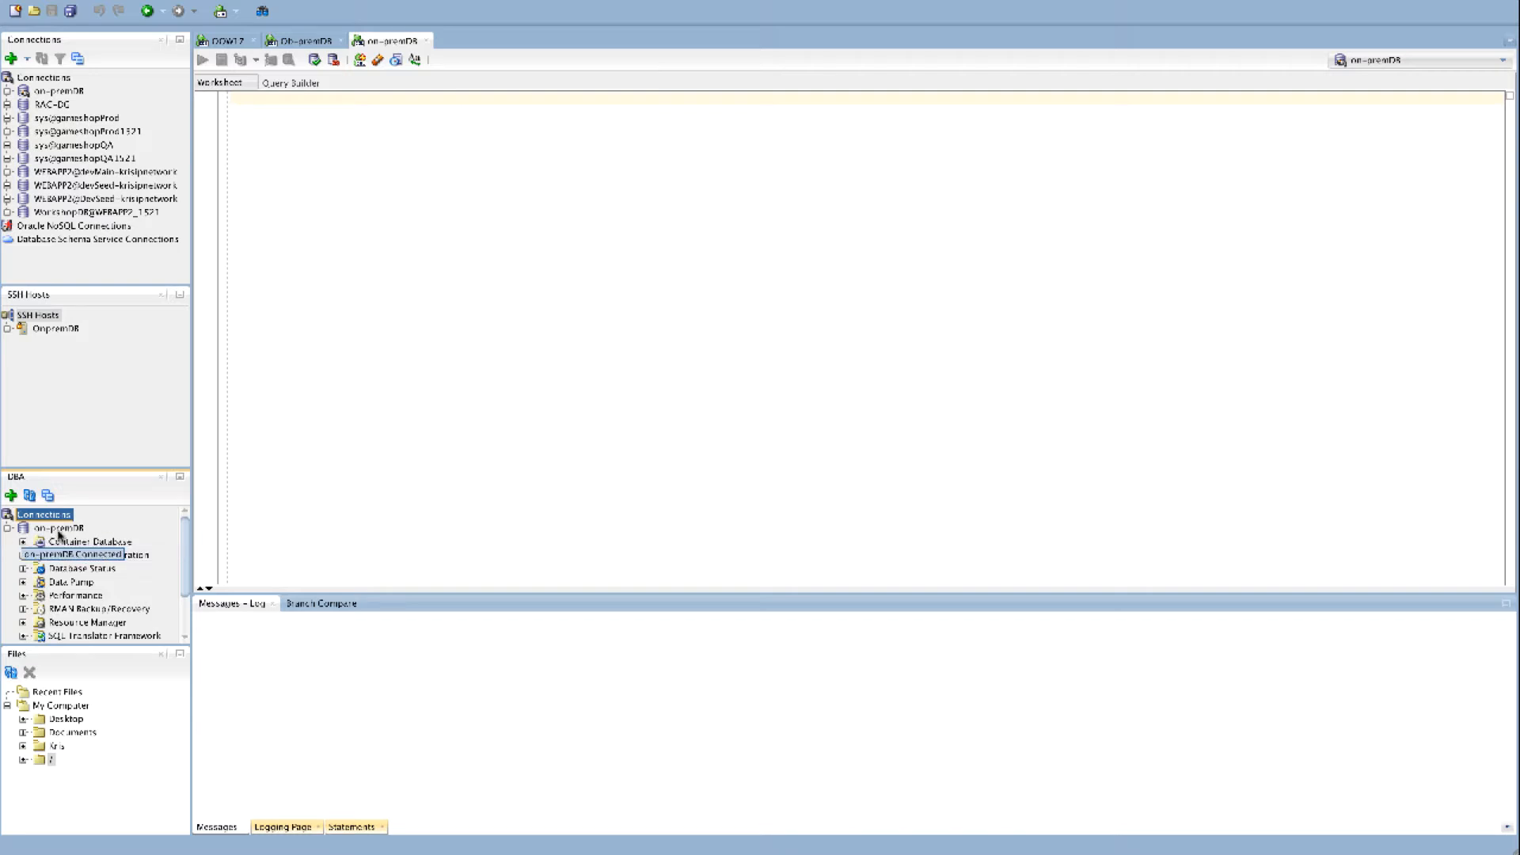
left_click(6, 529)
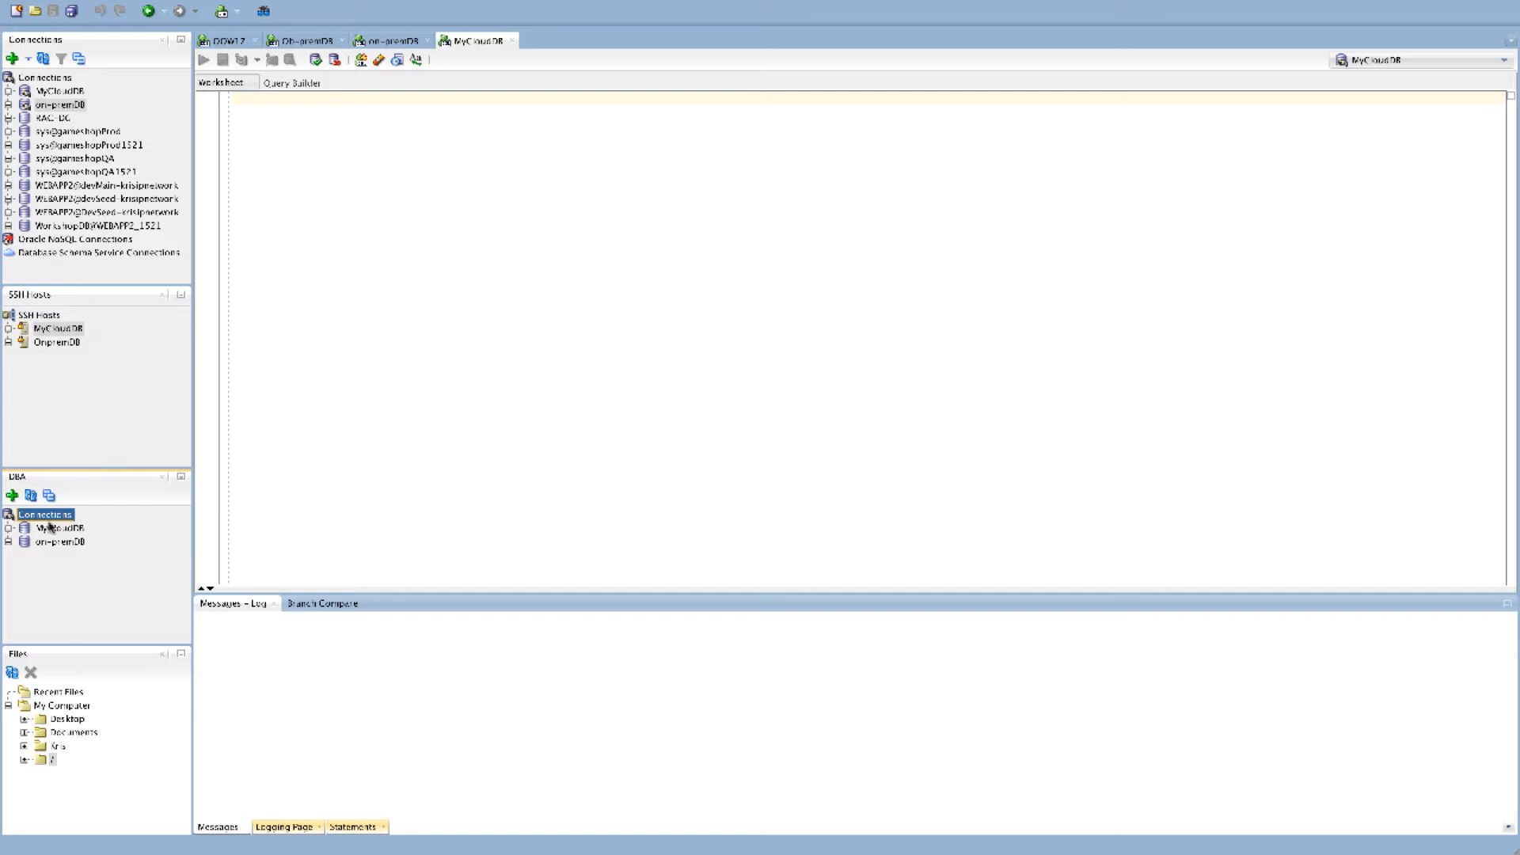
left_click(8, 541)
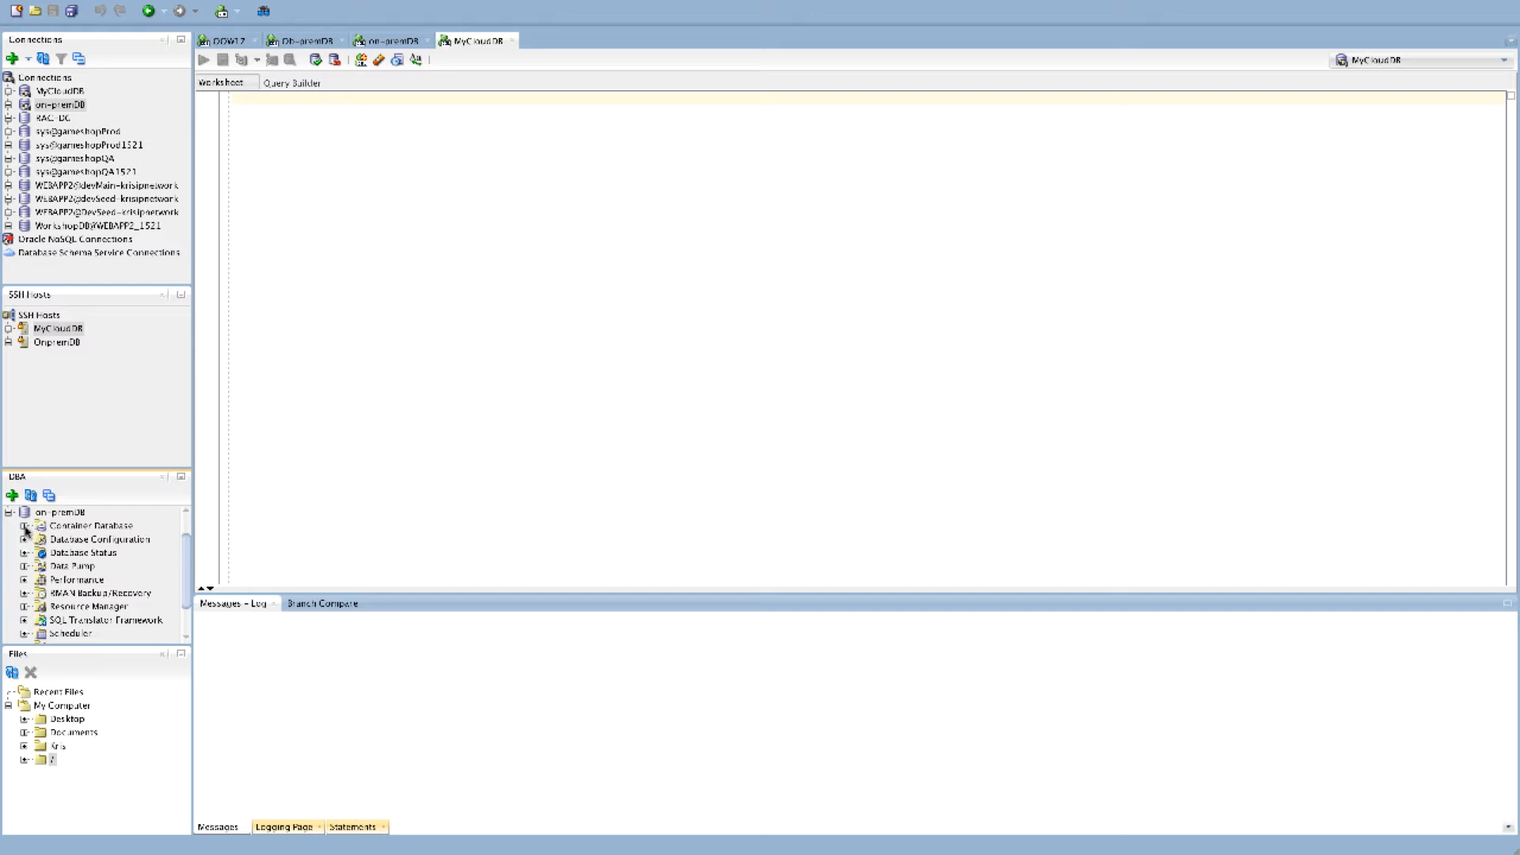
left_click(24, 525)
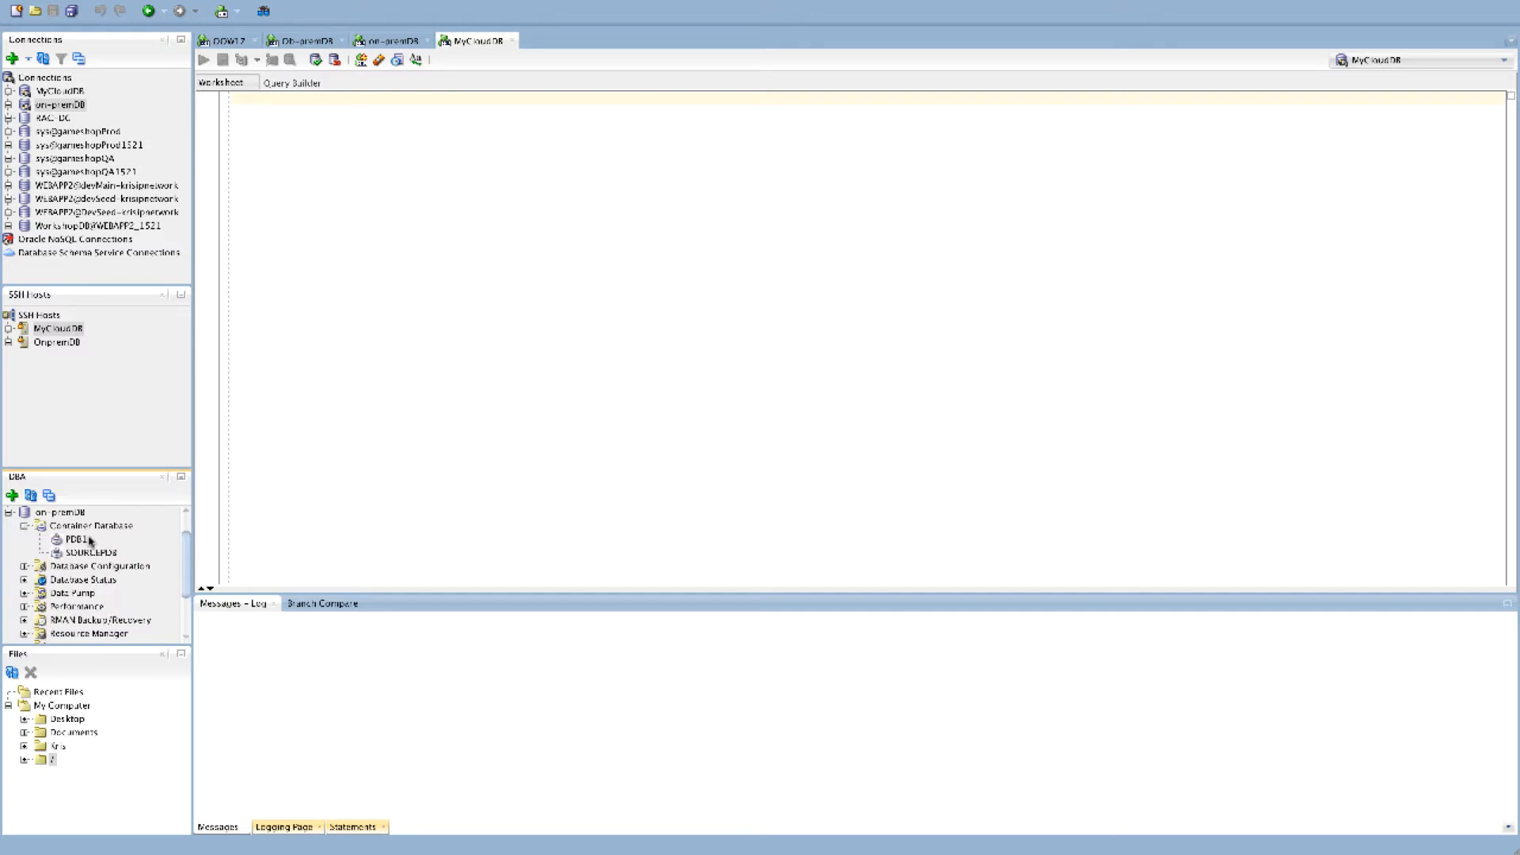
left_click(8, 512)
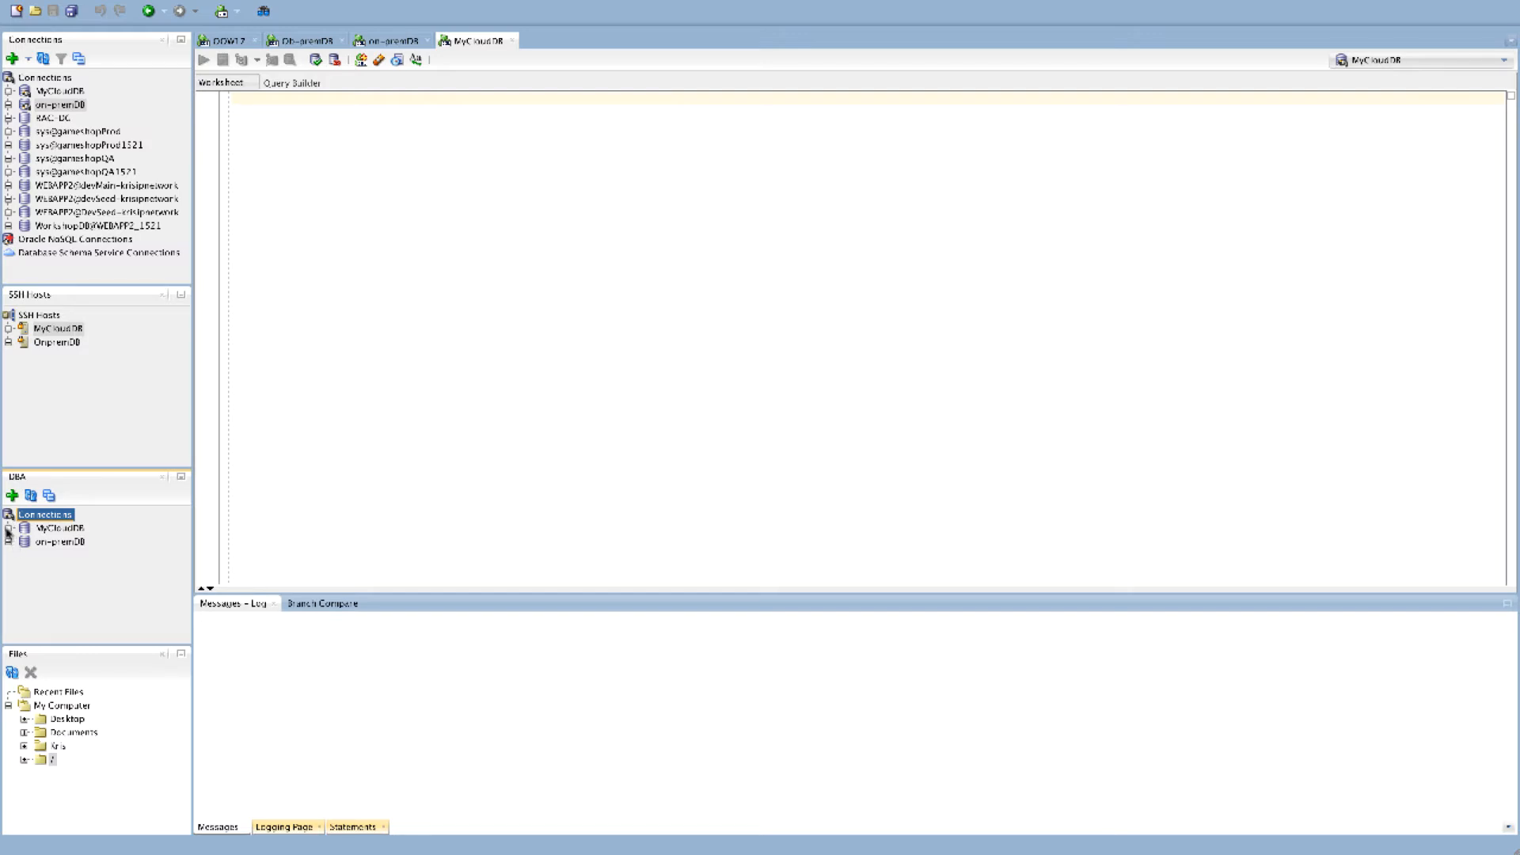
left_click(9, 528)
left_click(24, 526)
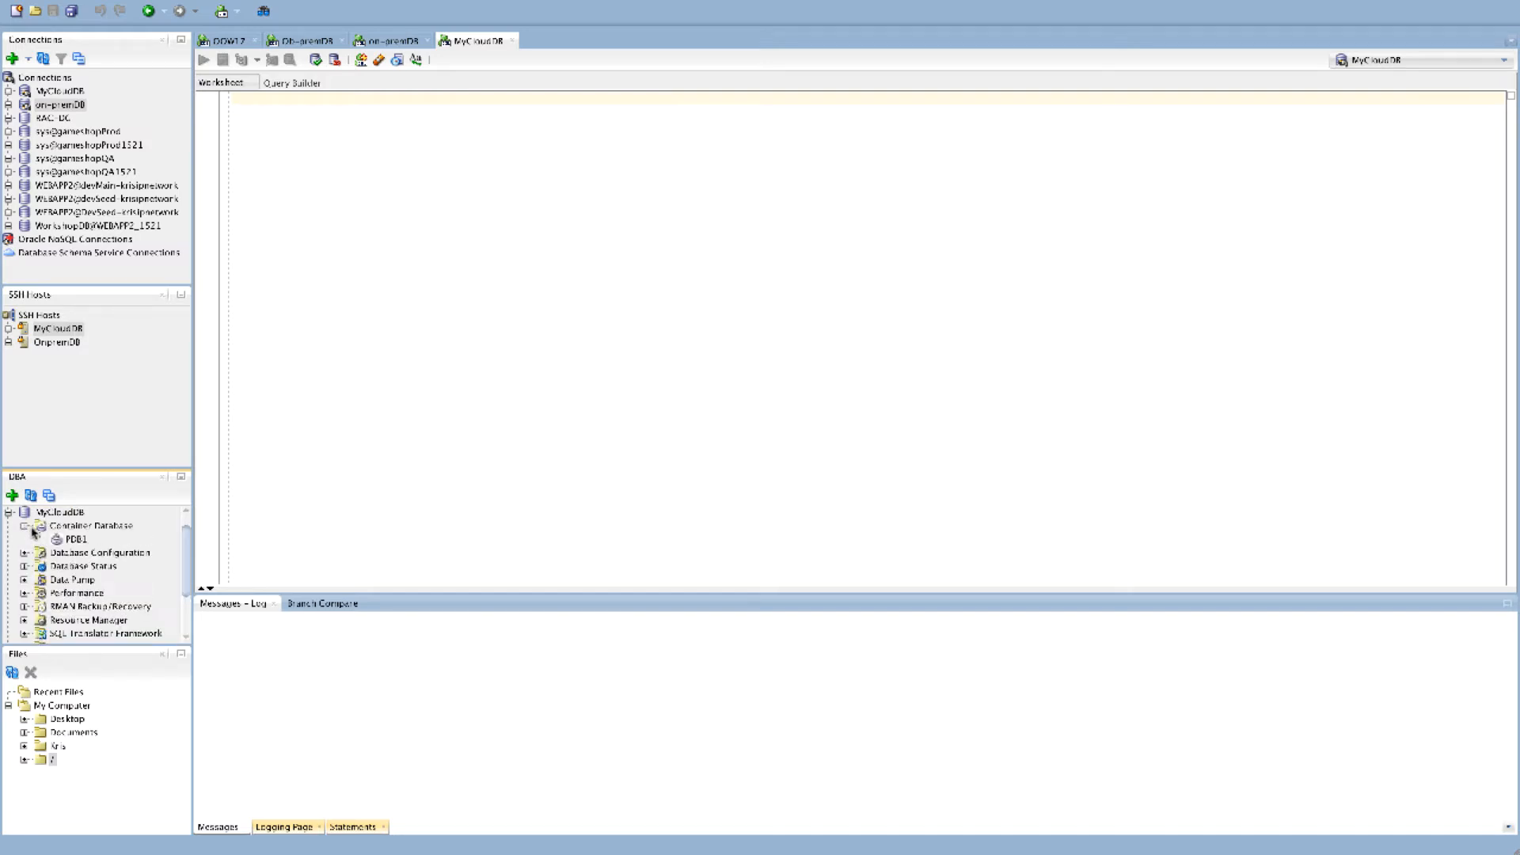
left_click(9, 513)
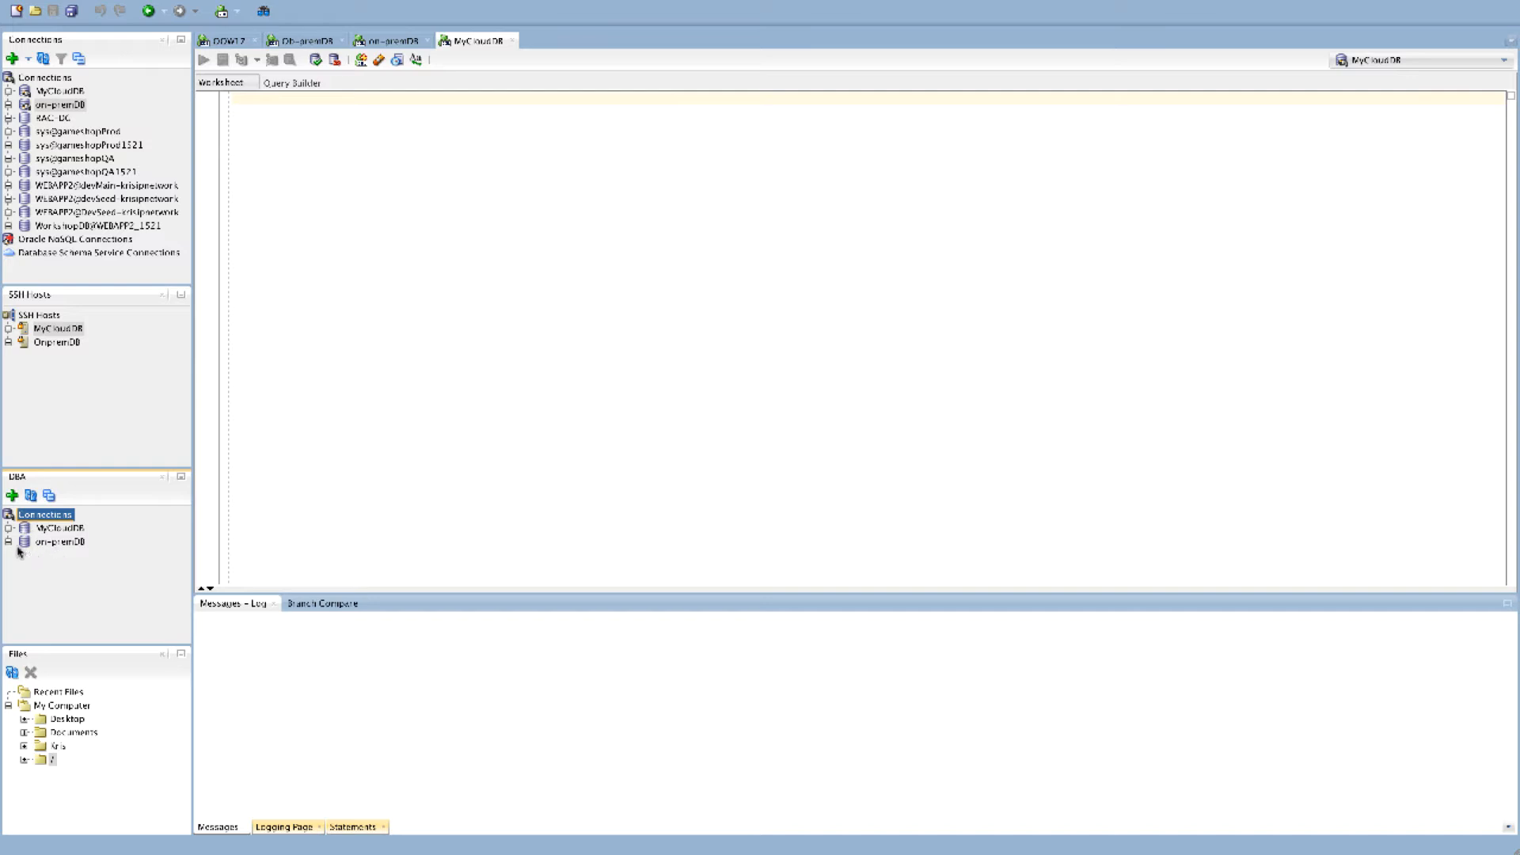
left_click(9, 542)
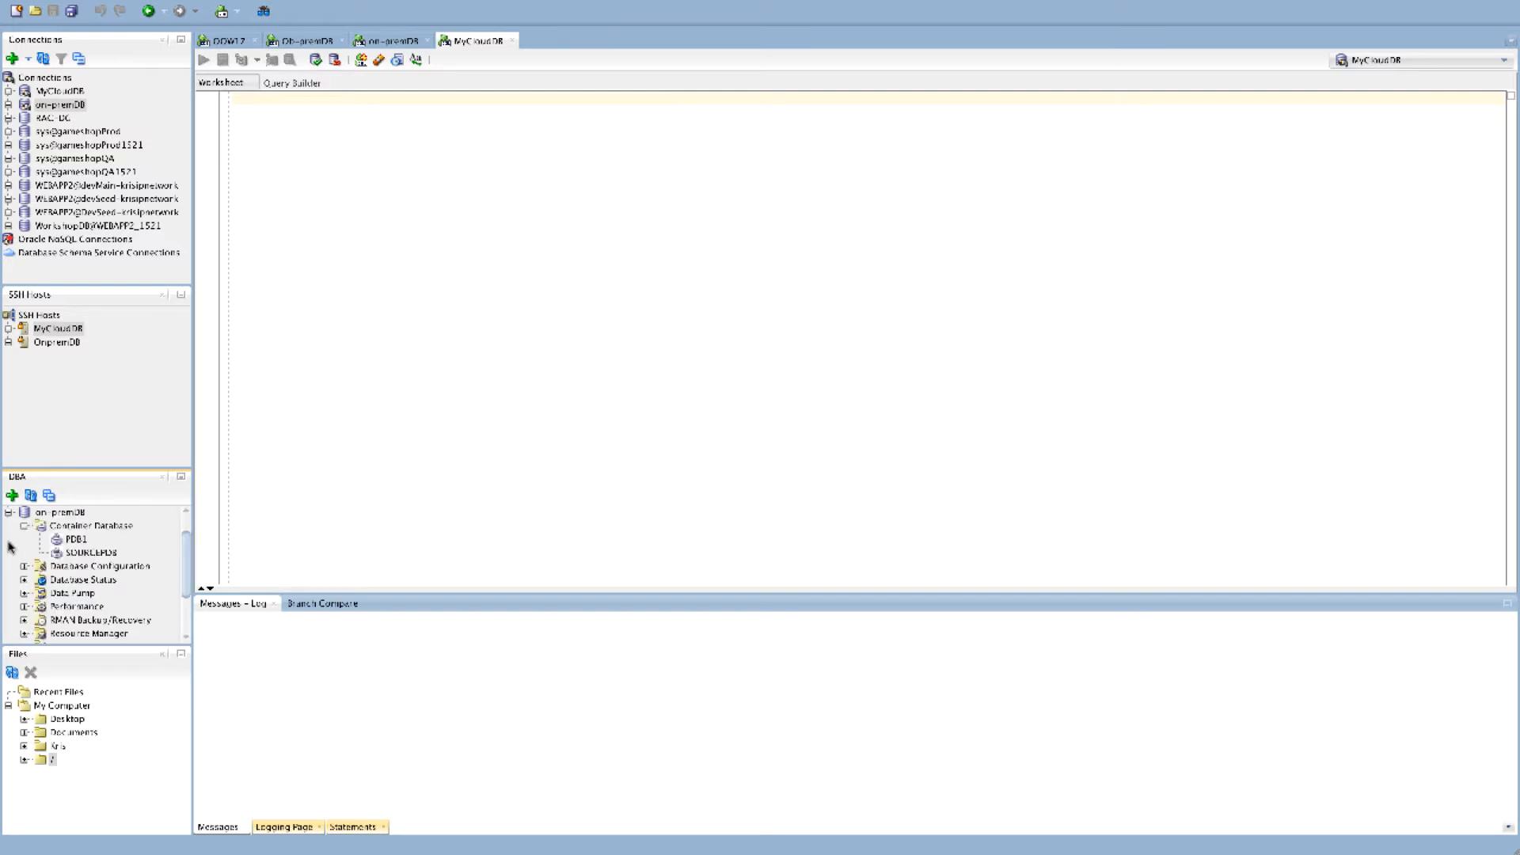
Open SOURCEPDB on on-premDB and change its state to CLOSE with the IMMEDIATE option
left_click(90, 553)
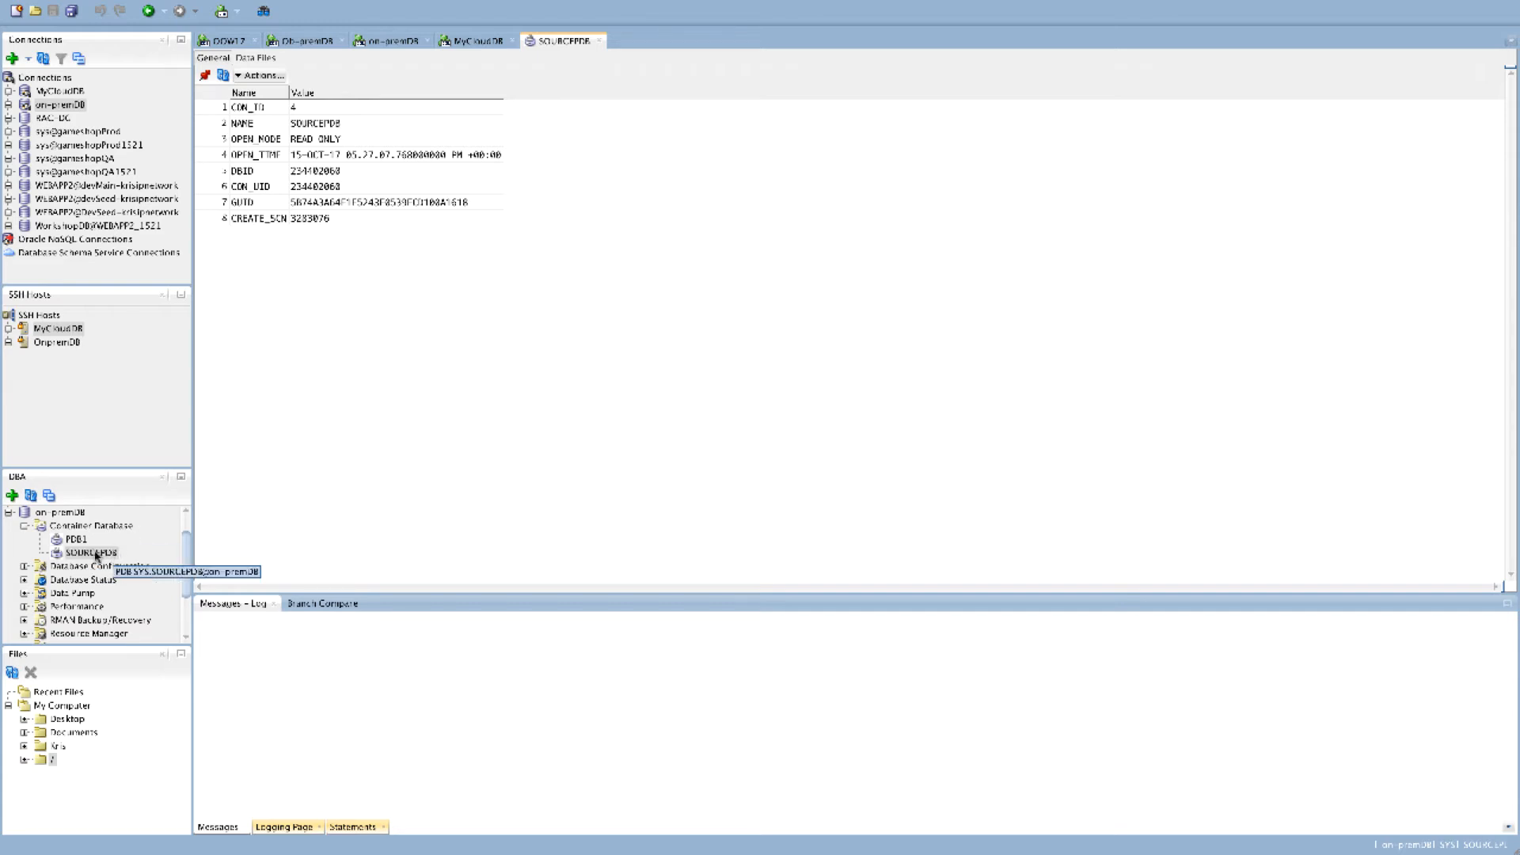
left_click(96, 554)
right_click(95, 555)
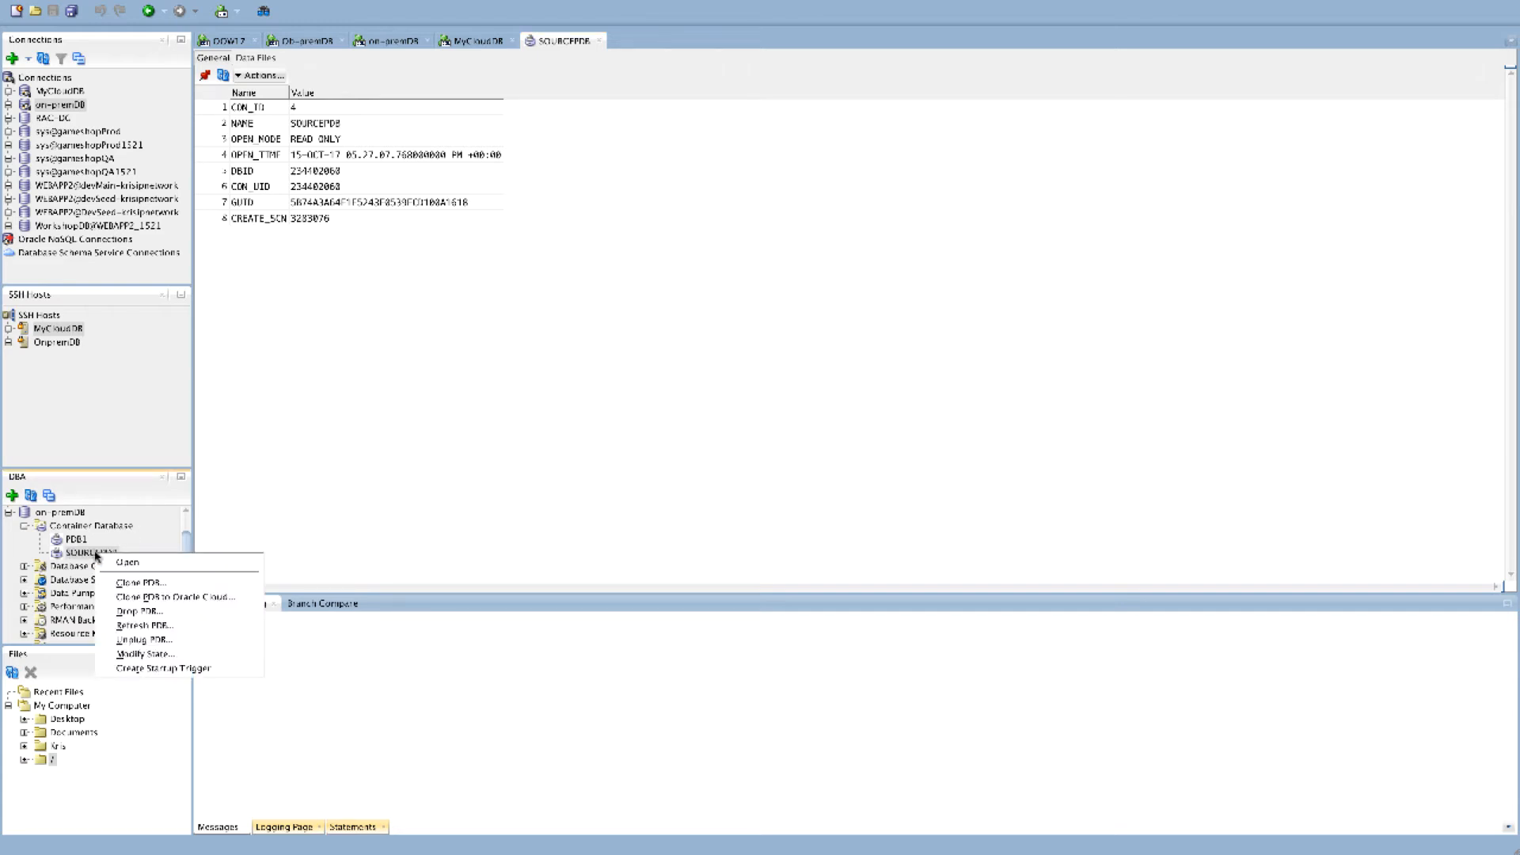
left_click(138, 655)
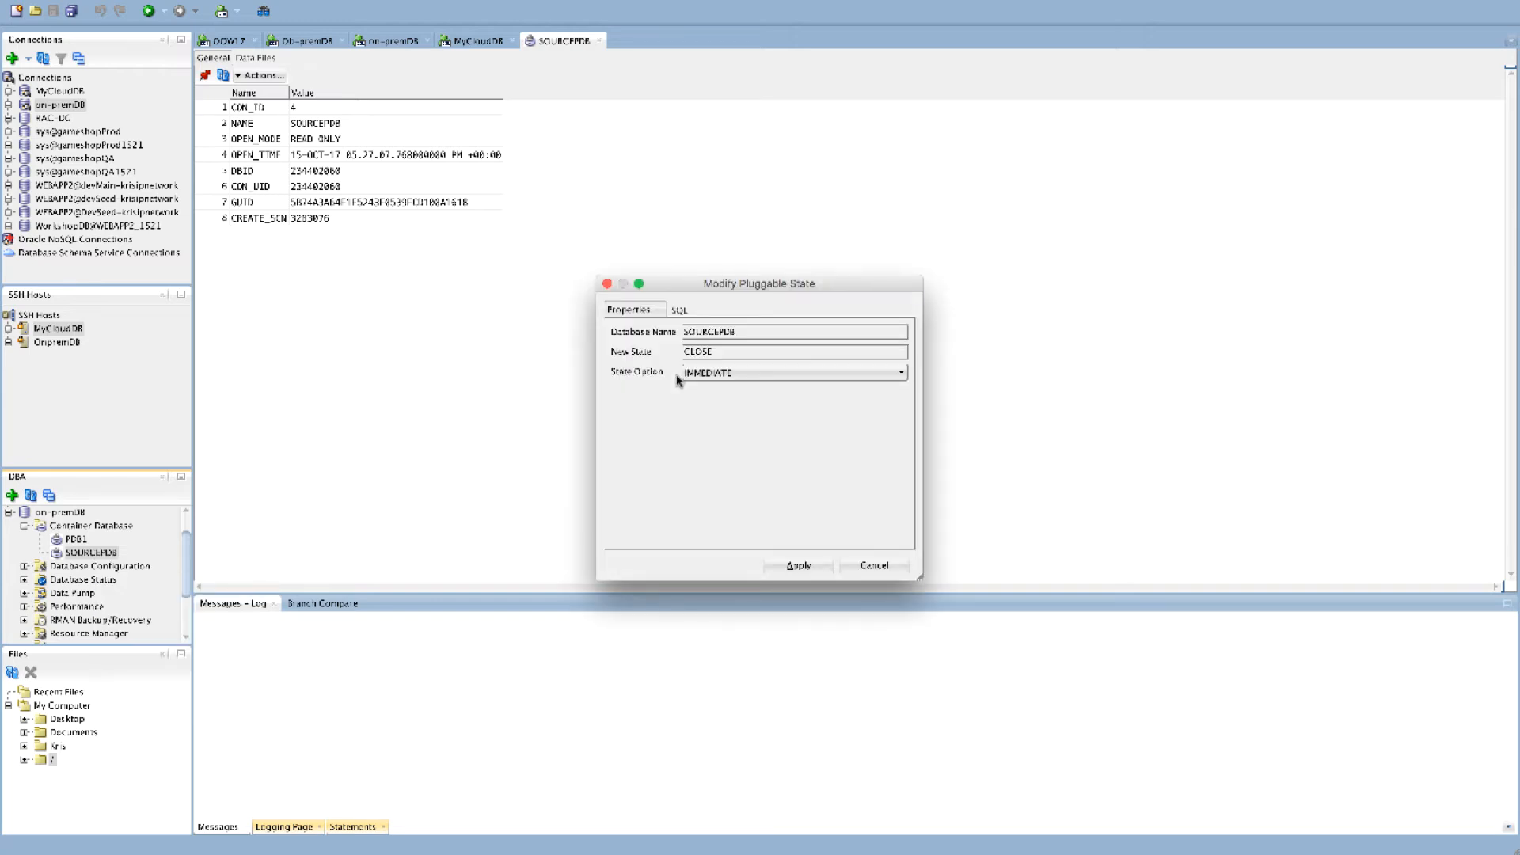
left_click(798, 567)
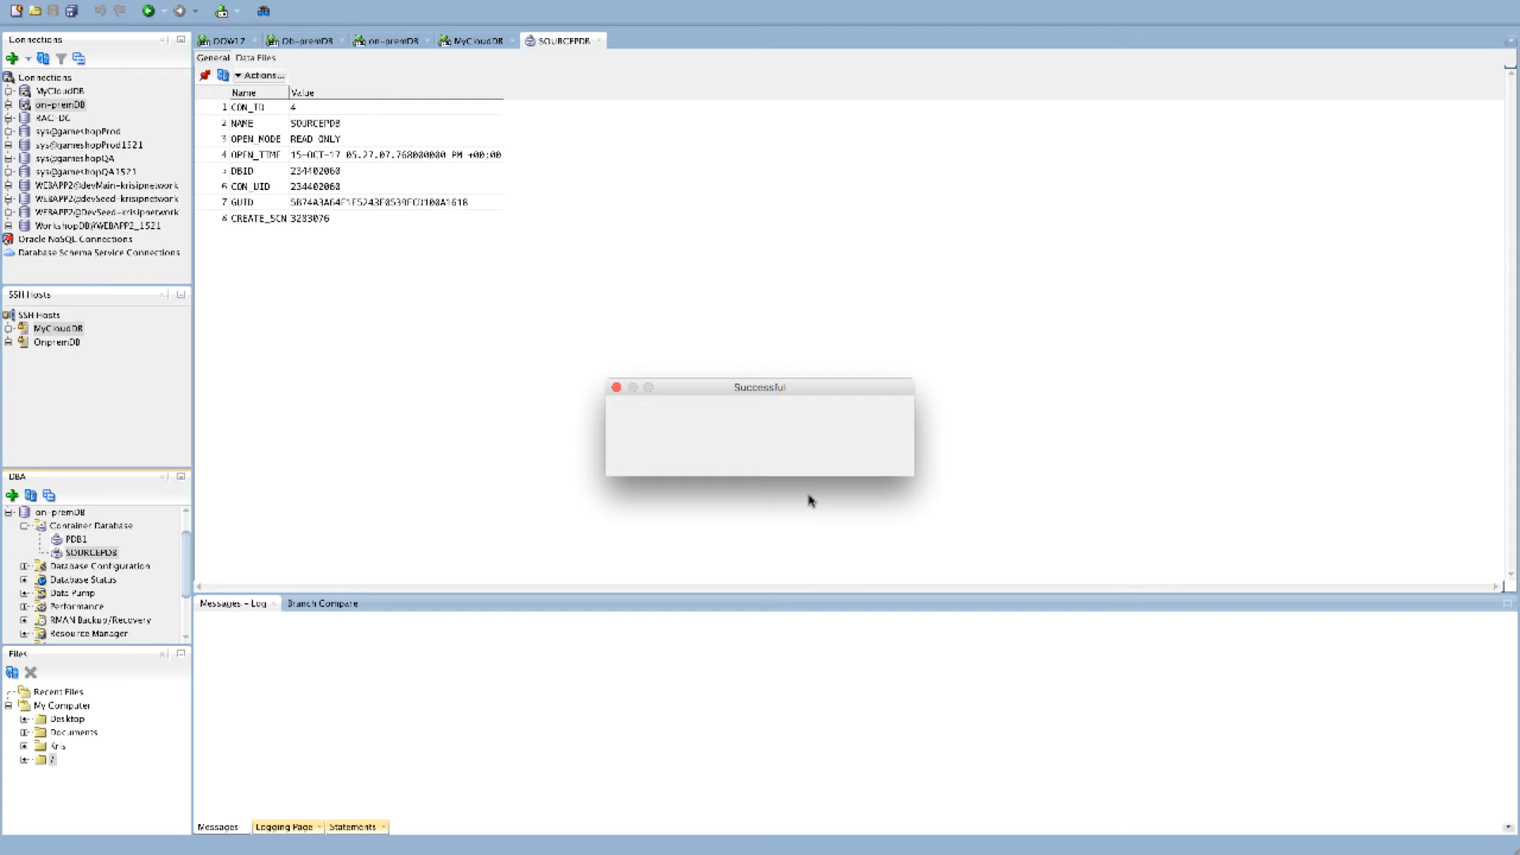
left_click(859, 466)
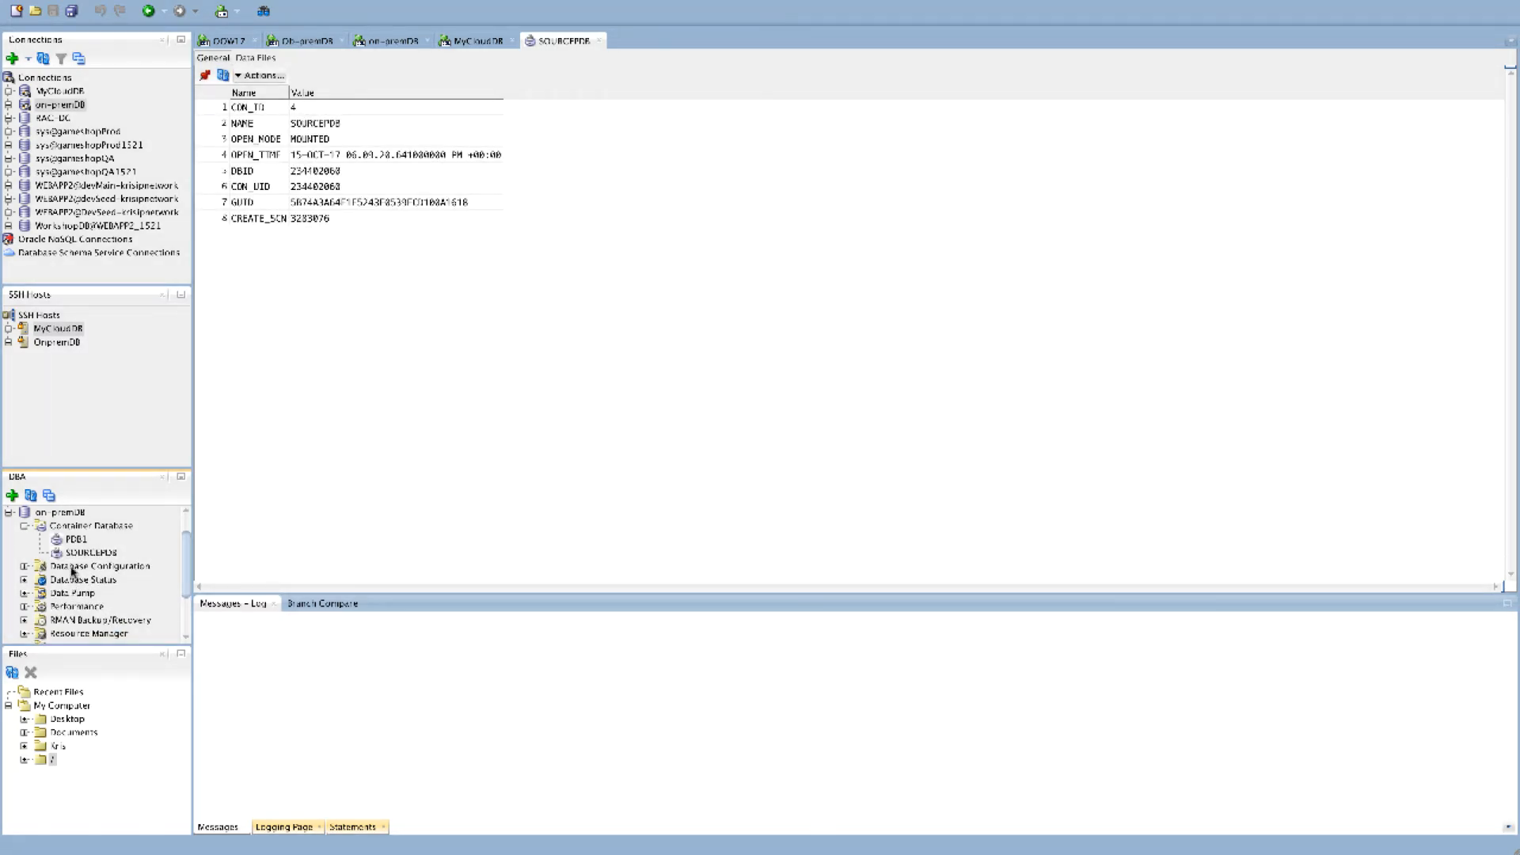
Change SOURCEPDB's state to OPEN with the READ ONLY option and apply it
right_click(79, 554)
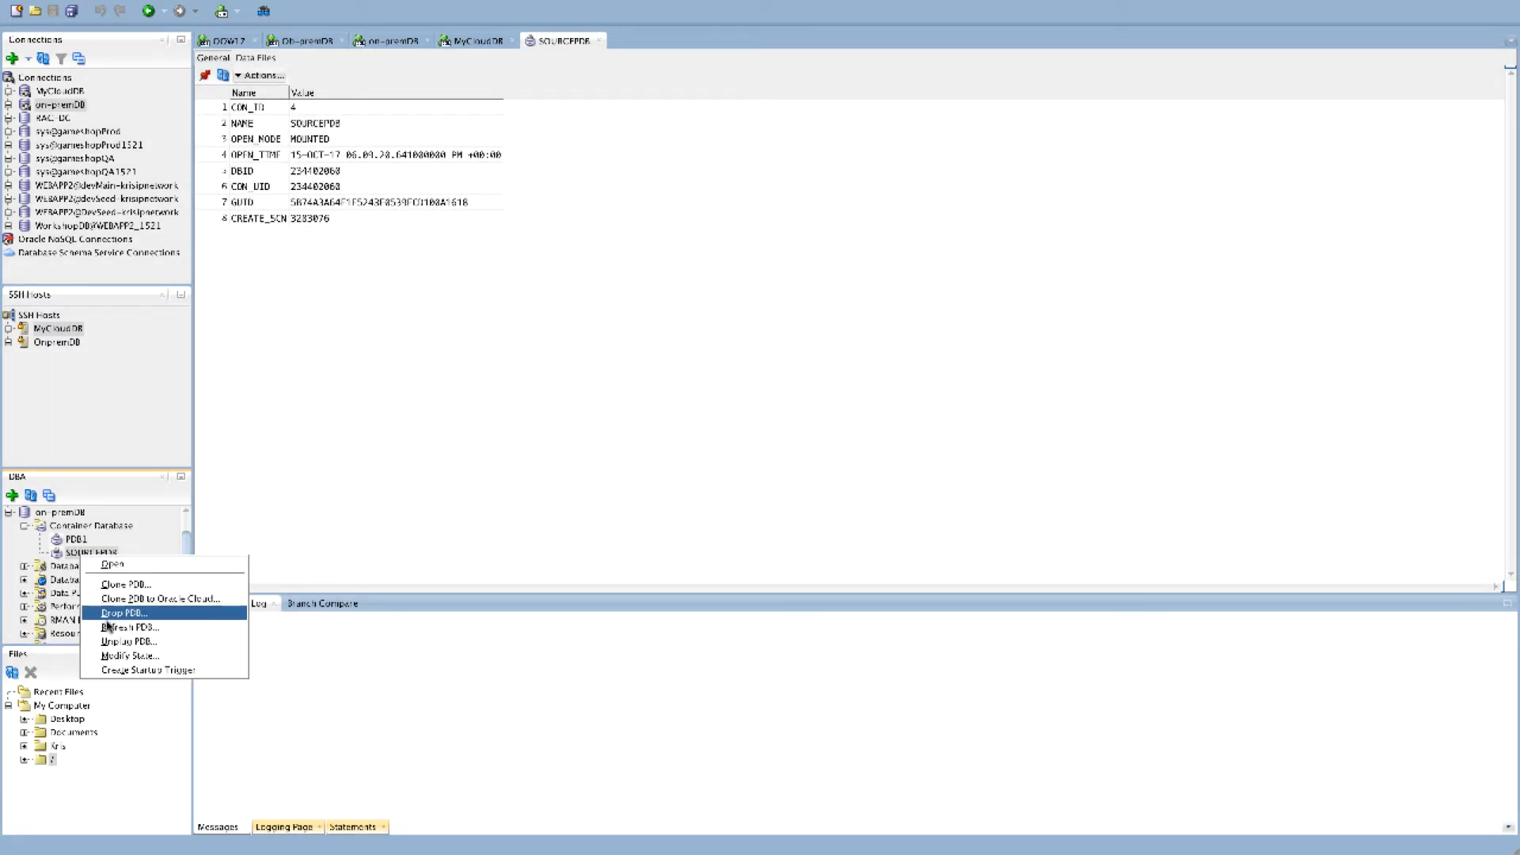
left_click(122, 656)
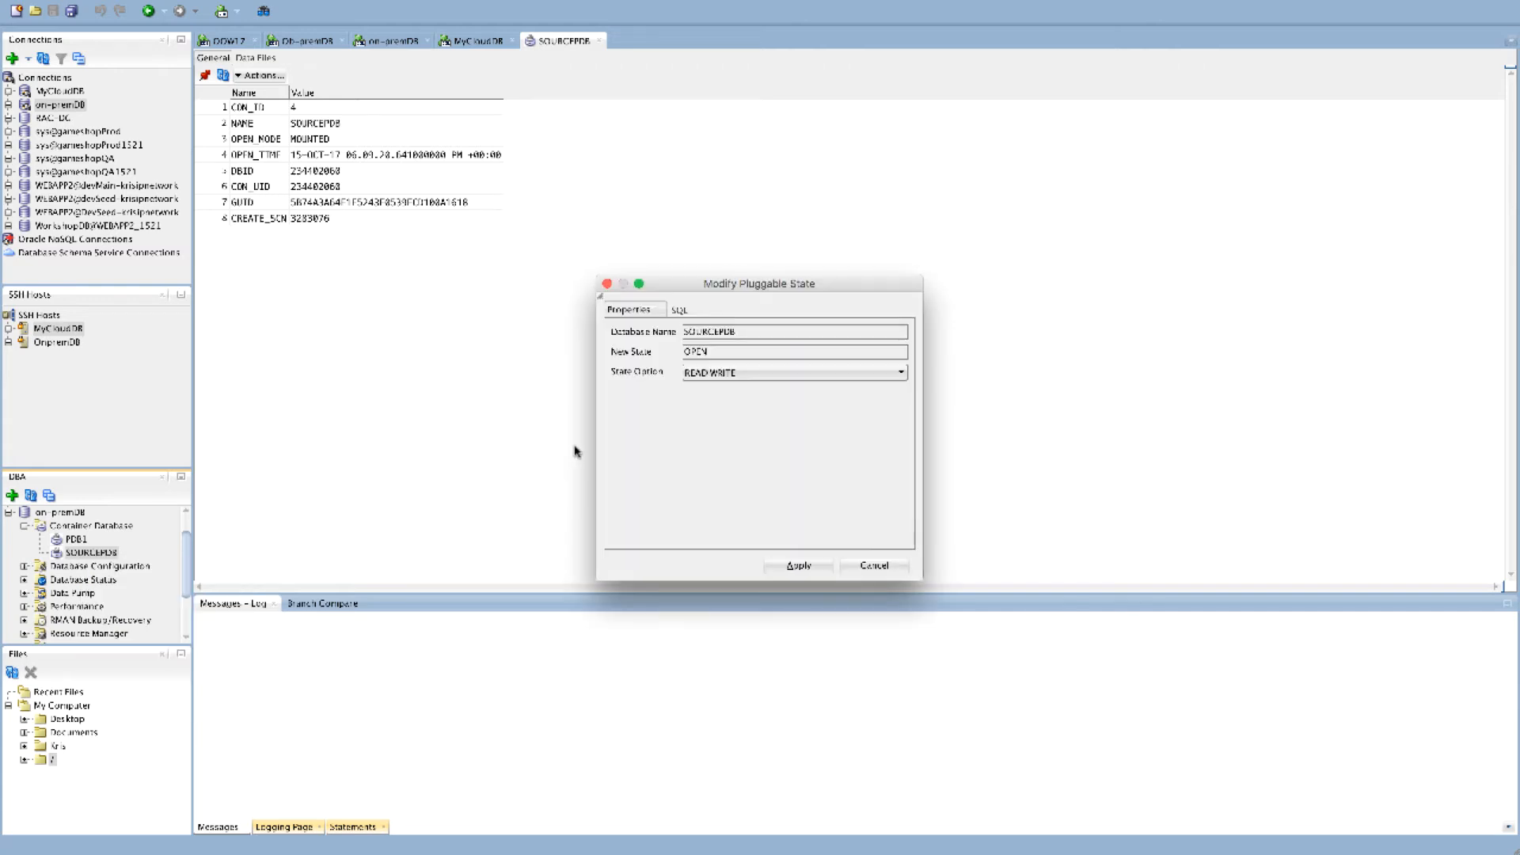
left_click(746, 373)
left_click(717, 401)
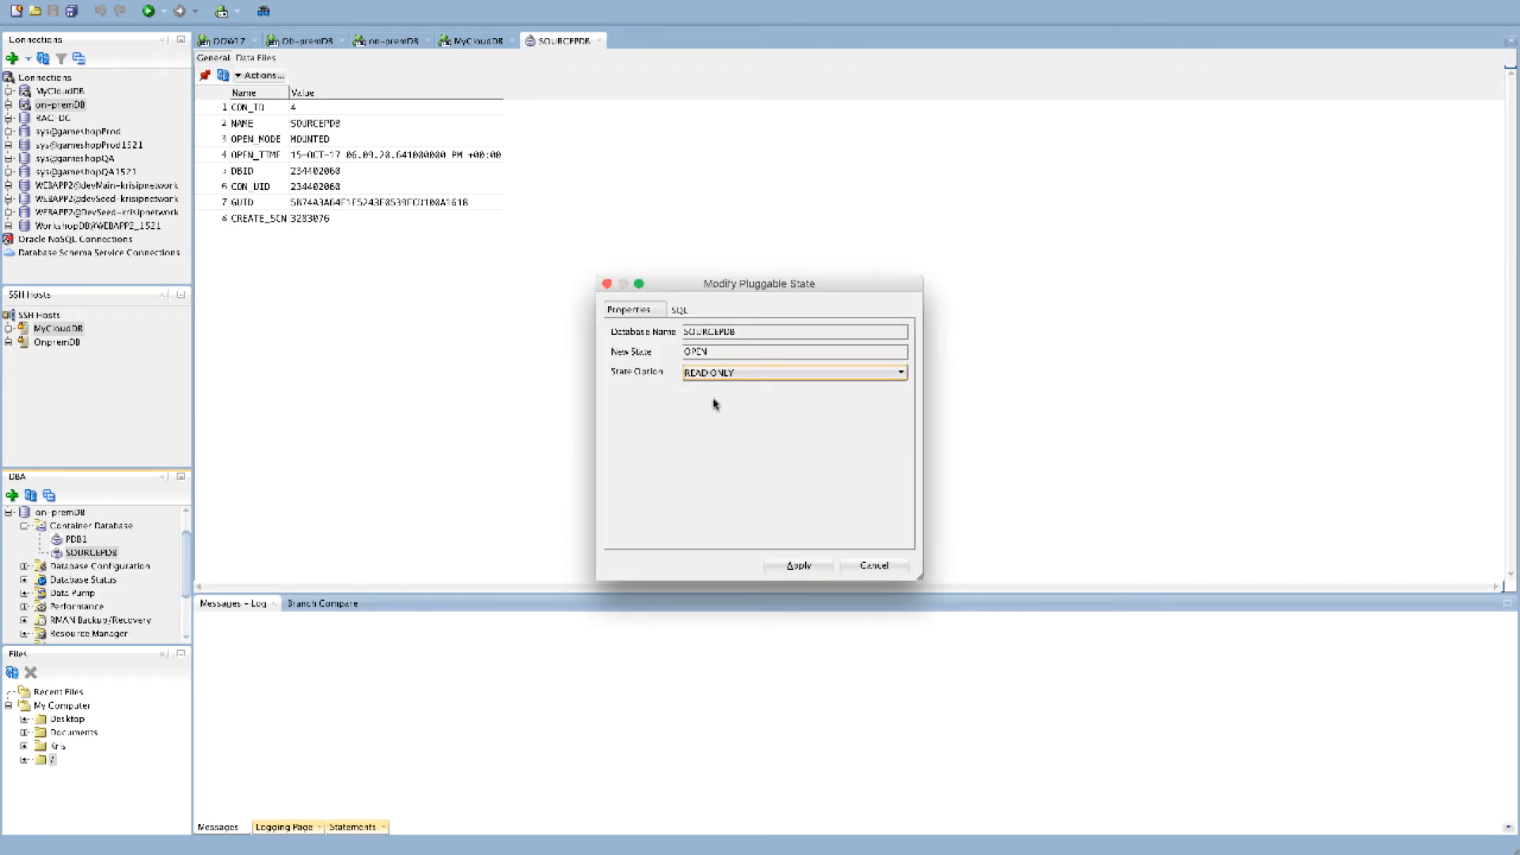
left_click(802, 568)
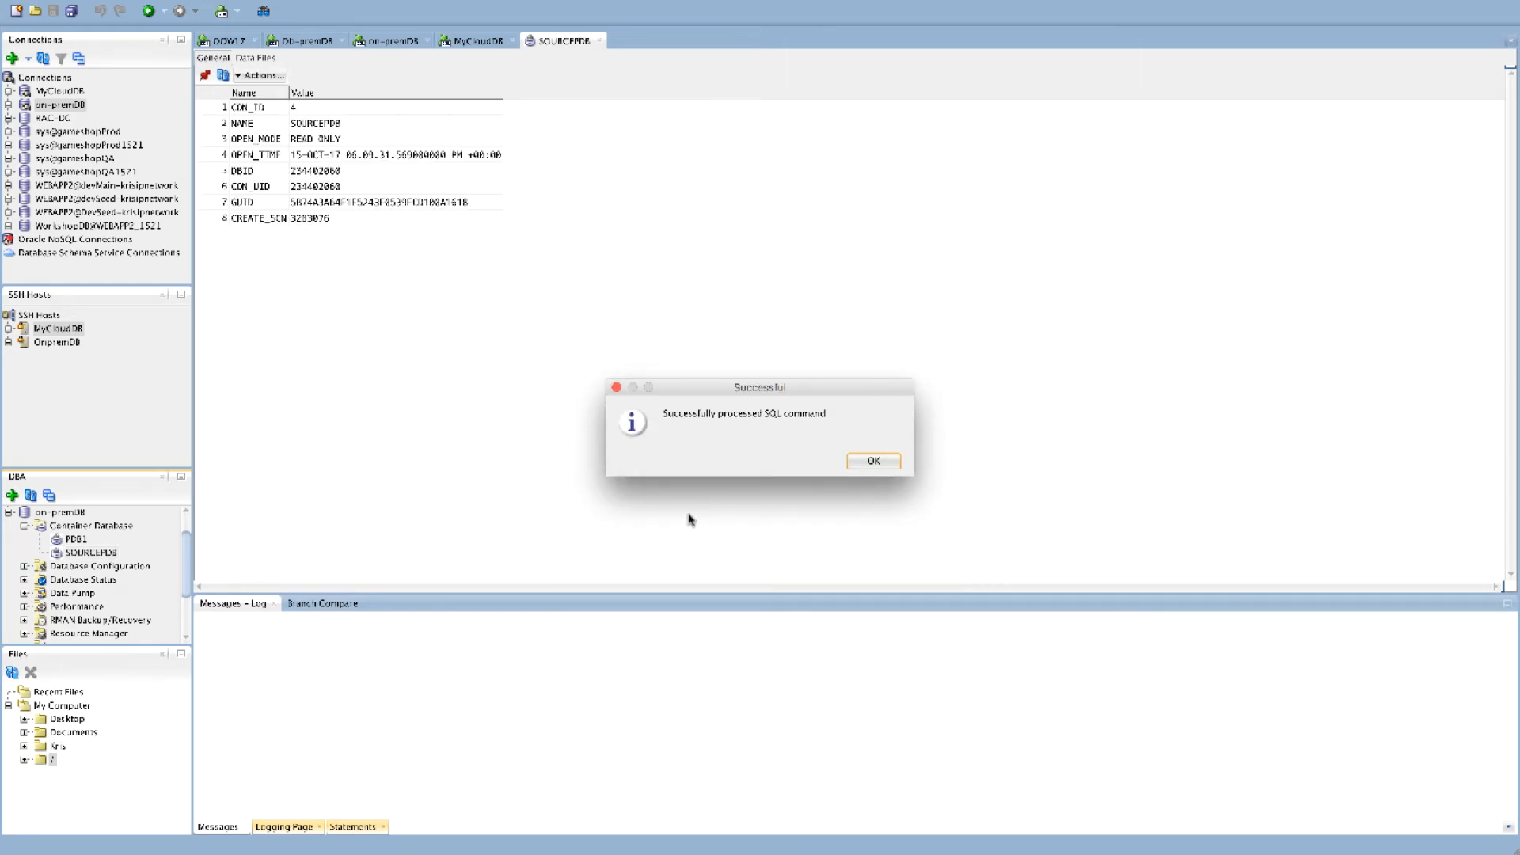
left_click(873, 459)
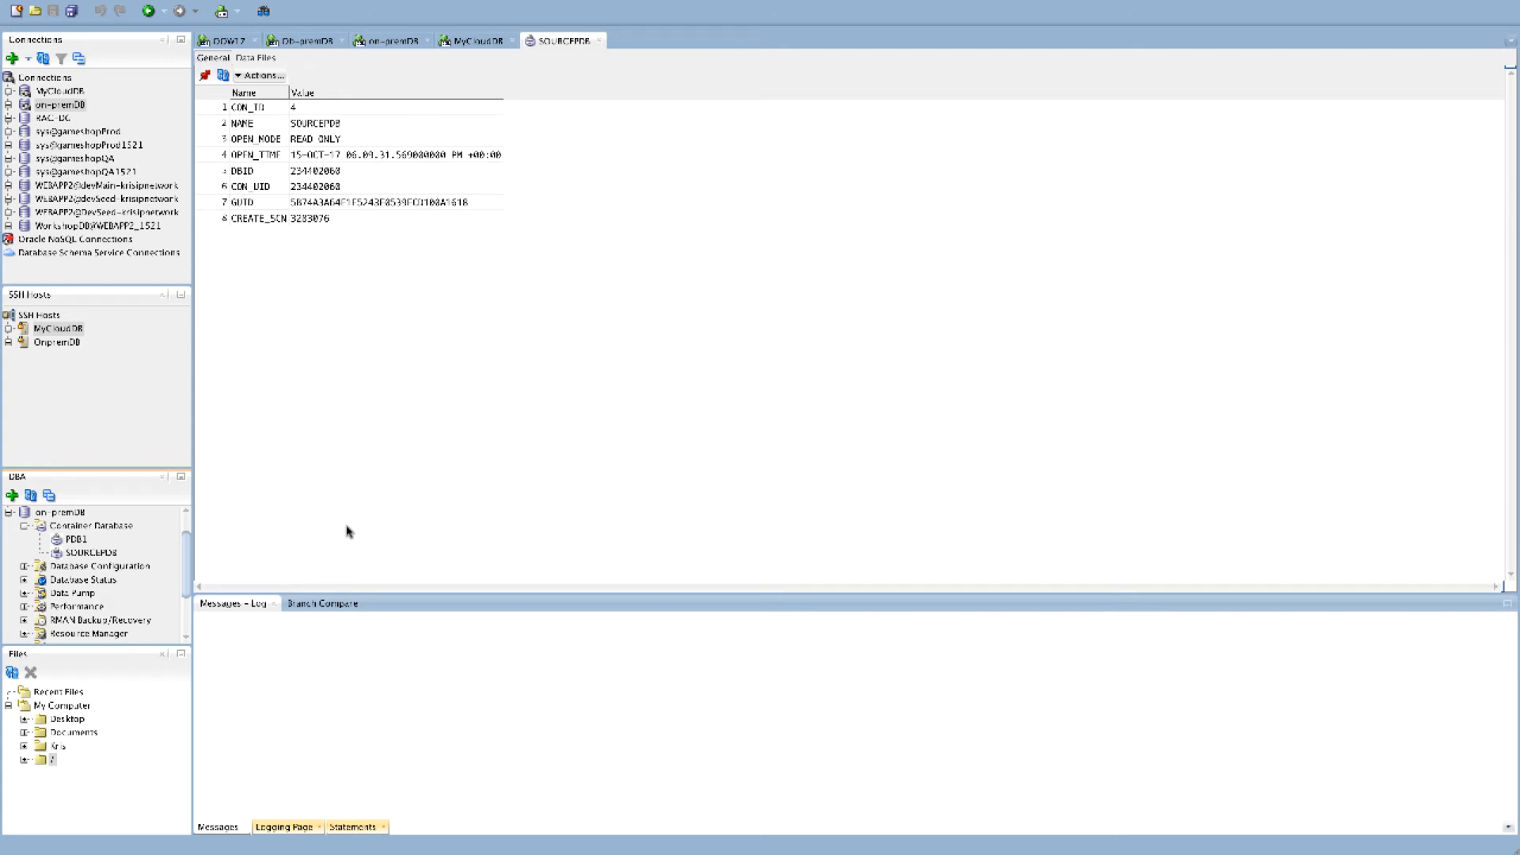
Clone SOURCEPDB to Oracle Cloud with MyCloudDB as destination and RePlug as the action after clone
left_click(81, 554)
right_click(81, 556)
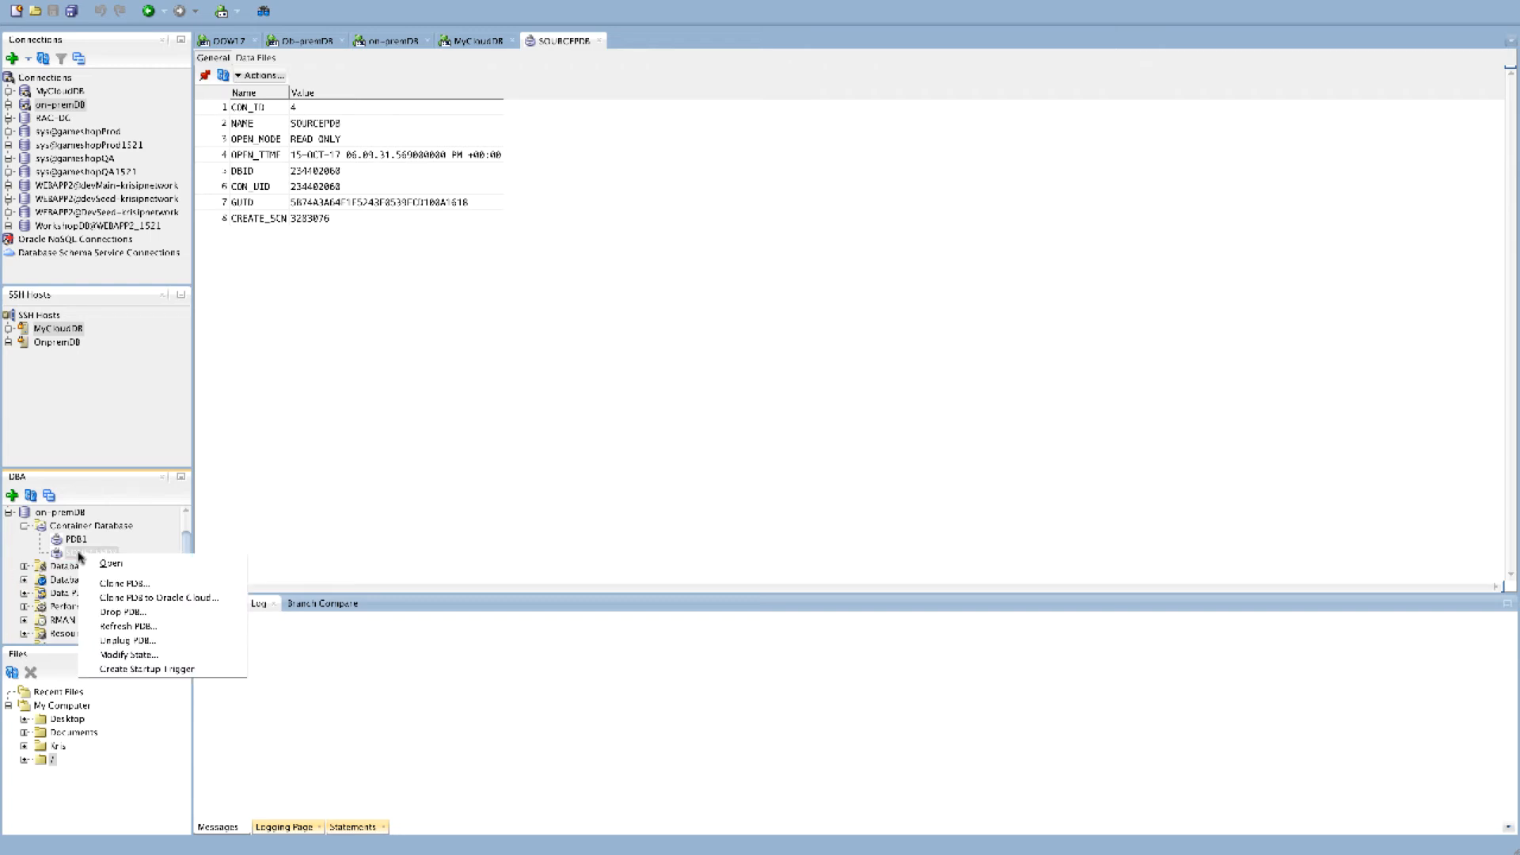
left_click(179, 604)
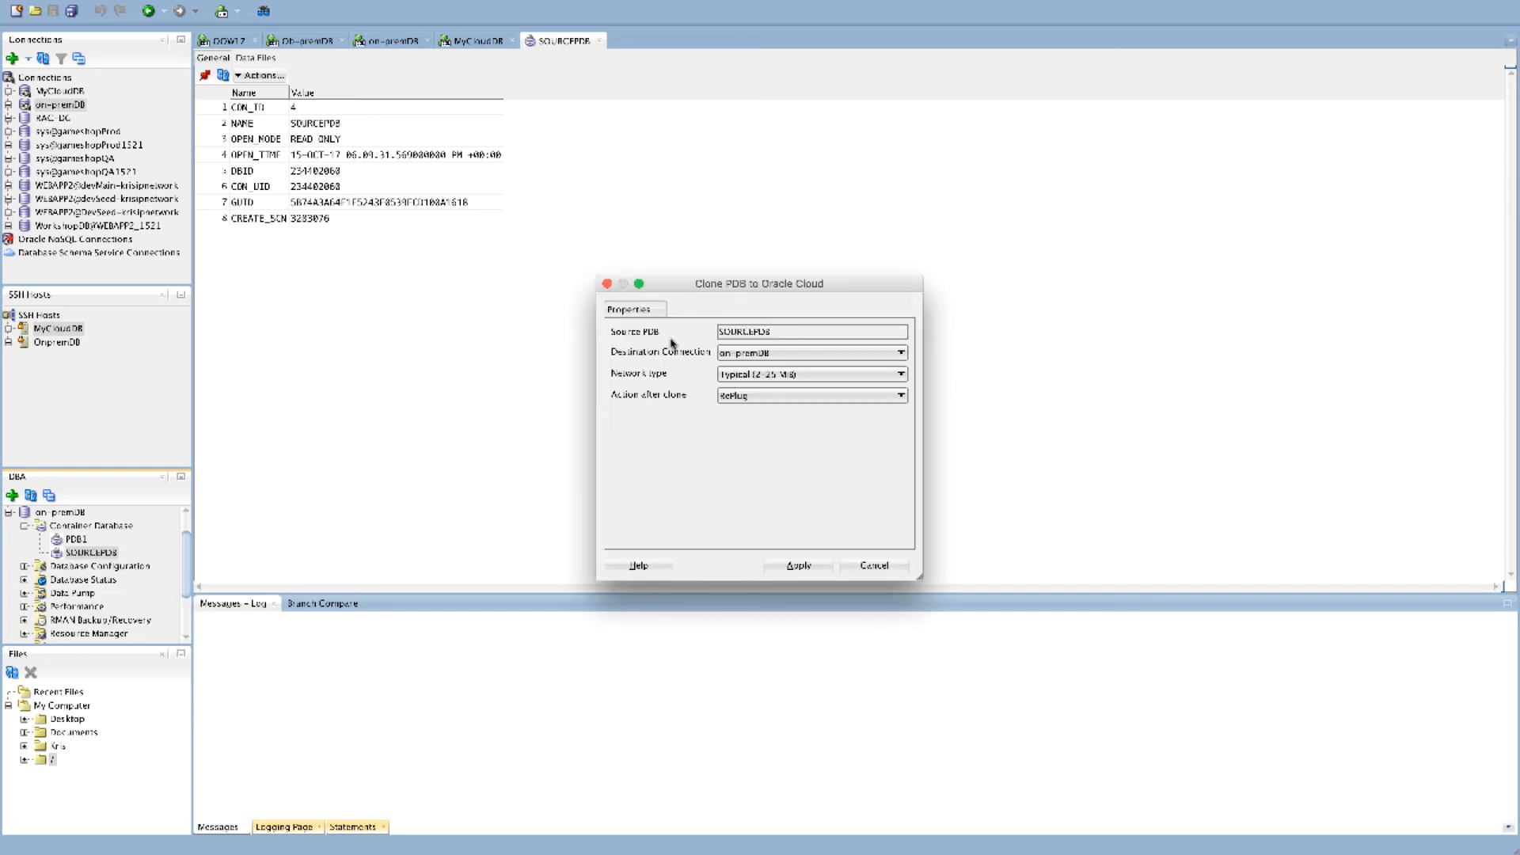
left_click(749, 356)
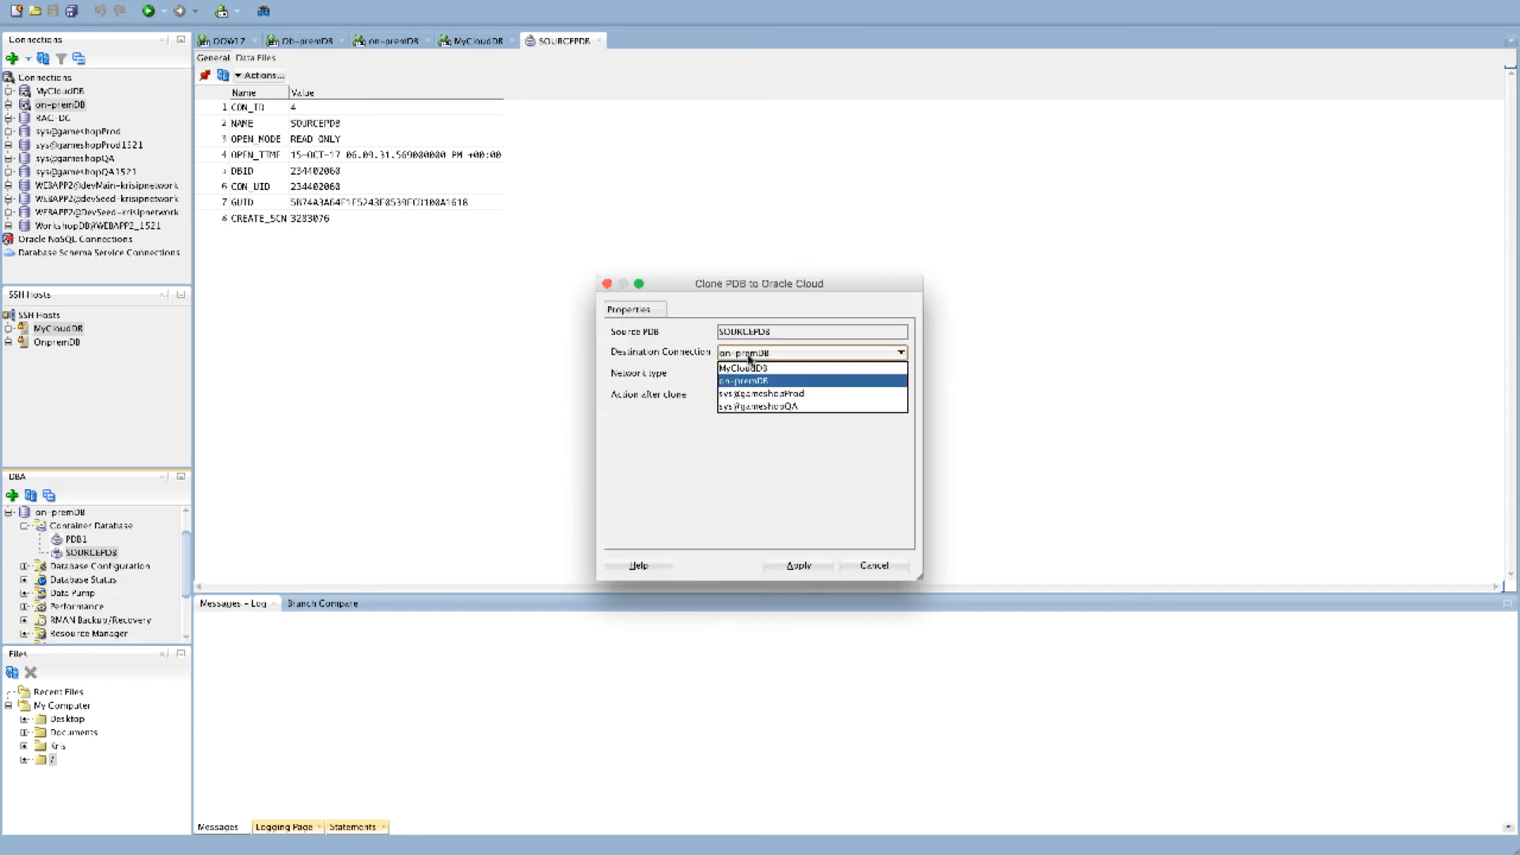
left_click(744, 368)
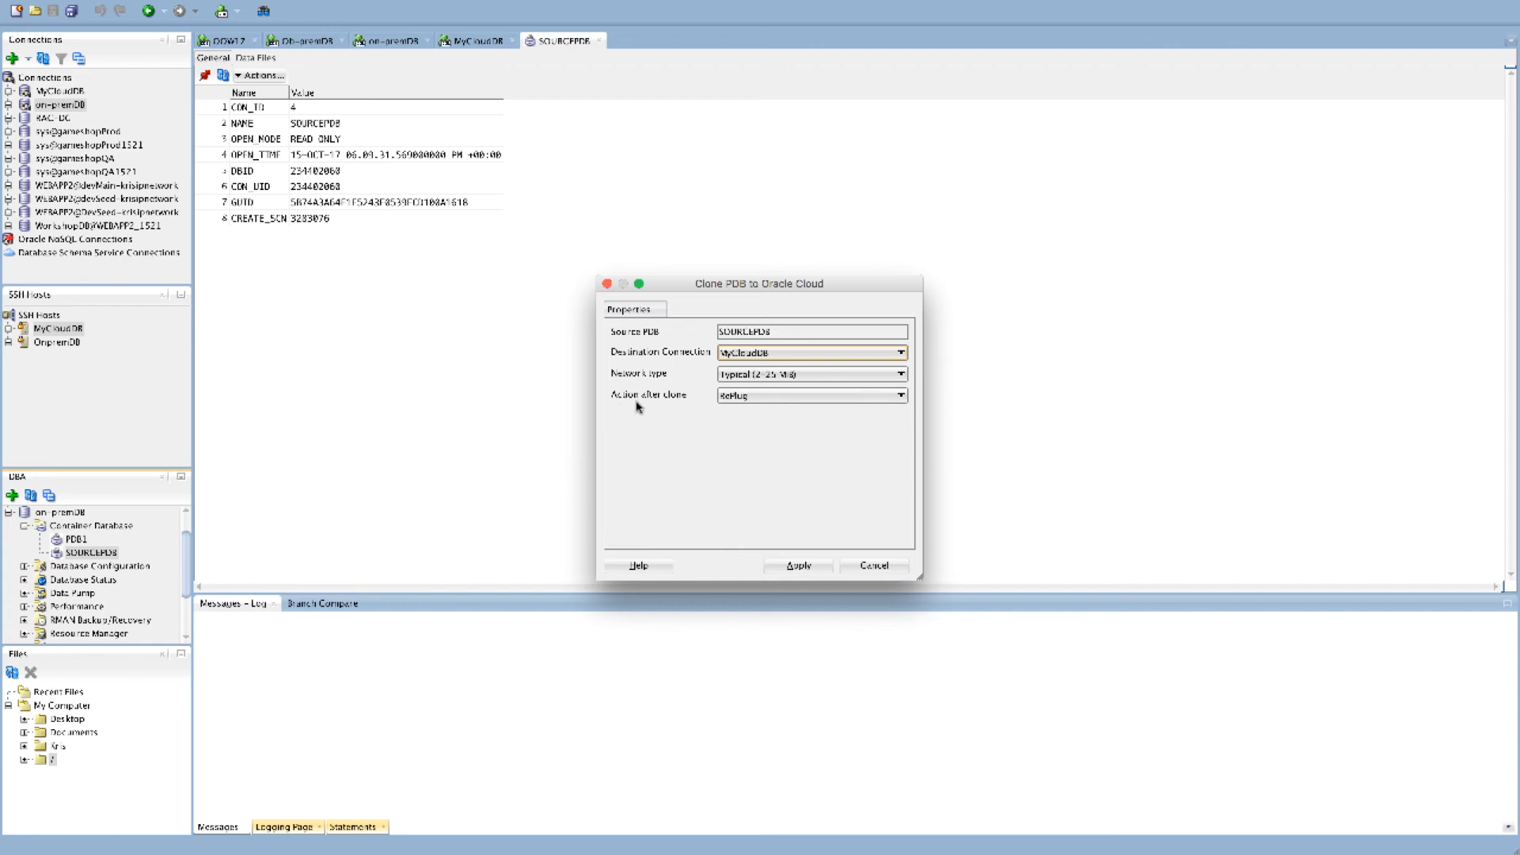
left_click(740, 396)
left_click(732, 425)
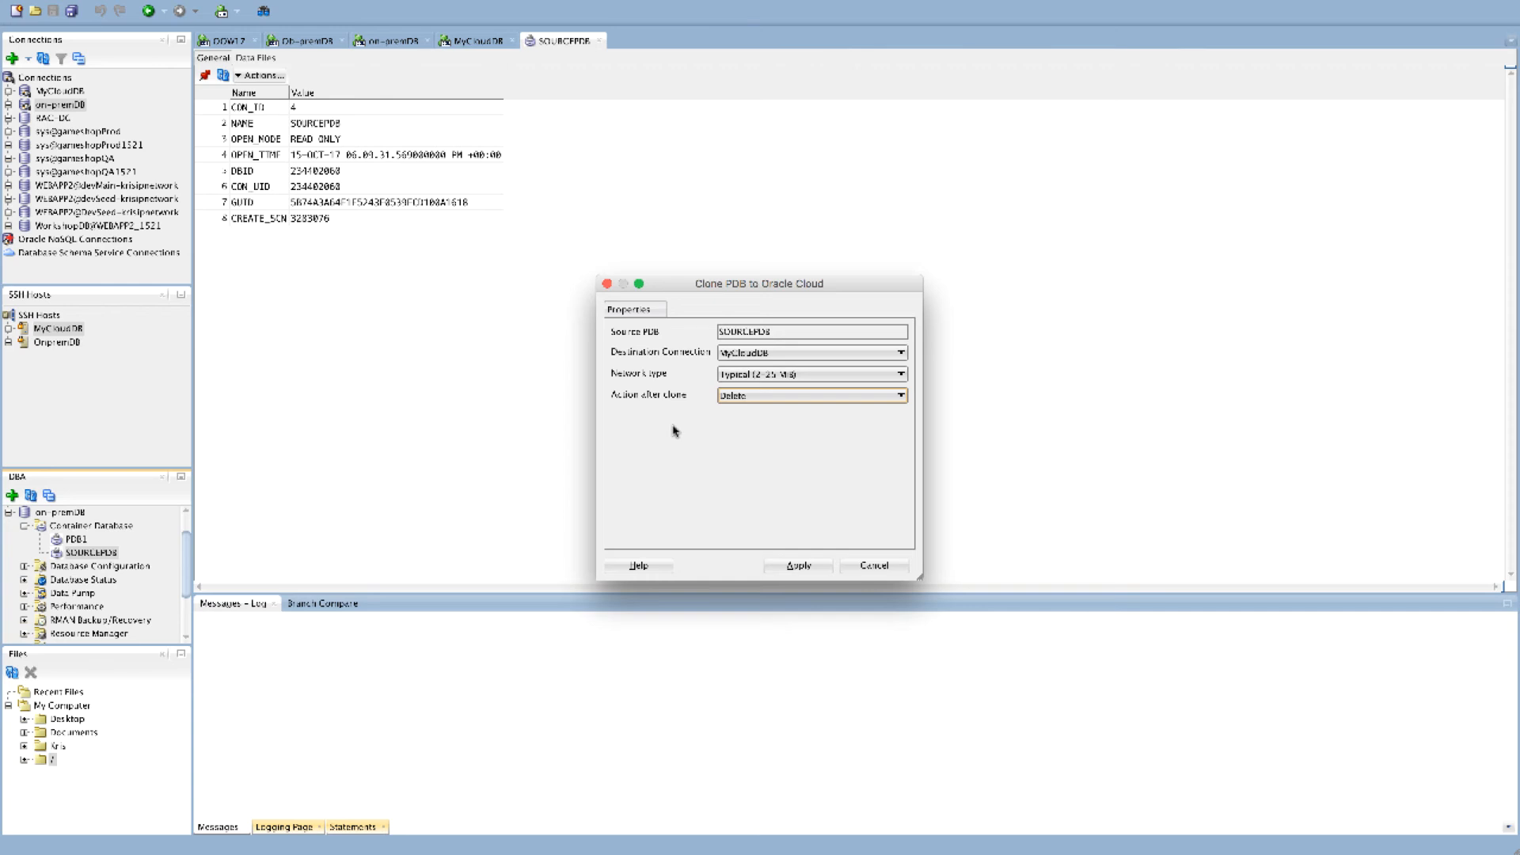
left_click(792, 395)
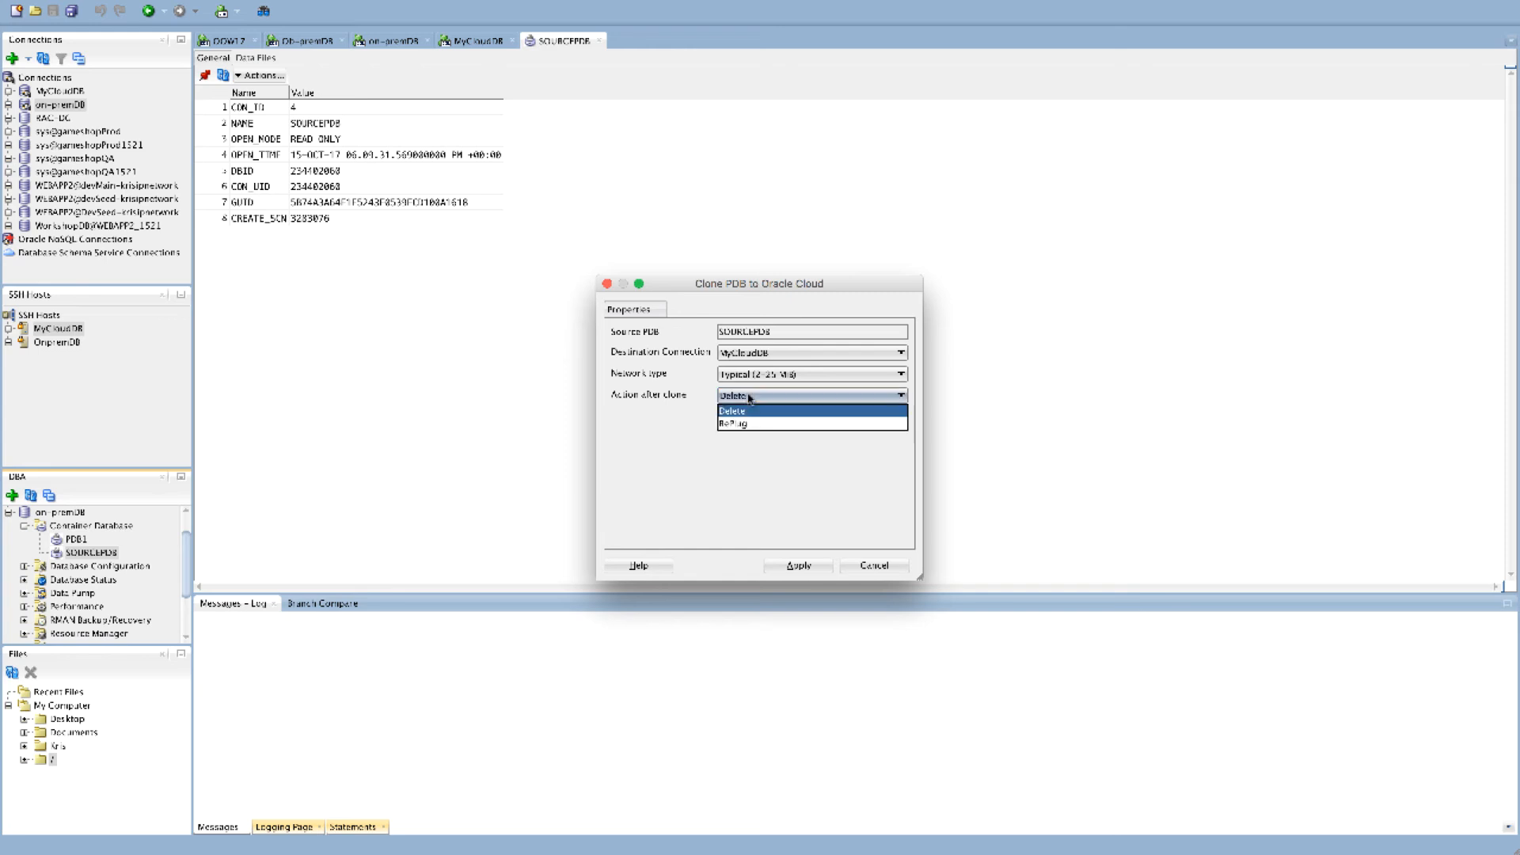
left_click(736, 425)
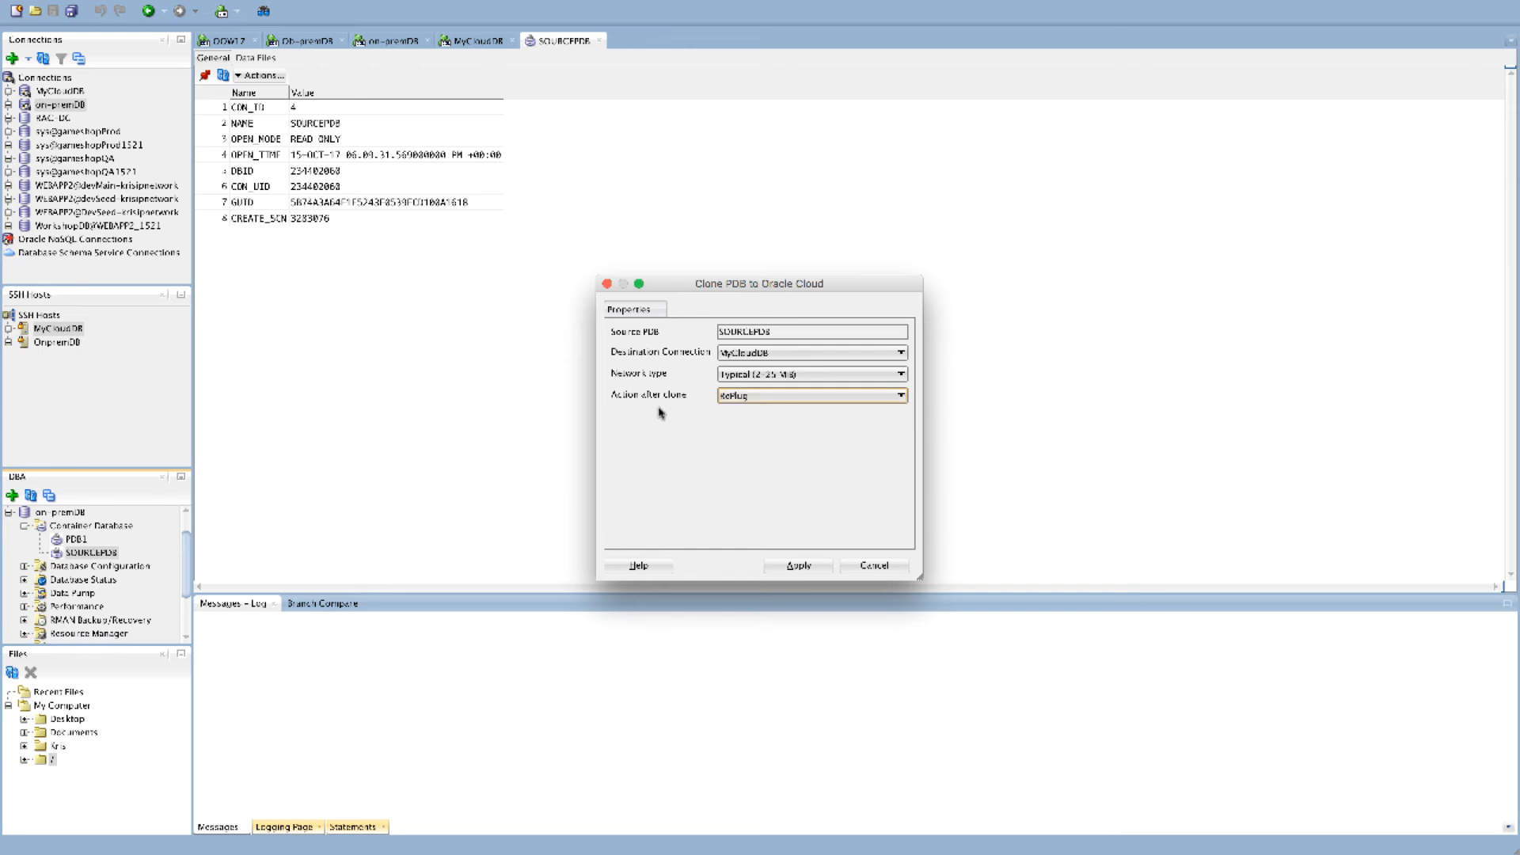
left_click(798, 567)
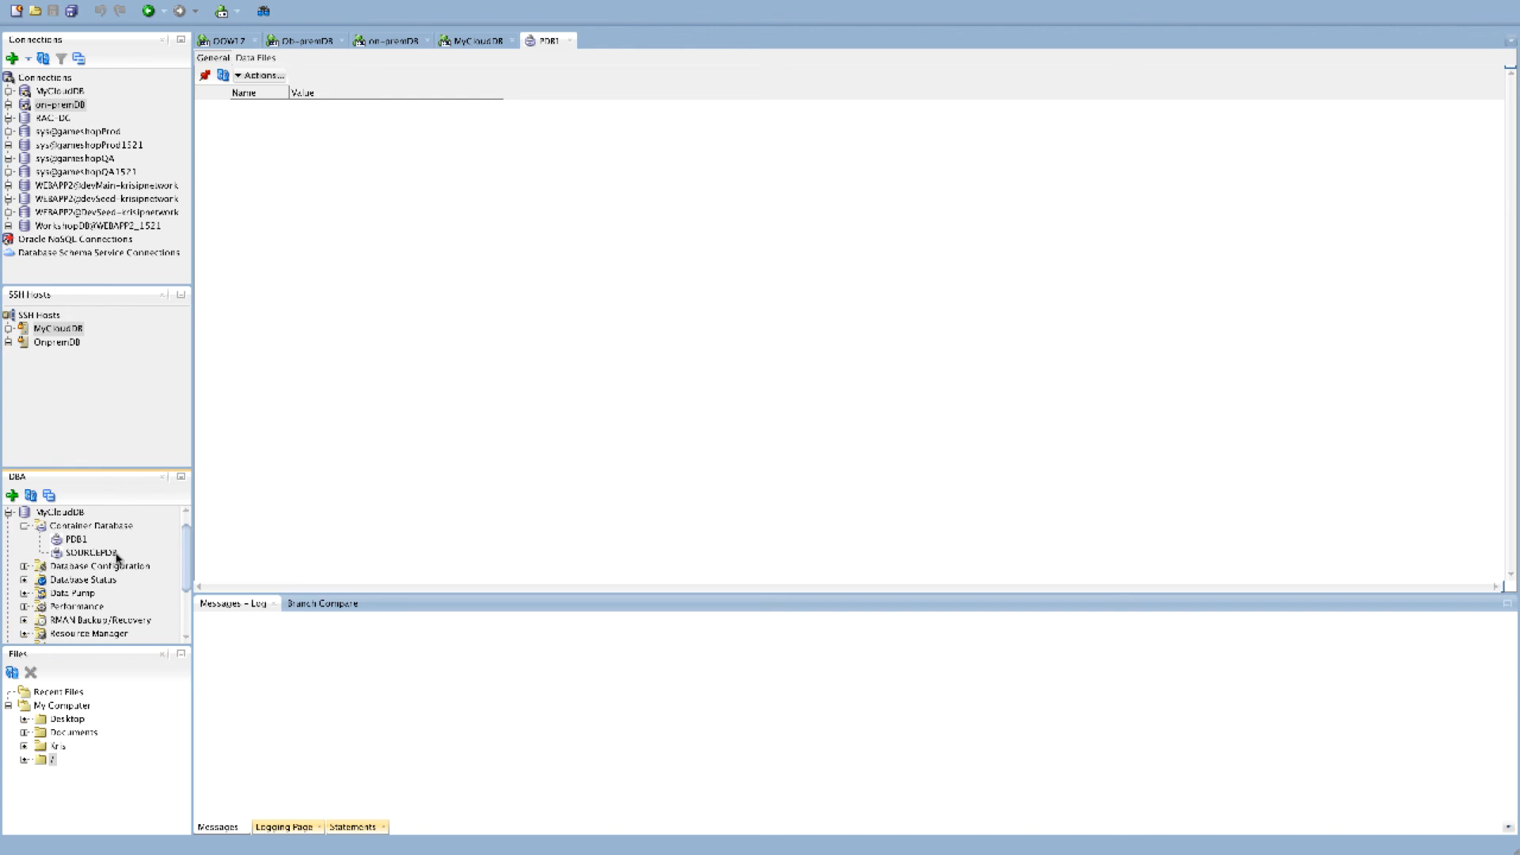
left_click(87, 554)
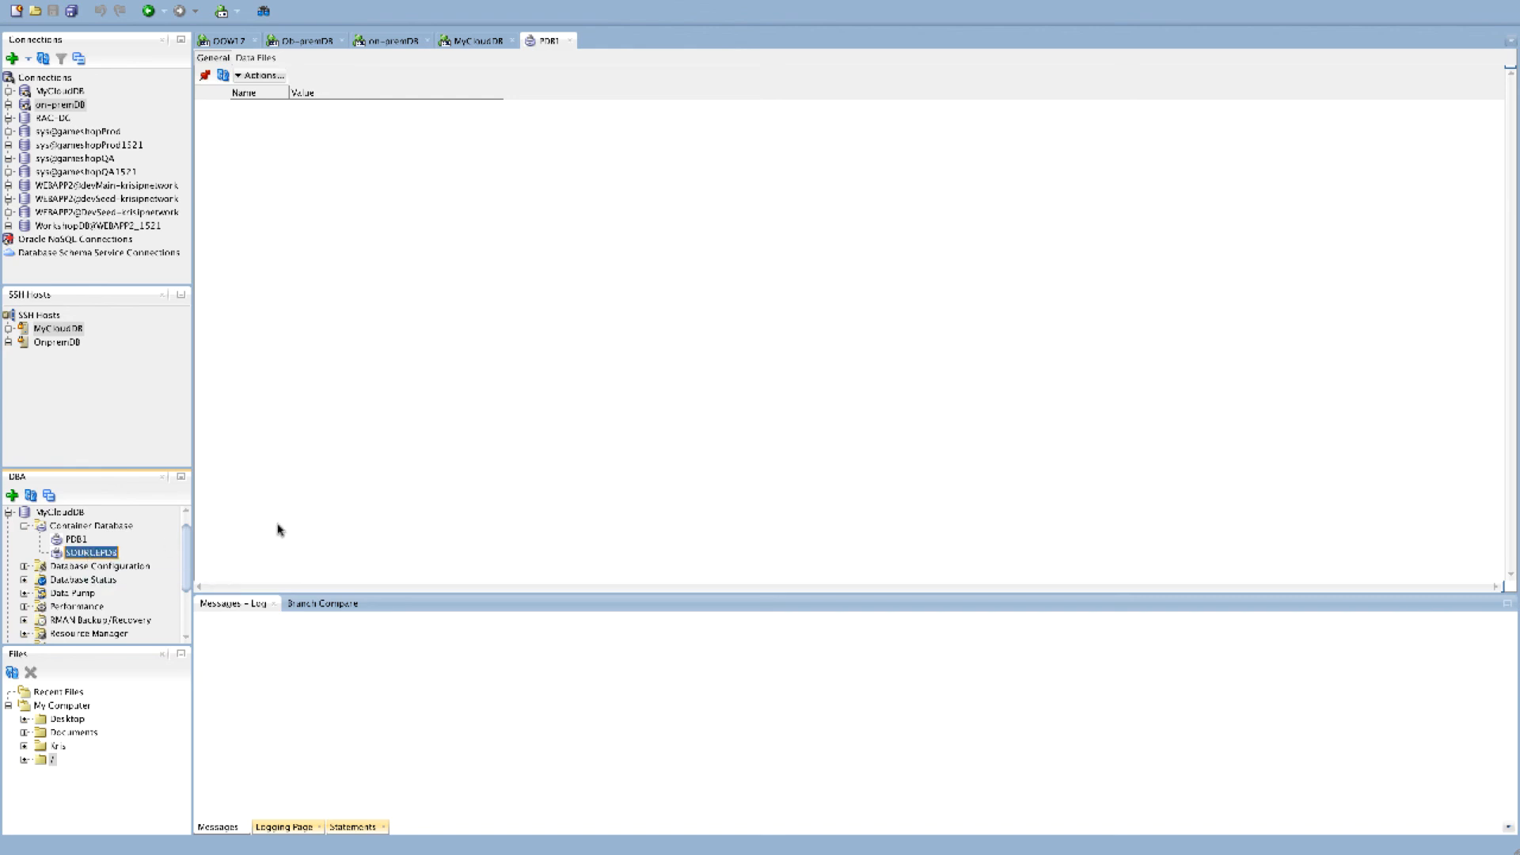